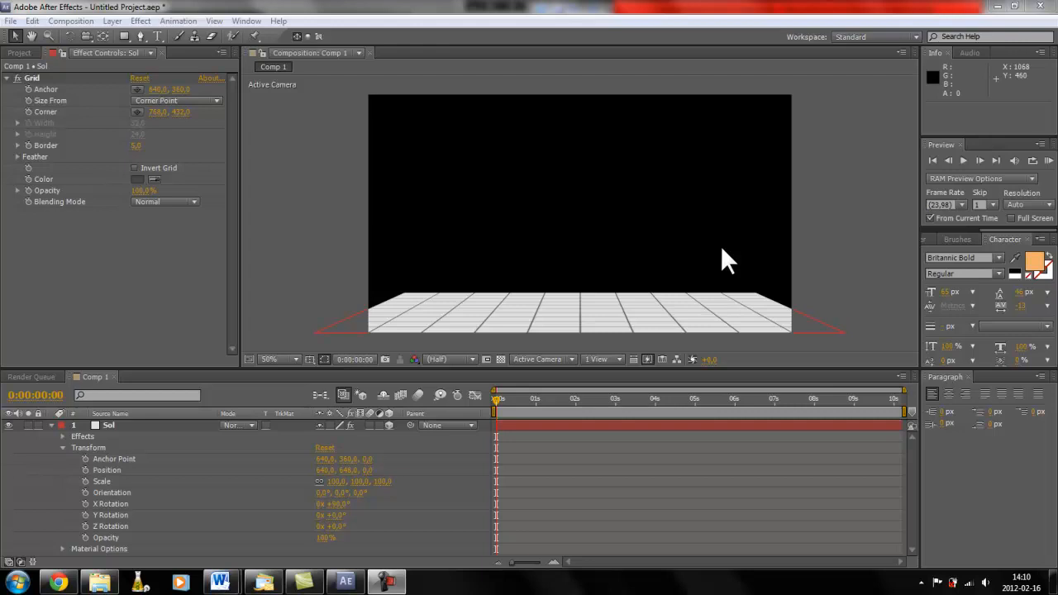
Step: Create a new 1280 x 720 composition named 3D with a duration of 0:00:10:00
click(309, 187)
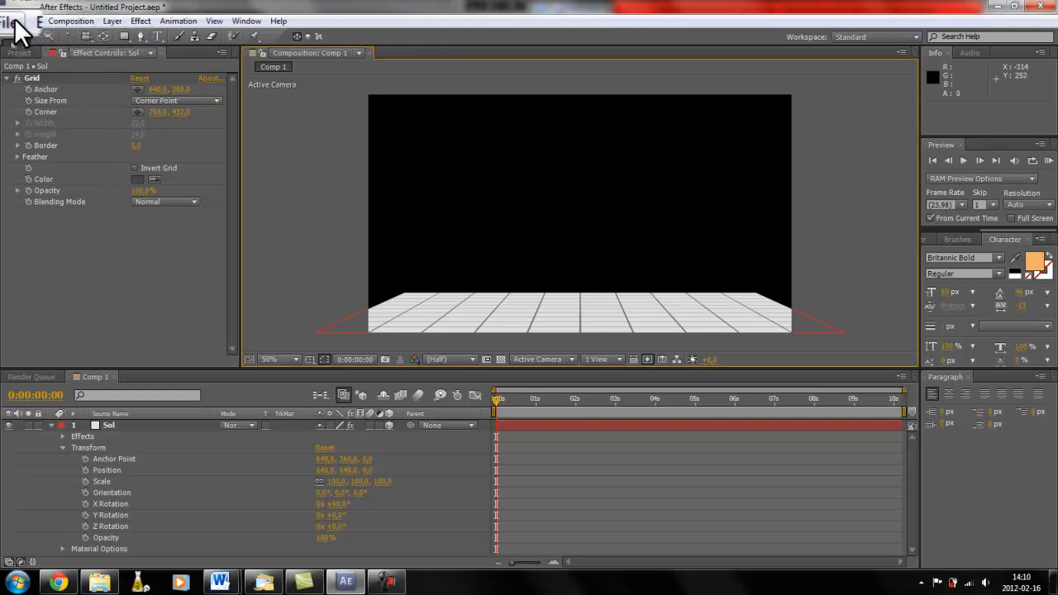
click(71, 20)
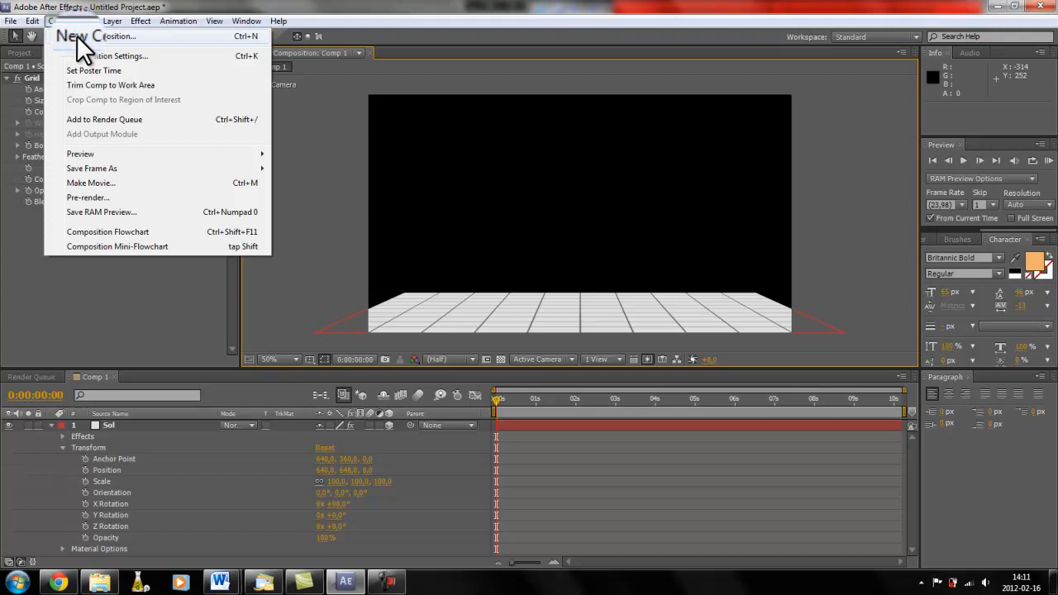
click(78, 37)
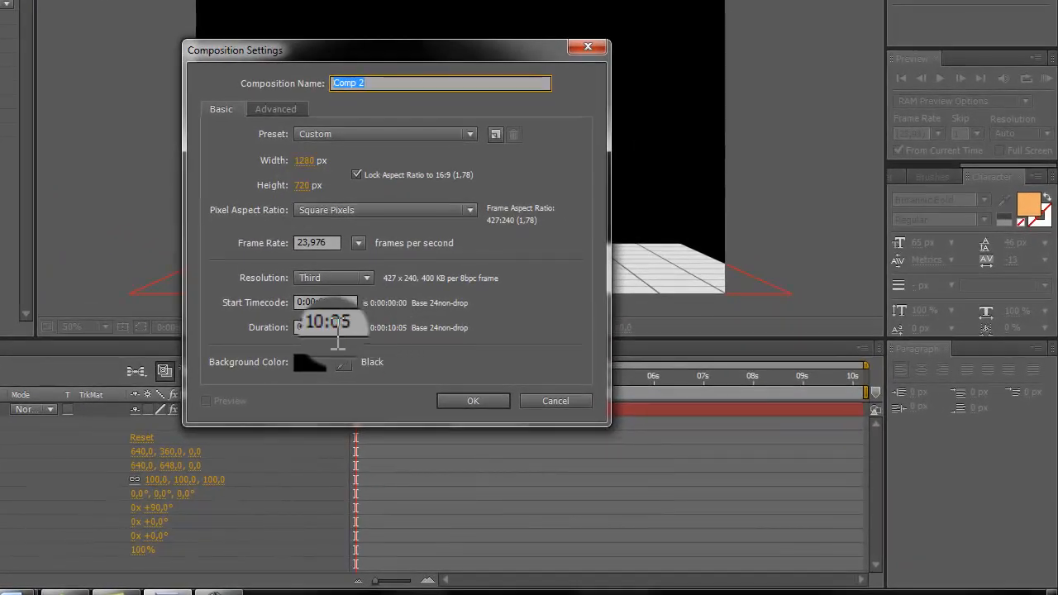
click(348, 326)
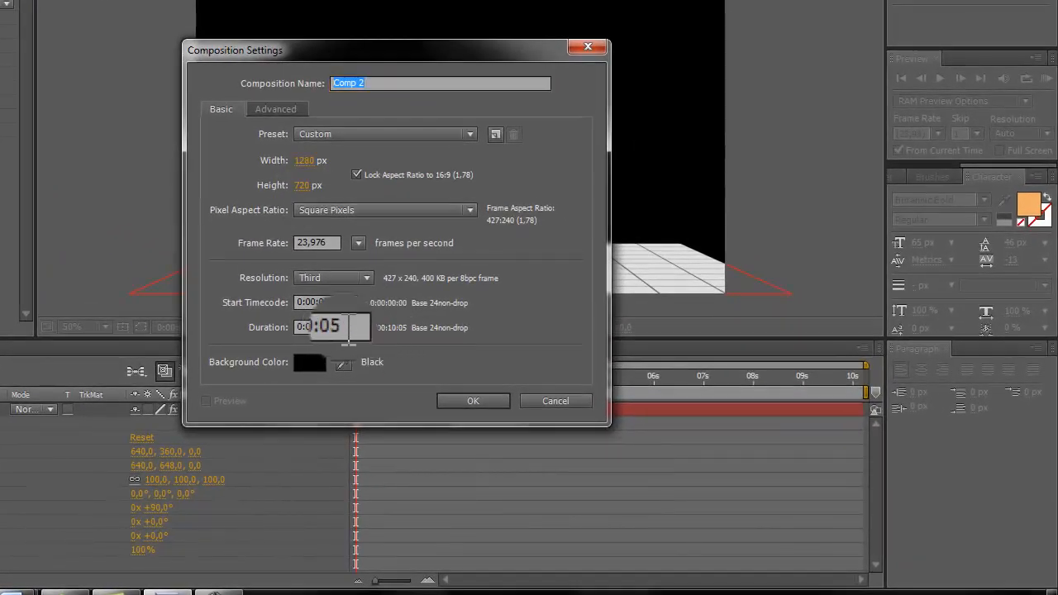
key(BackSpace)
text(0)
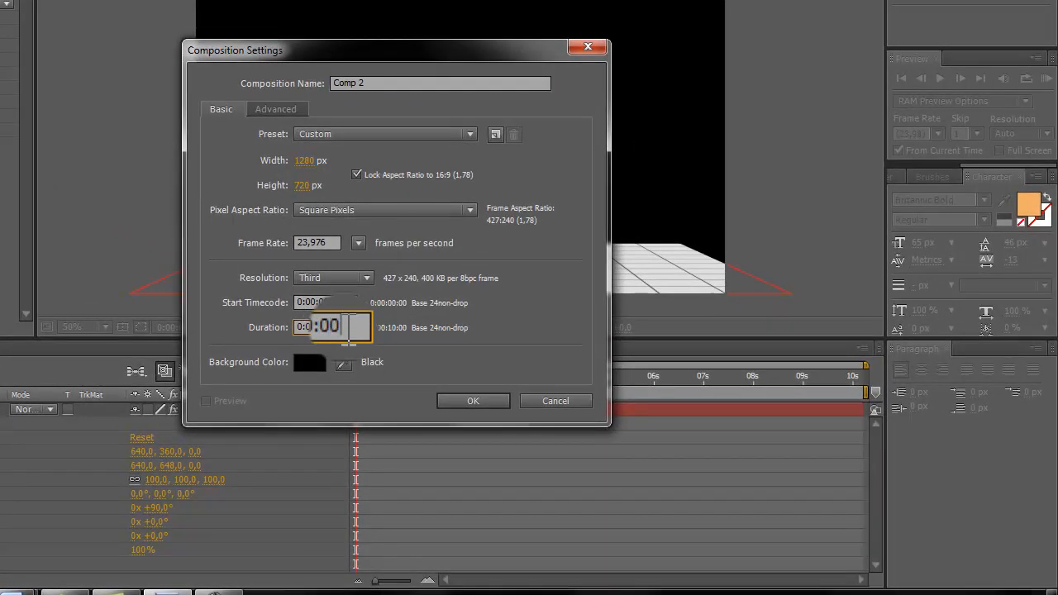
click(468, 398)
click(371, 82)
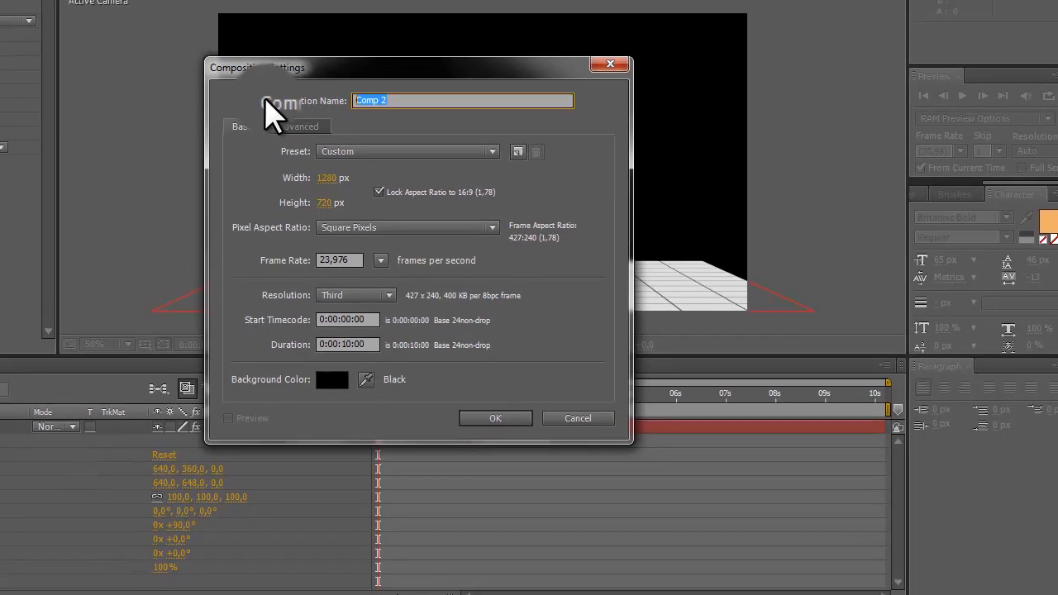
text(3D)
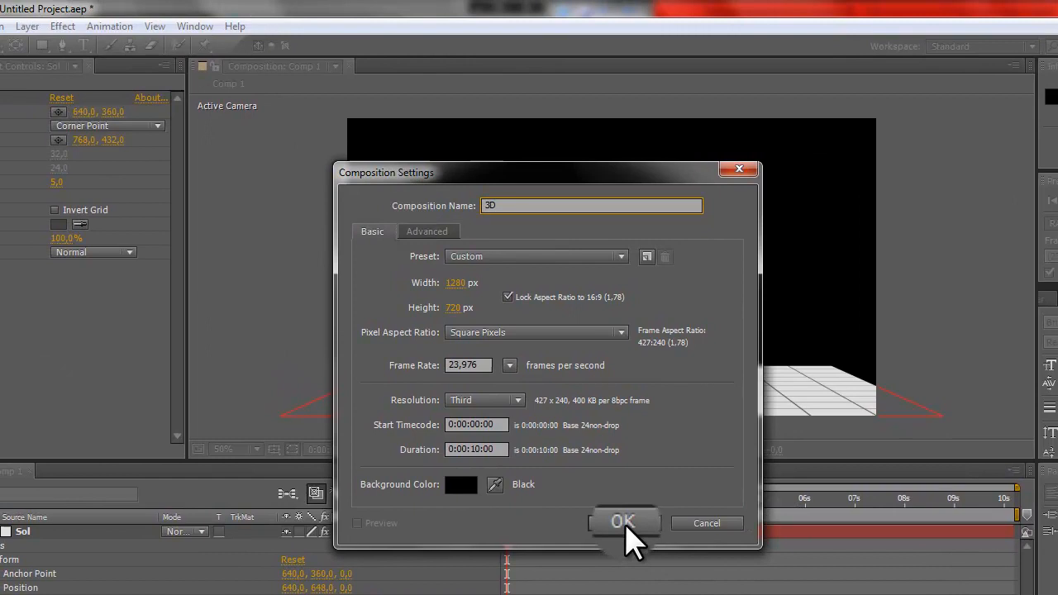
click(624, 523)
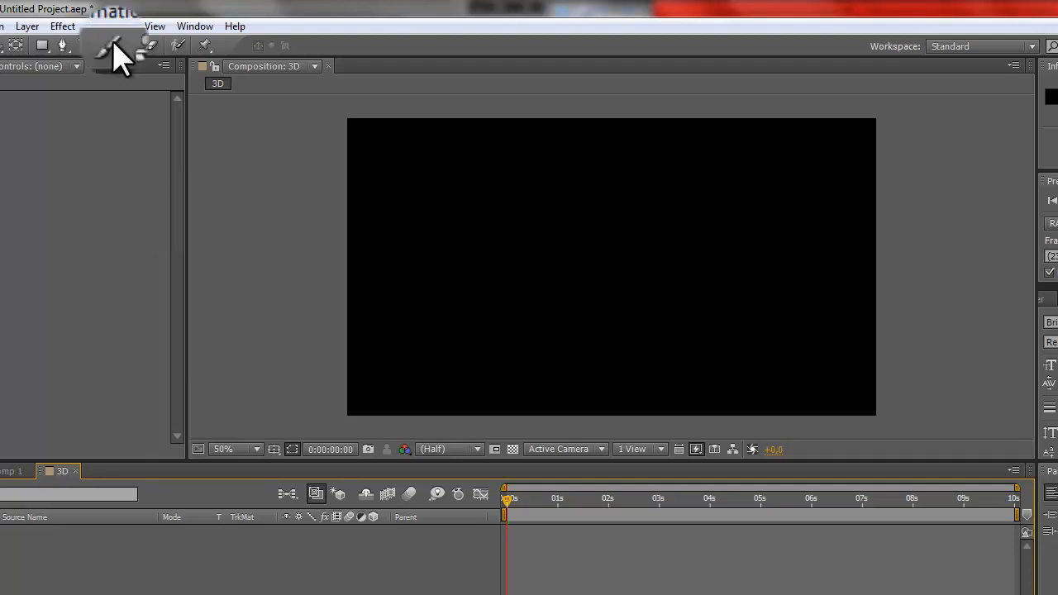
Step: Set up a new solid layer matching the composition size and name it Sol
click(55, 25)
mouse_move(27, 27)
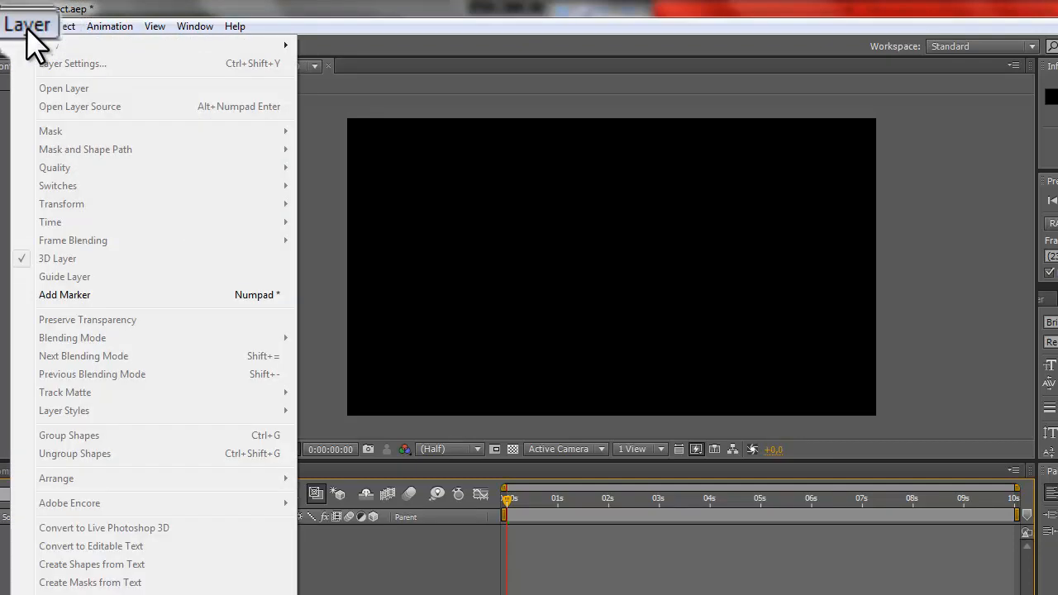
mouse_move(42, 47)
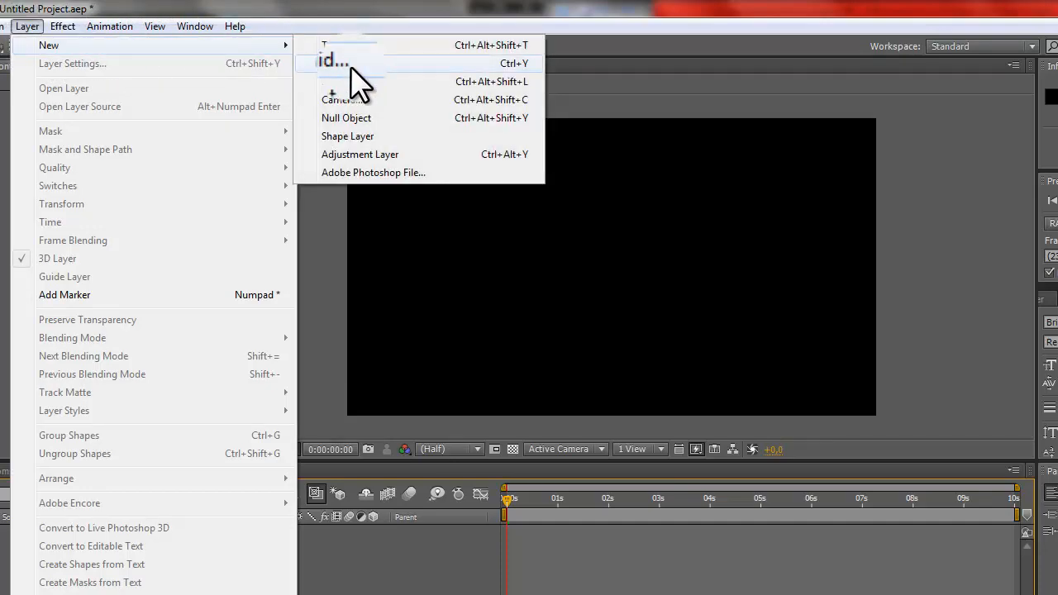
click(350, 65)
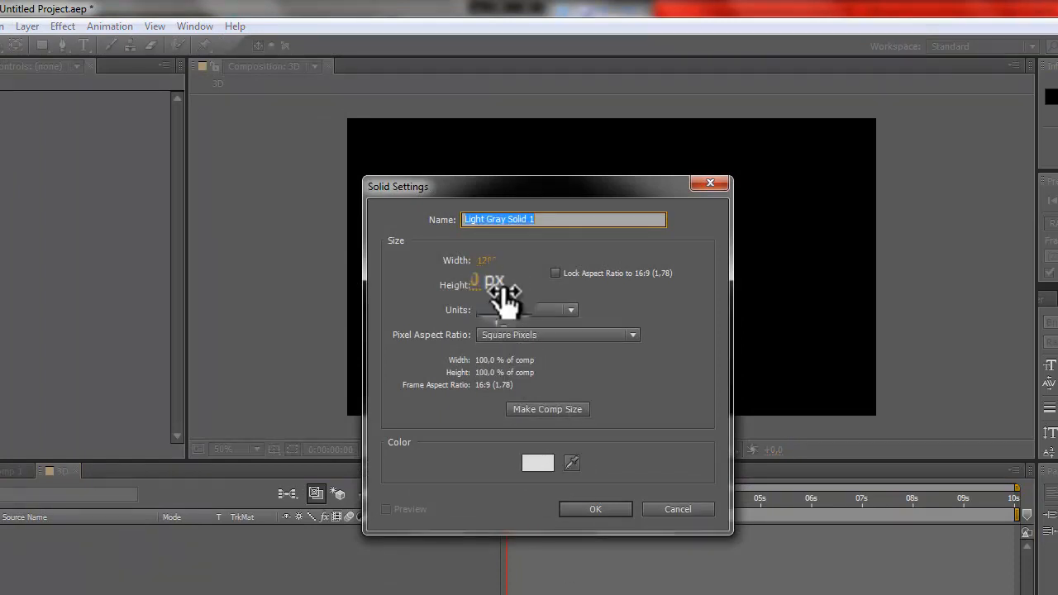
click(539, 404)
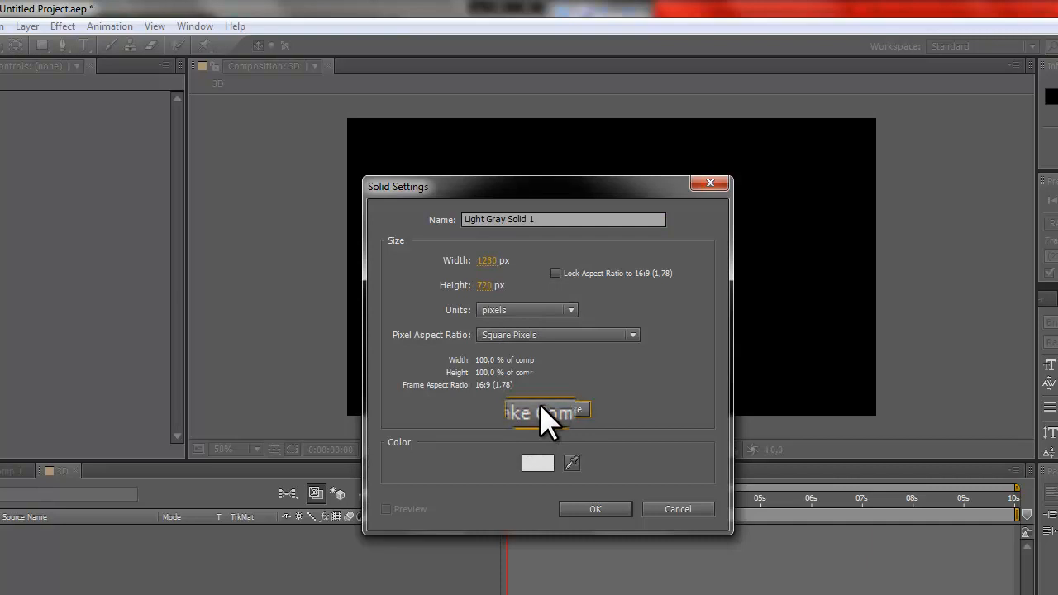
click(543, 216)
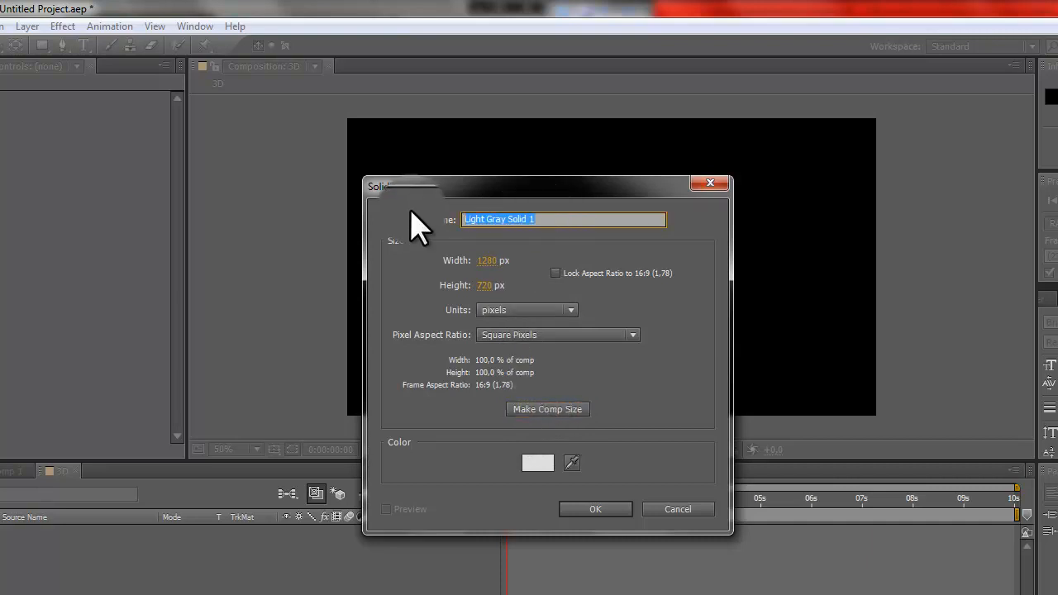
text(Sol)
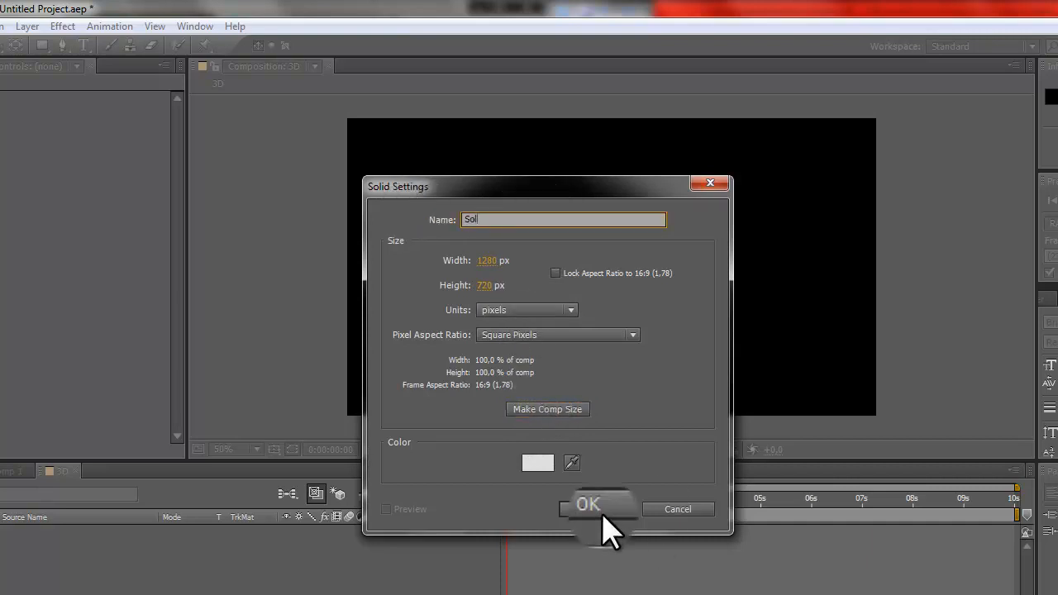
Step: Set the solid's colour to light grey D8D8D8 and create the solid
click(539, 467)
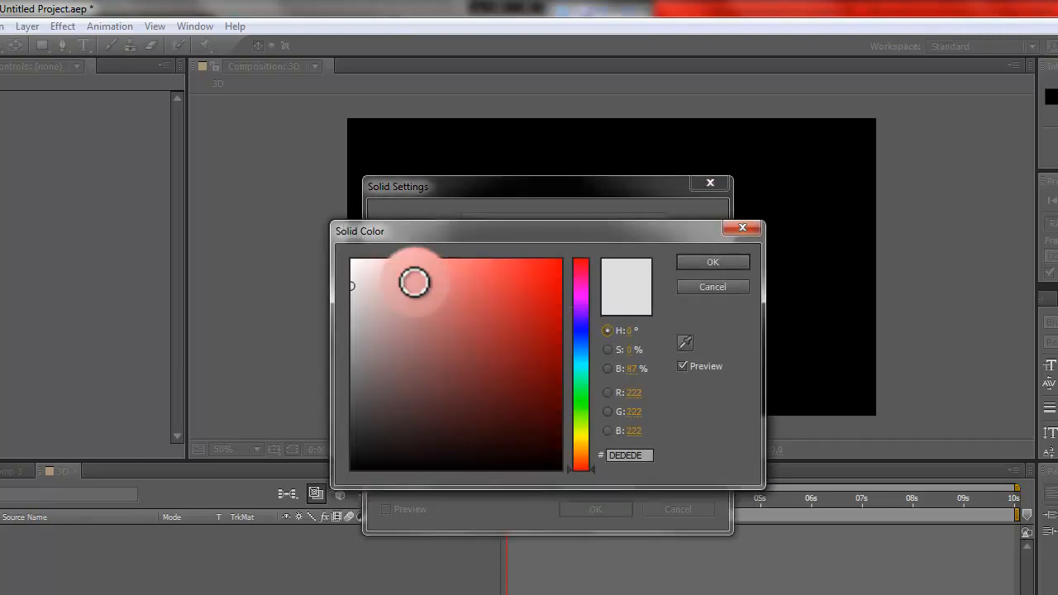
drag(414, 281, 343, 289)
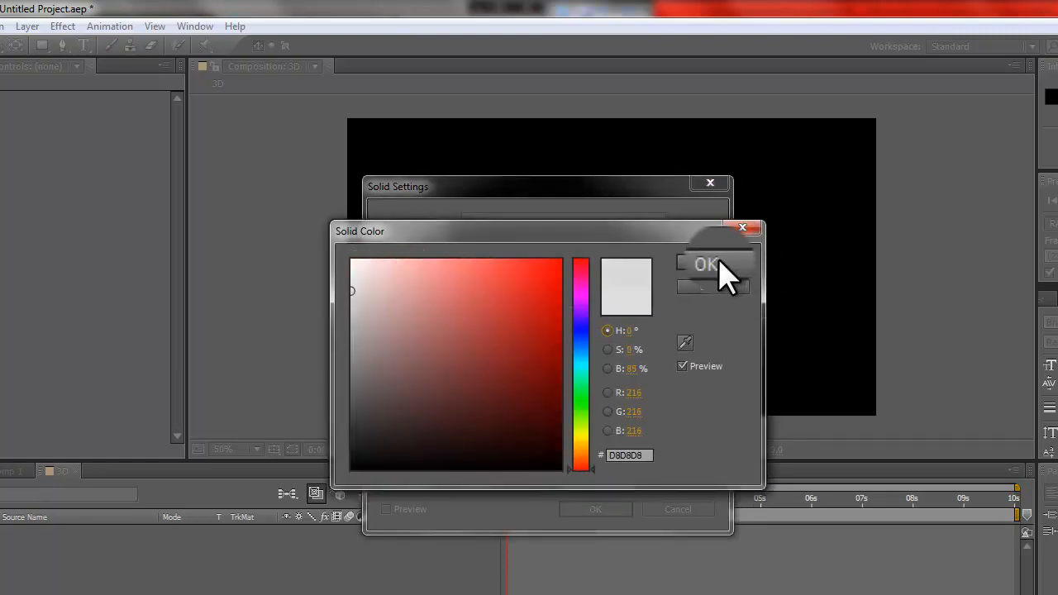
click(715, 263)
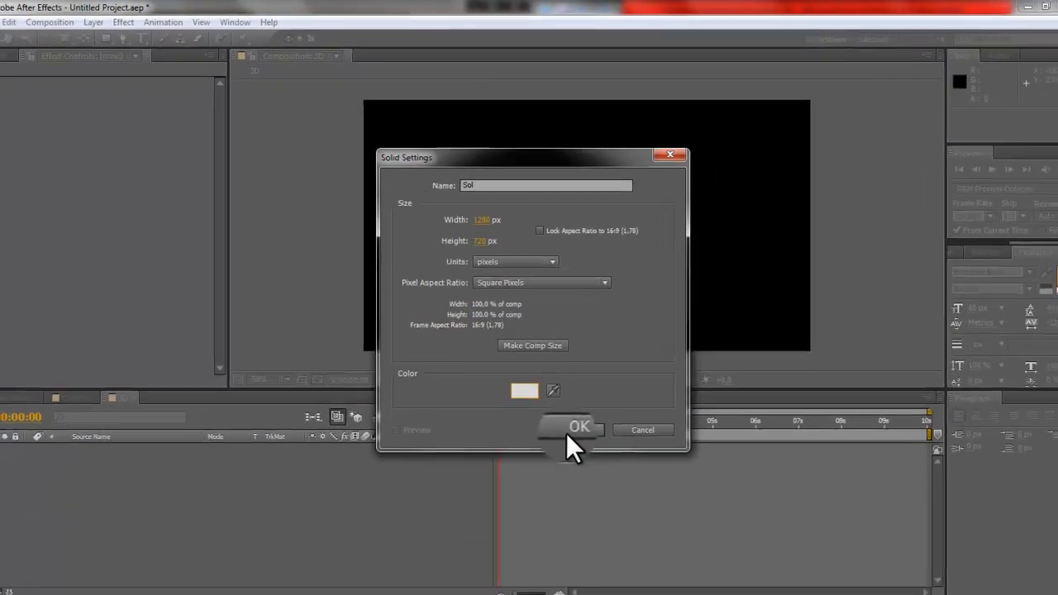
click(570, 432)
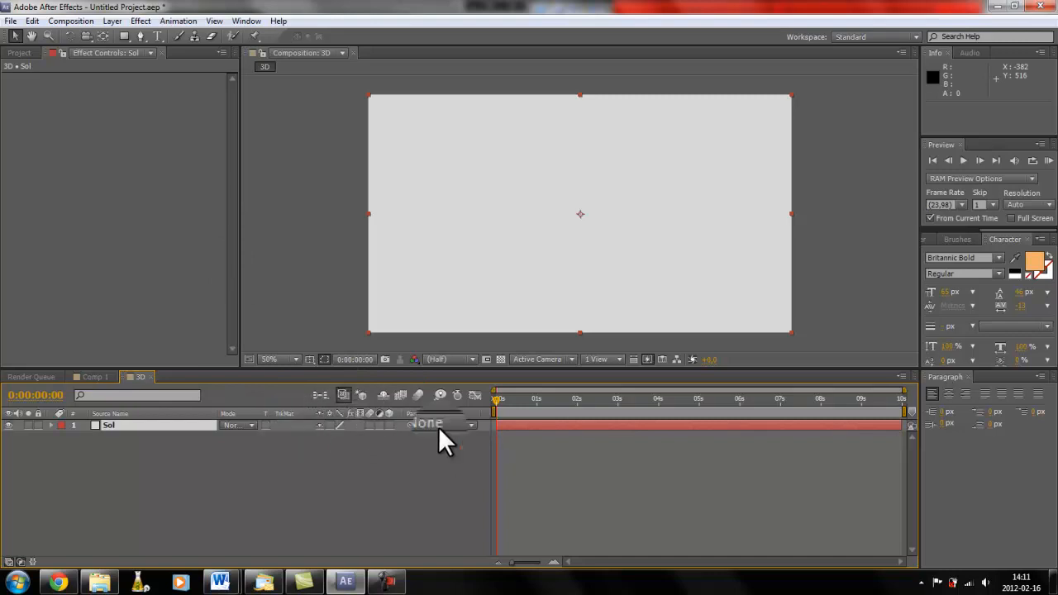
Step: Turn the Sol layer into a 3D layer
click(9, 562)
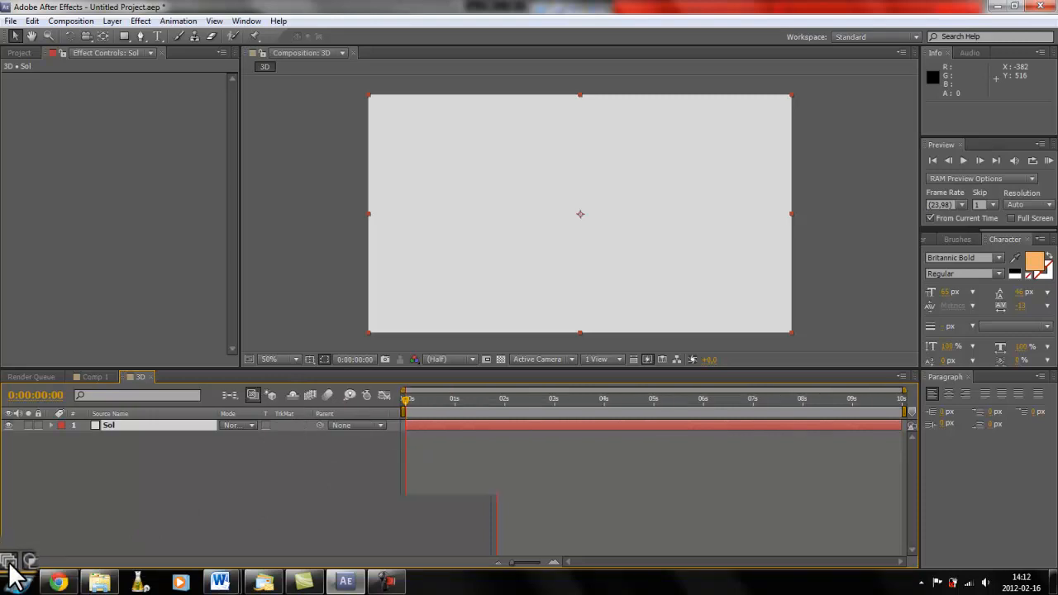
click(9, 562)
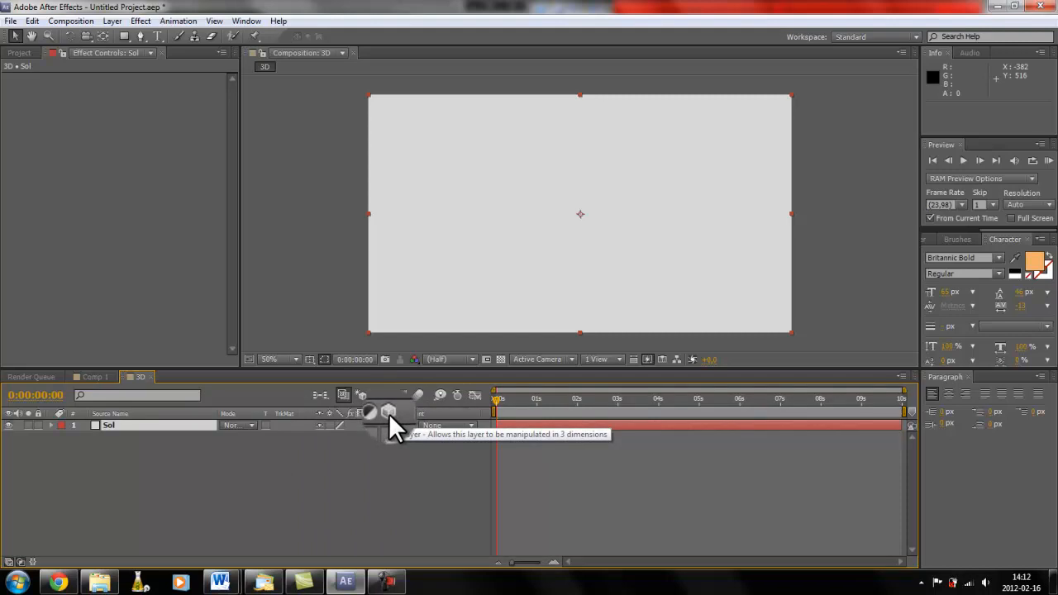
click(388, 425)
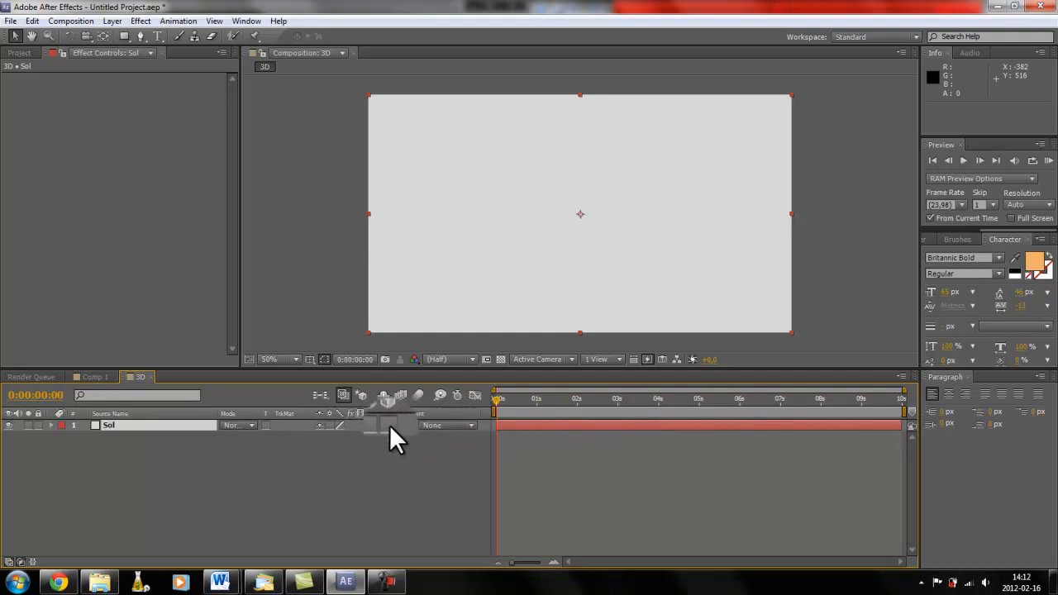
click(389, 425)
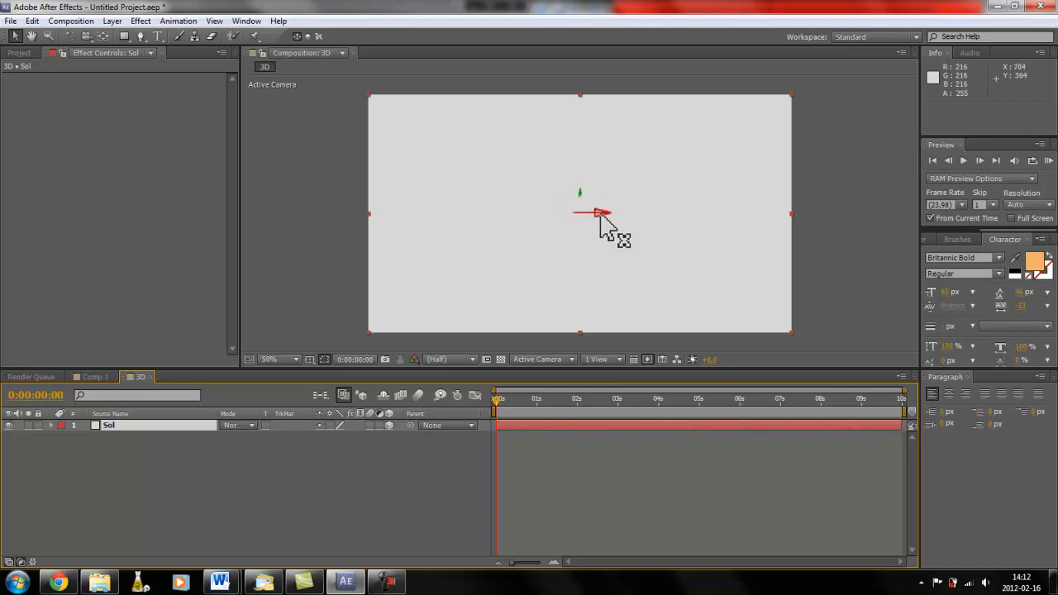
Step: Move the Sol layer along its X, Y and Z axes to about 1050, 253, 197
drag(599, 215, 433, 243)
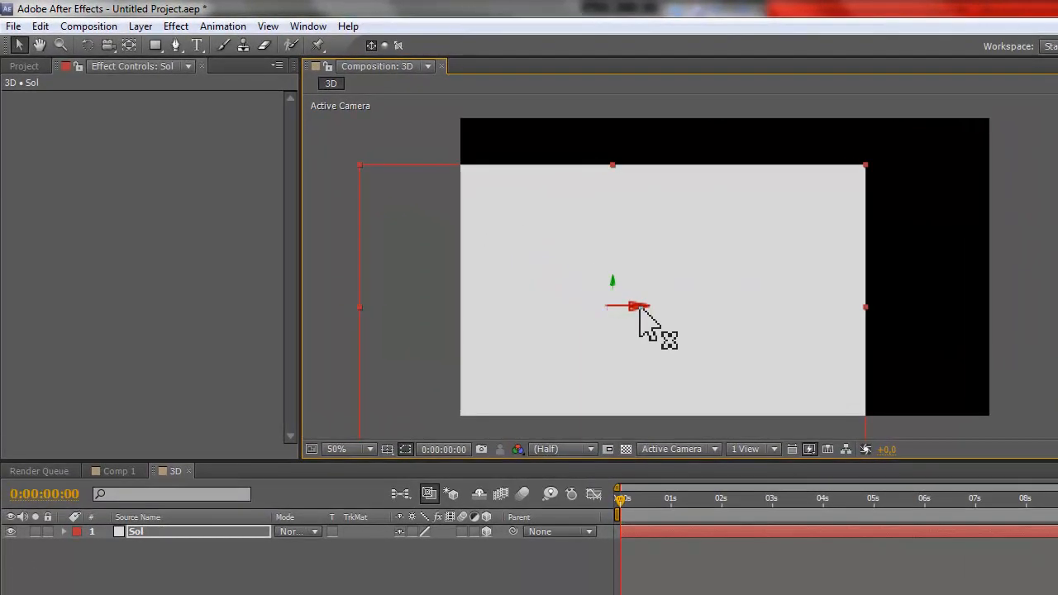
drag(638, 308, 928, 354)
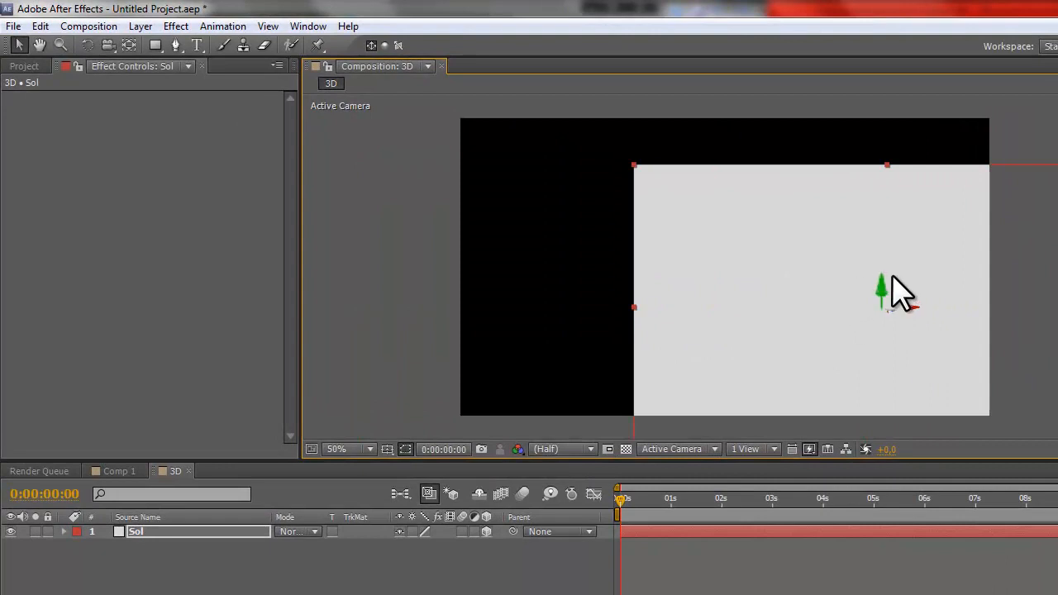
drag(888, 294, 786, 260)
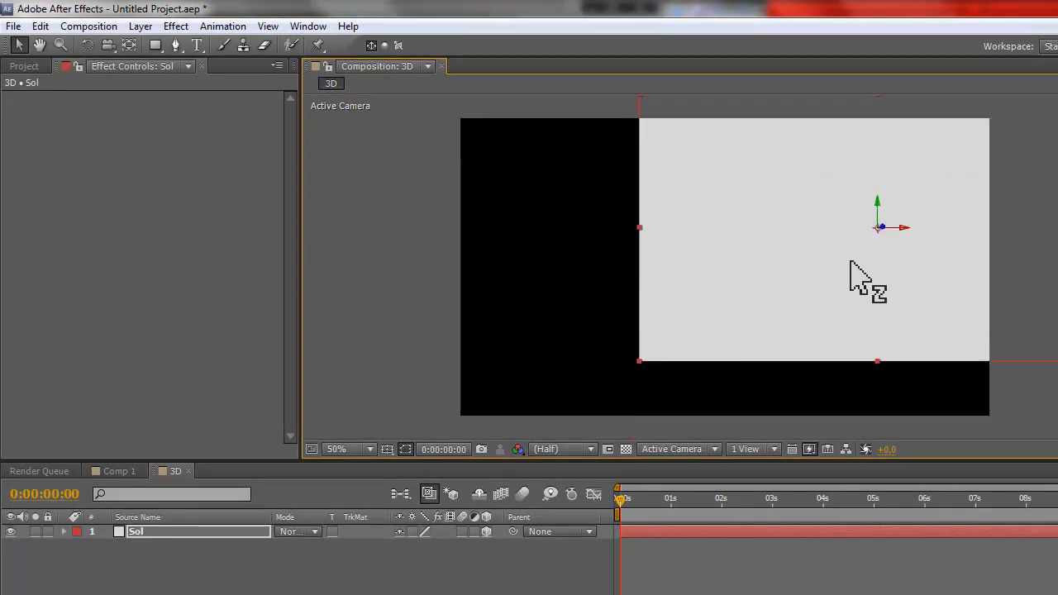
Step: Rotate the Sol layer around its 3D axes with the Rotation tool to an orientation of about 229°, 17°, 289°
click(87, 48)
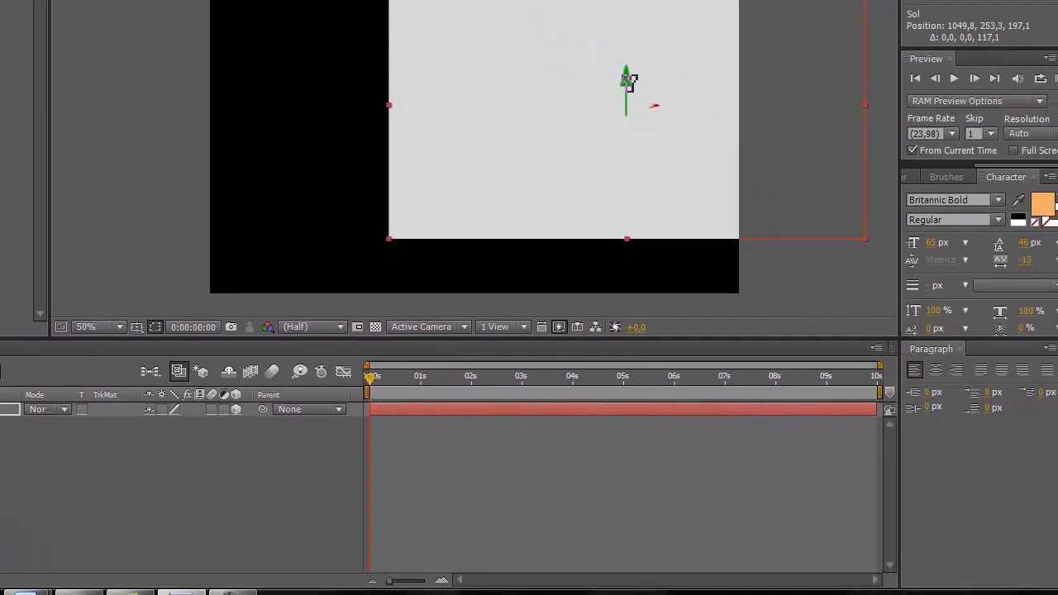
drag(628, 80, 666, 83)
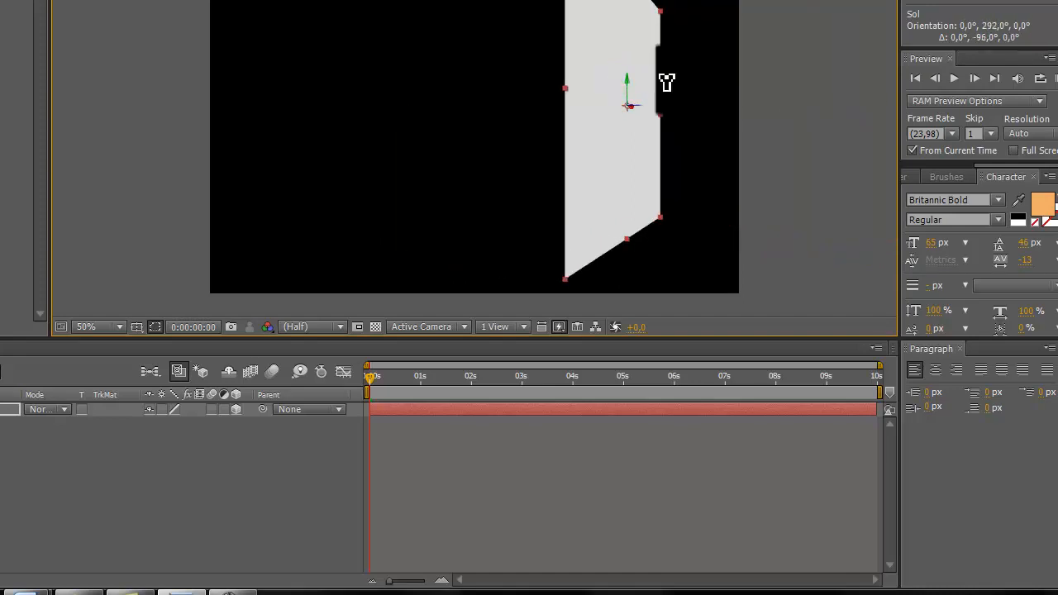
drag(654, 104, 702, 90)
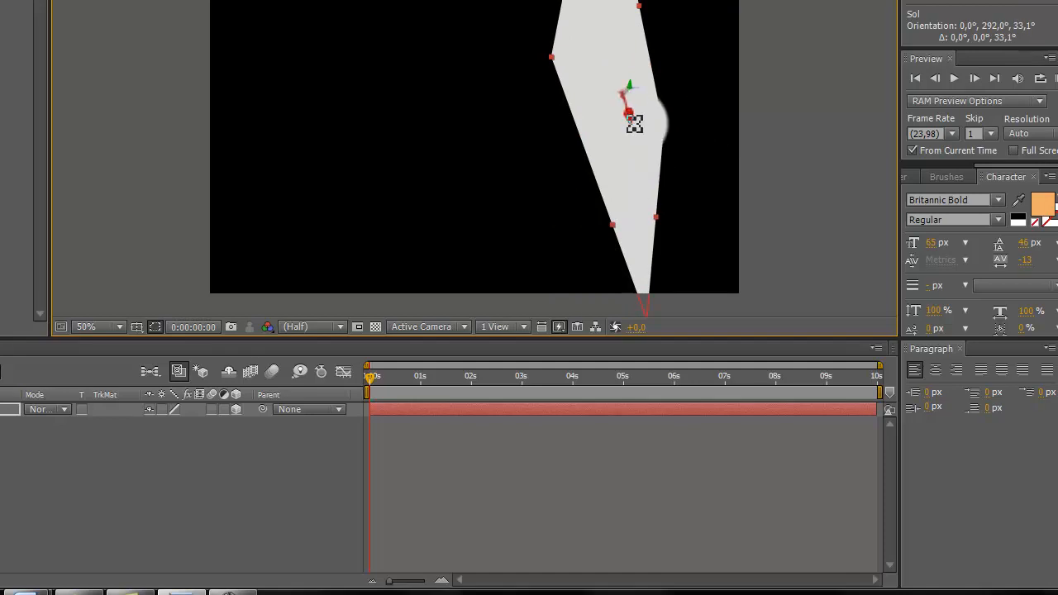
drag(634, 122, 673, 86)
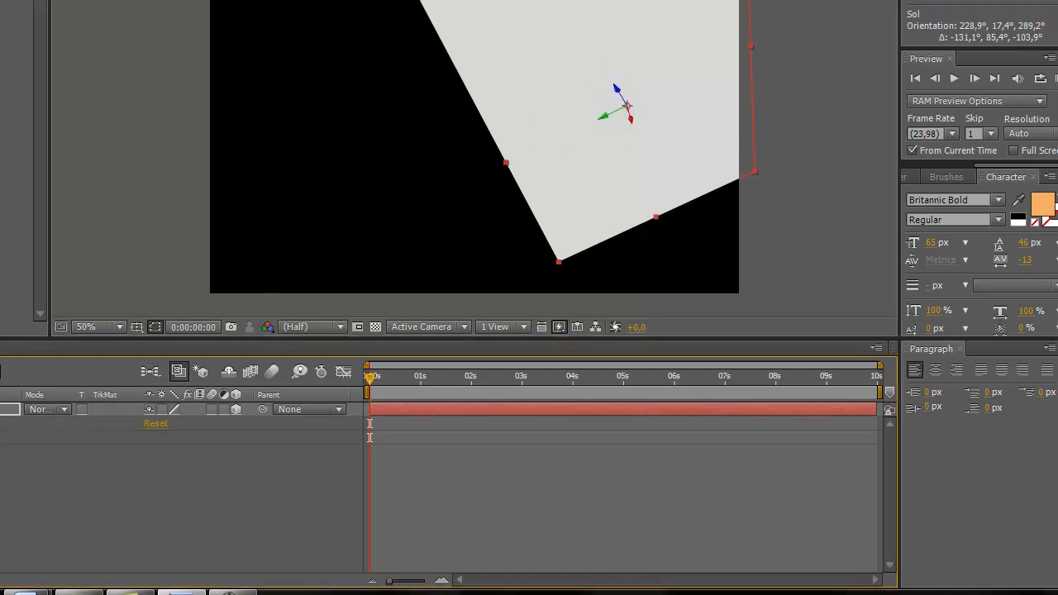
Step: Reset the Sol layer's transform properties to their defaults
click(54, 437)
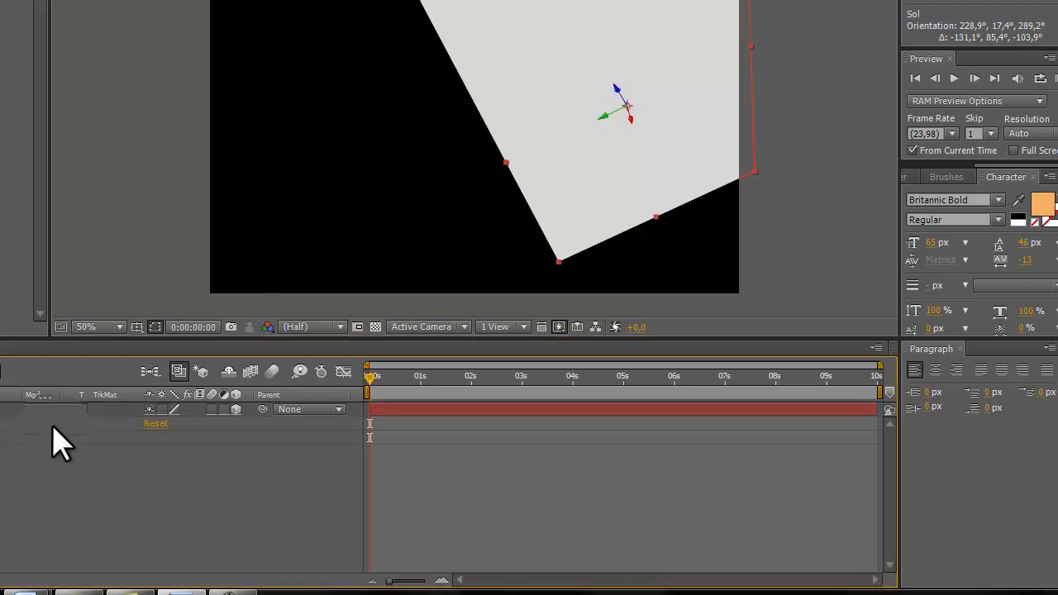
click(155, 425)
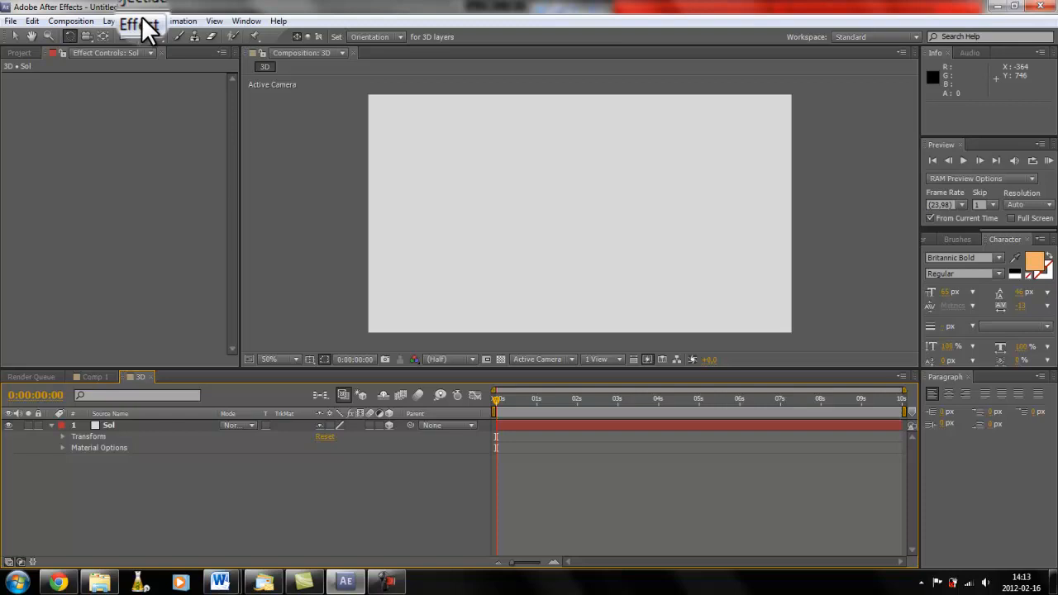
Step: Apply the Grid effect from the Generate category to the Sol layer
click(143, 21)
click(115, 440)
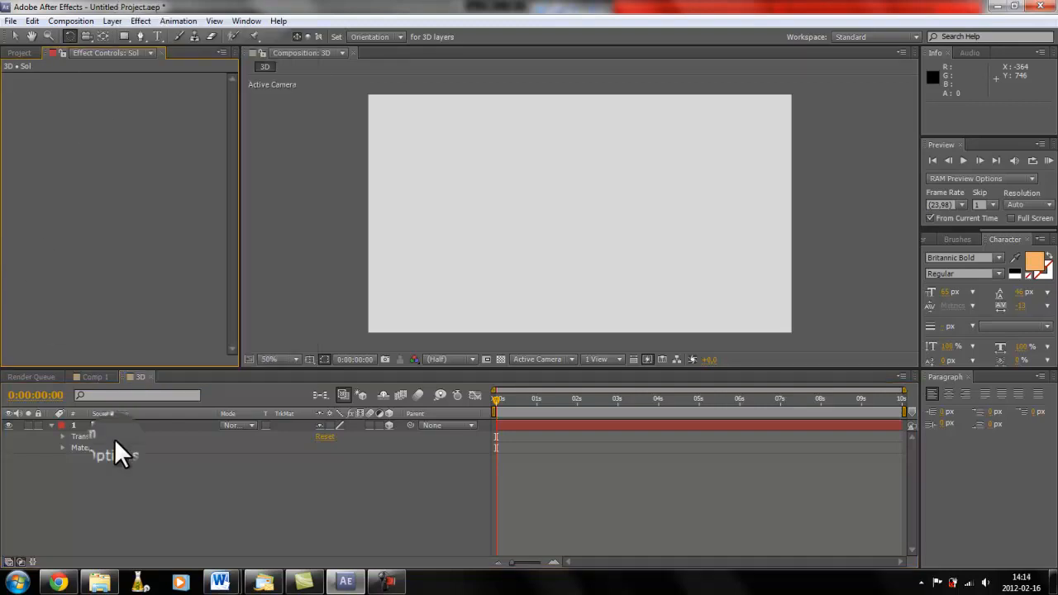
click(129, 425)
click(142, 20)
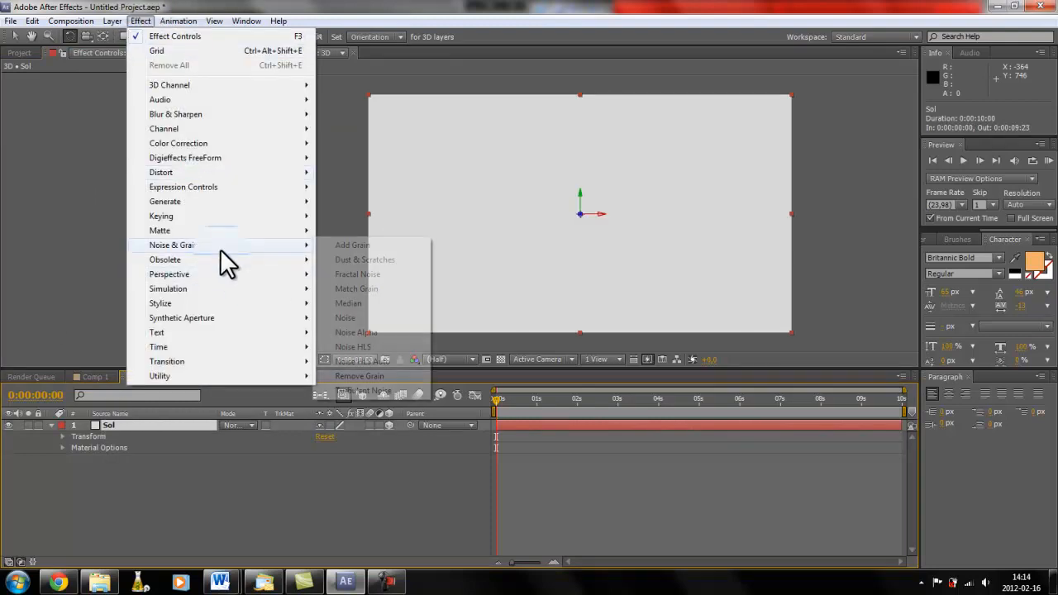
mouse_move(205, 200)
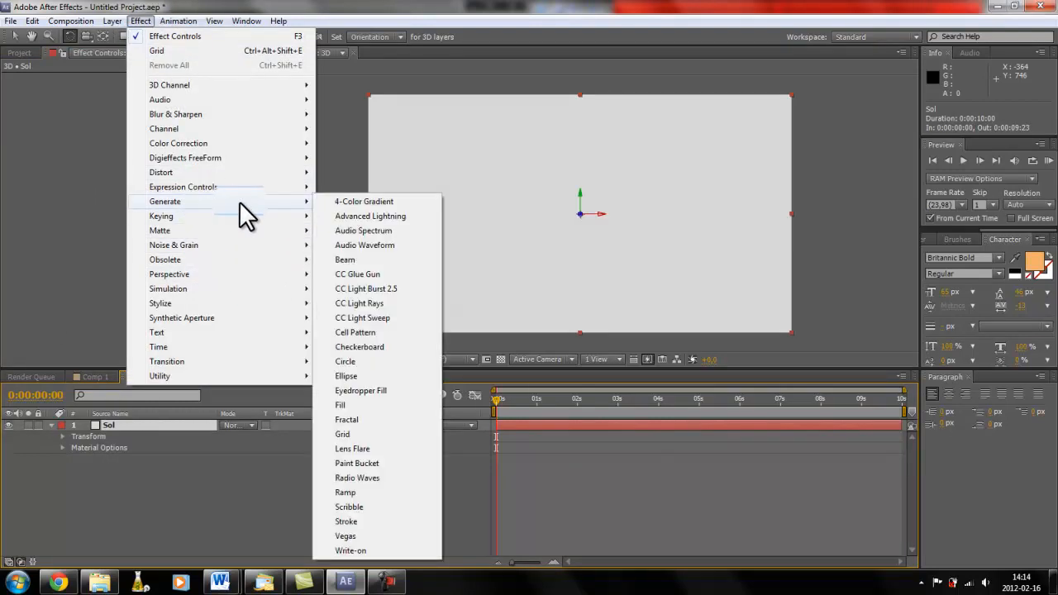
click(342, 435)
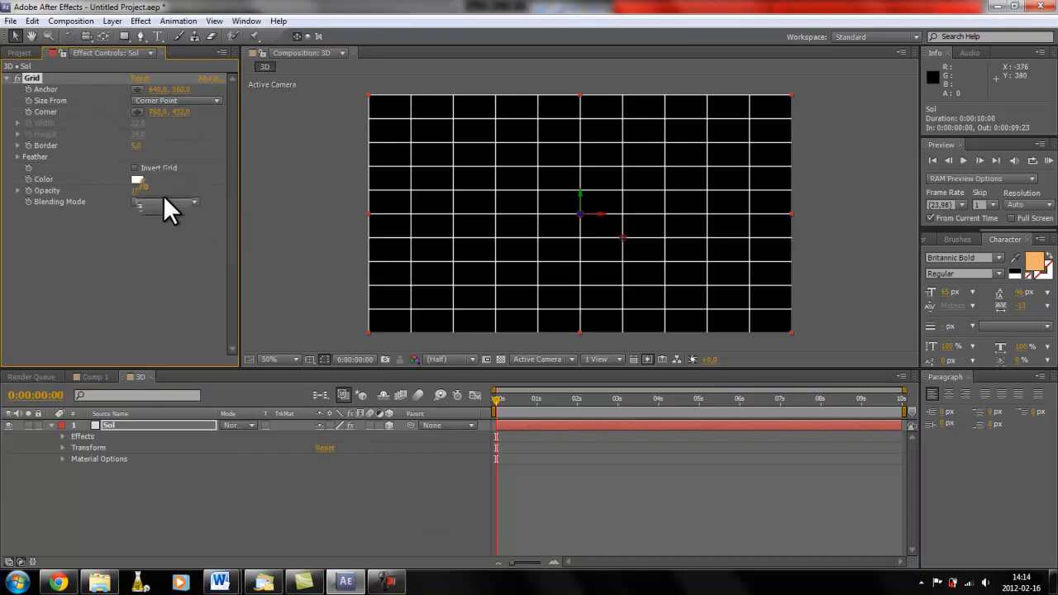
Step: Set the Grid effect's color to dark gray 4A4A4A and its blending mode to Normal
click(136, 179)
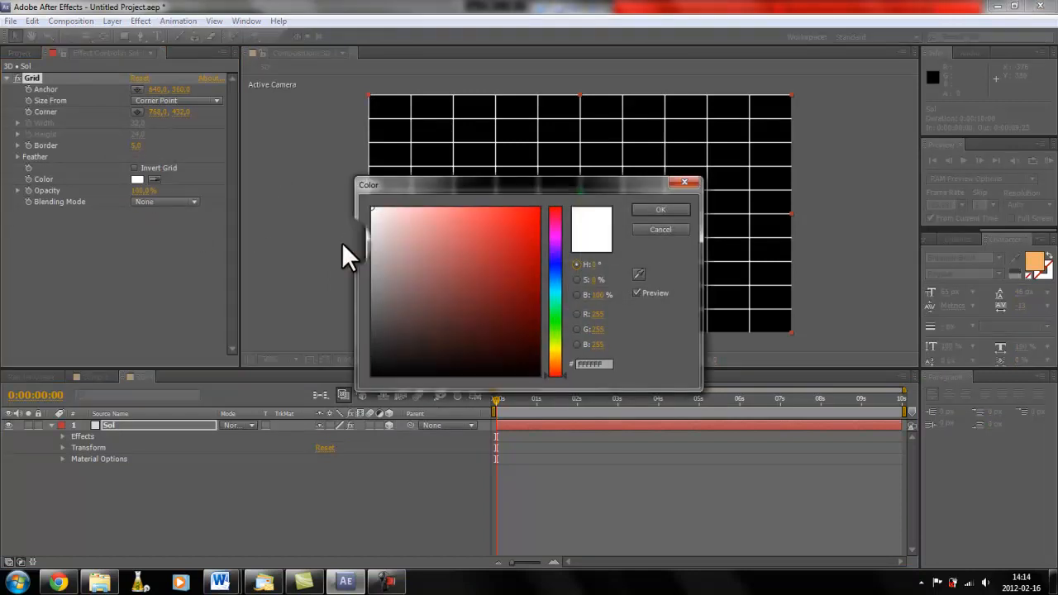
drag(372, 248, 364, 327)
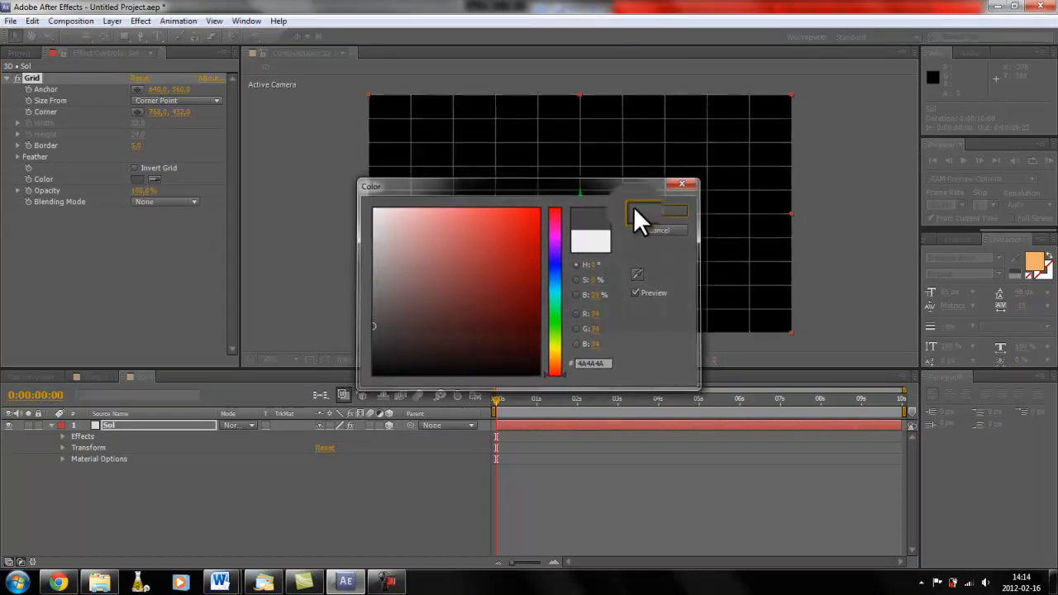
click(636, 208)
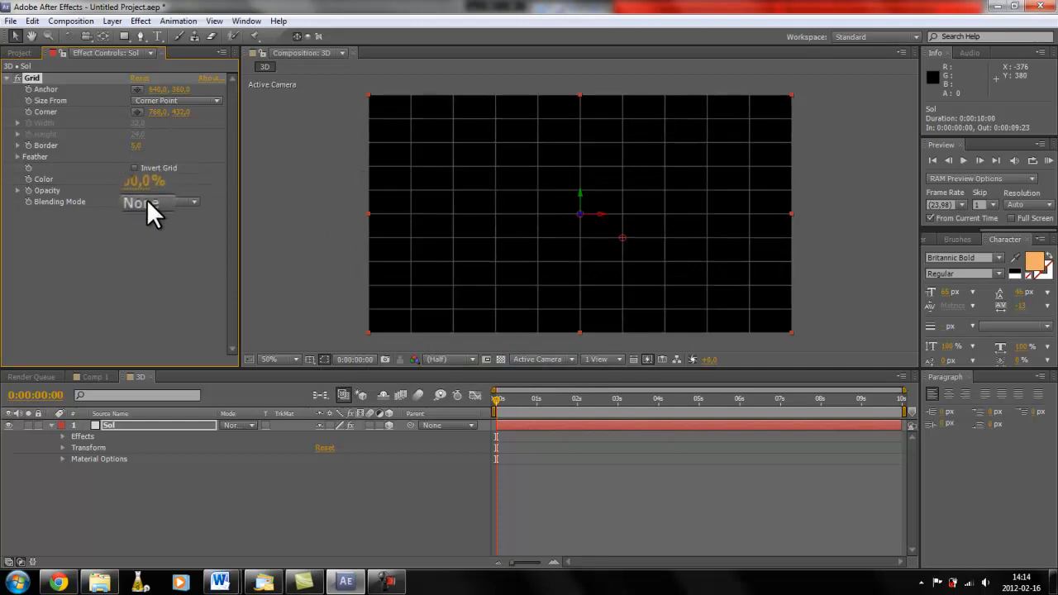
click(146, 199)
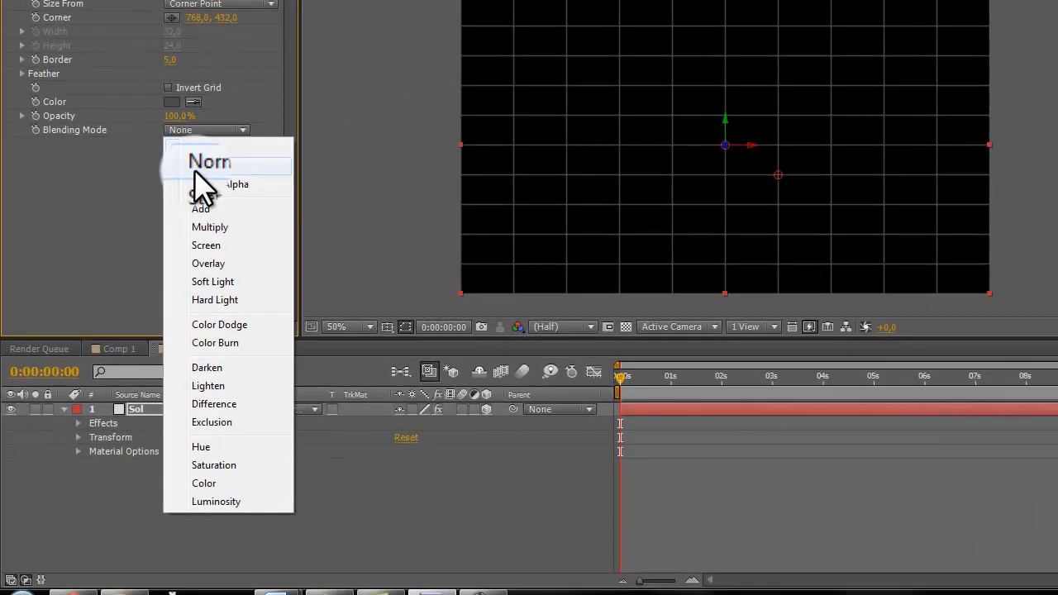
click(155, 233)
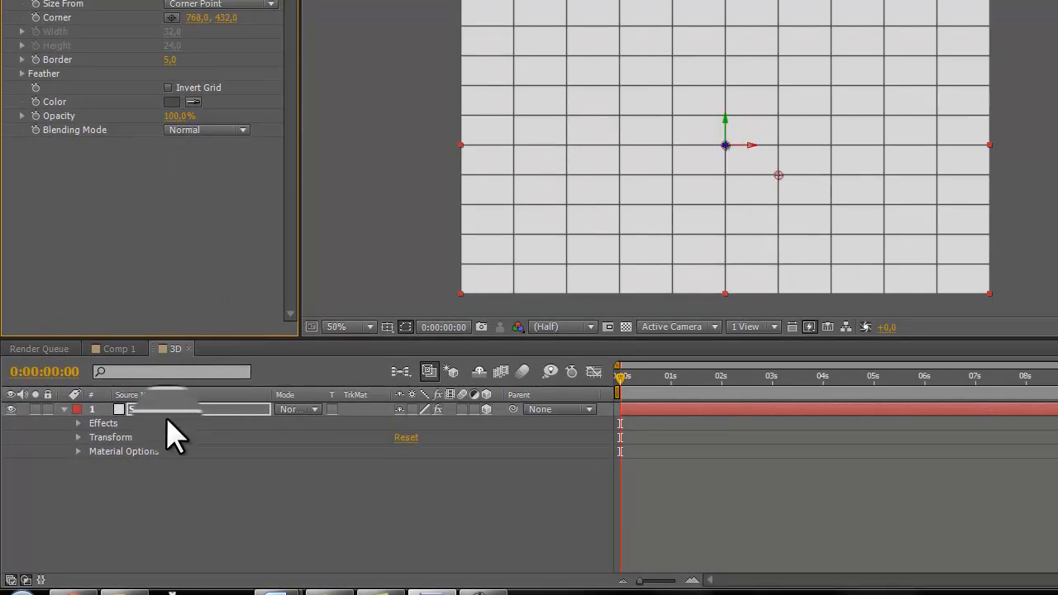
text(Sol)
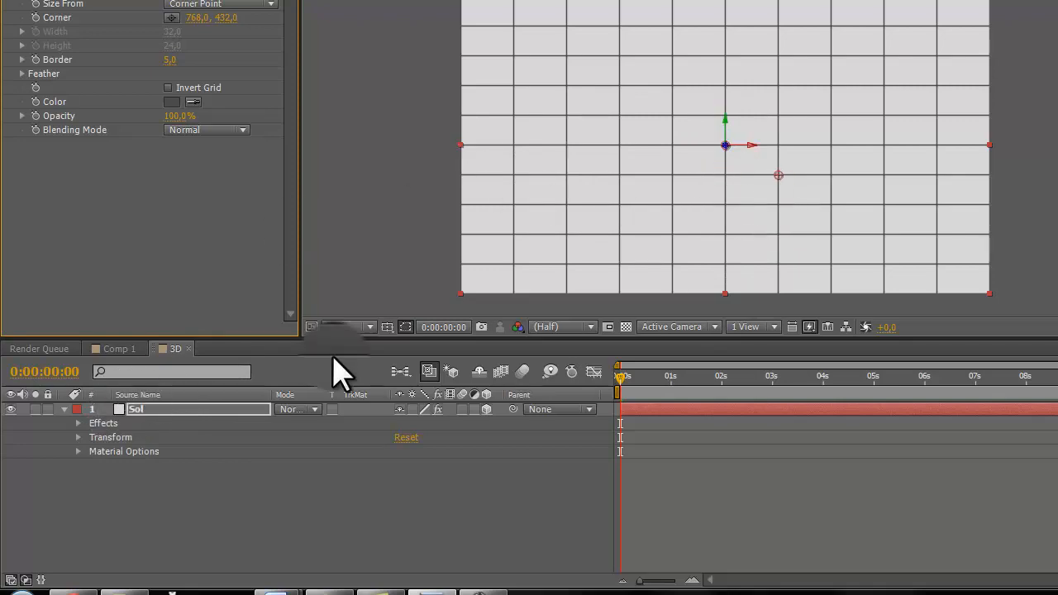
Step: Set the Sol layer's X Rotation to 90°
click(80, 436)
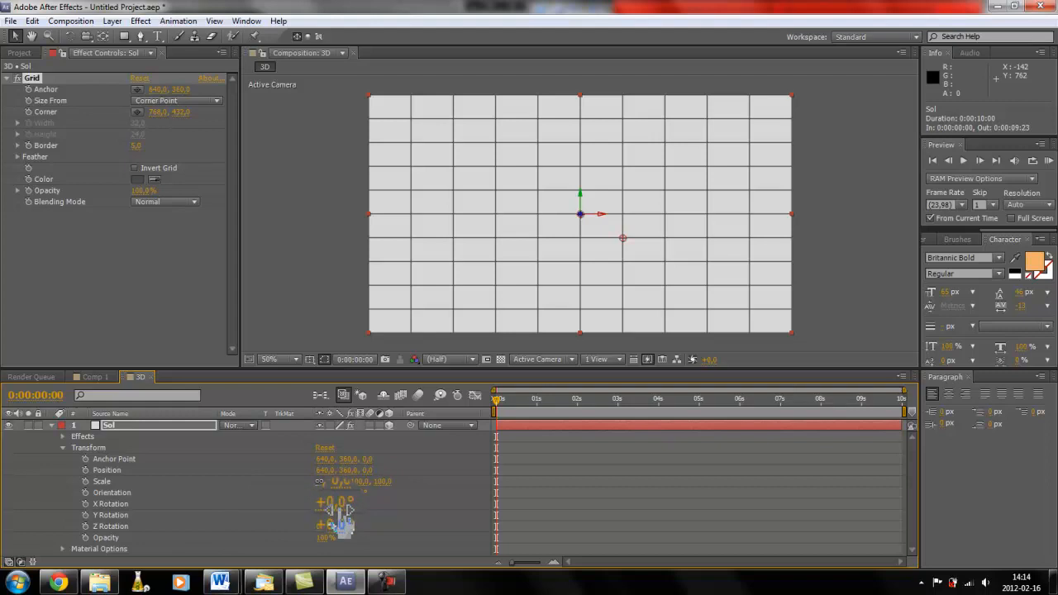
click(341, 504)
text(90)
key(Return)
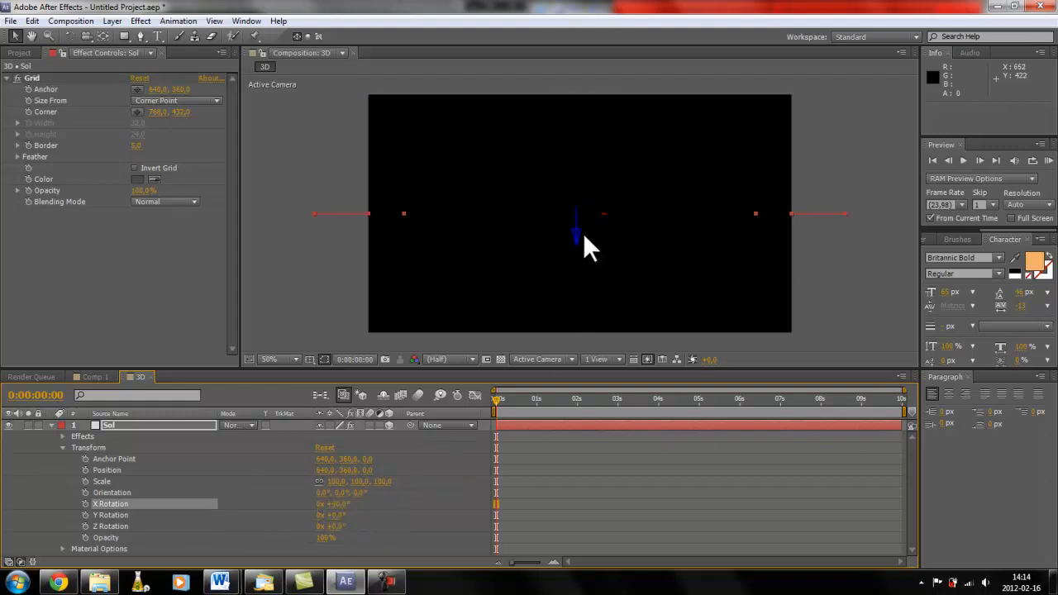
Step: Flip the Sol layer around its X axis with the Rotation tool to an orientation of 180°, 0°, 0°
click(601, 214)
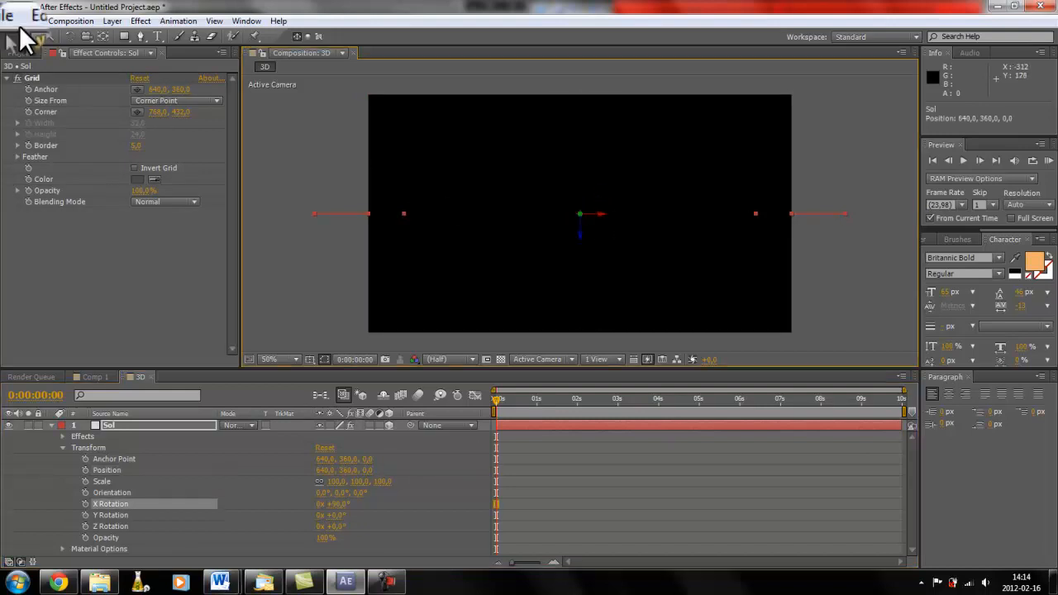
click(18, 34)
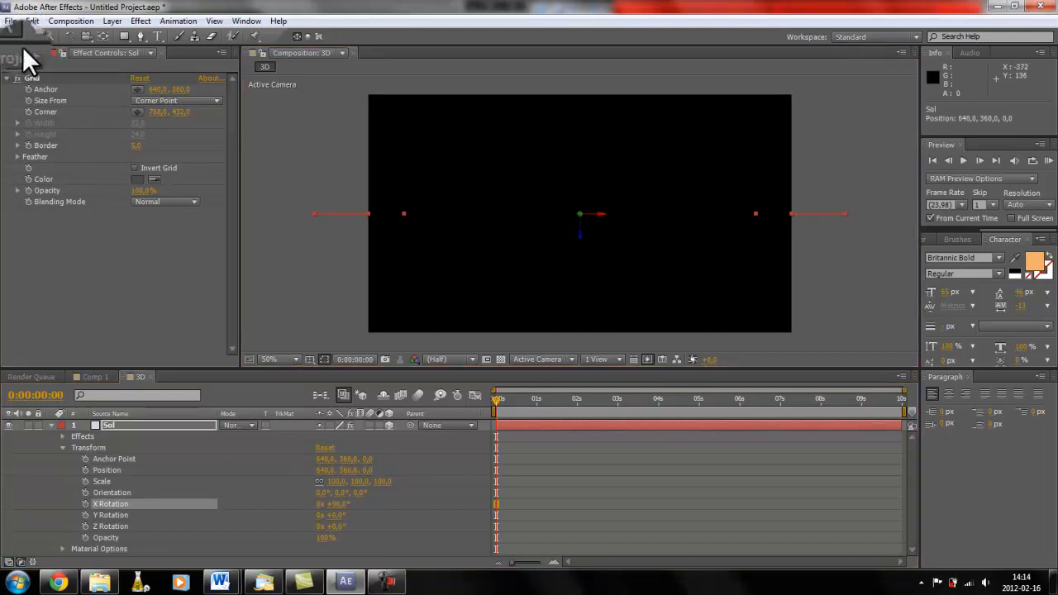
click(69, 35)
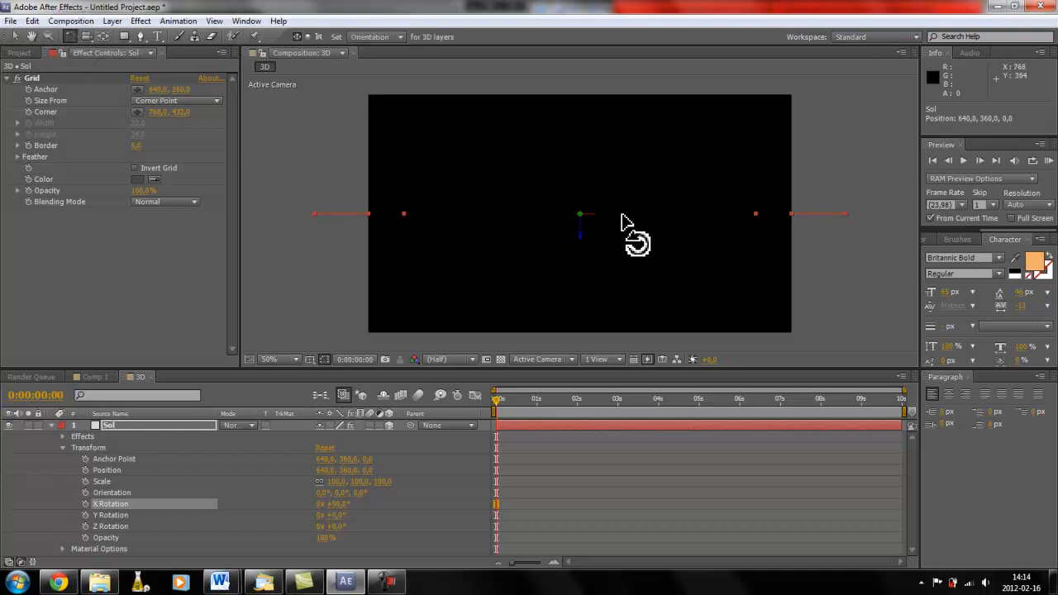
drag(604, 217, 598, 154)
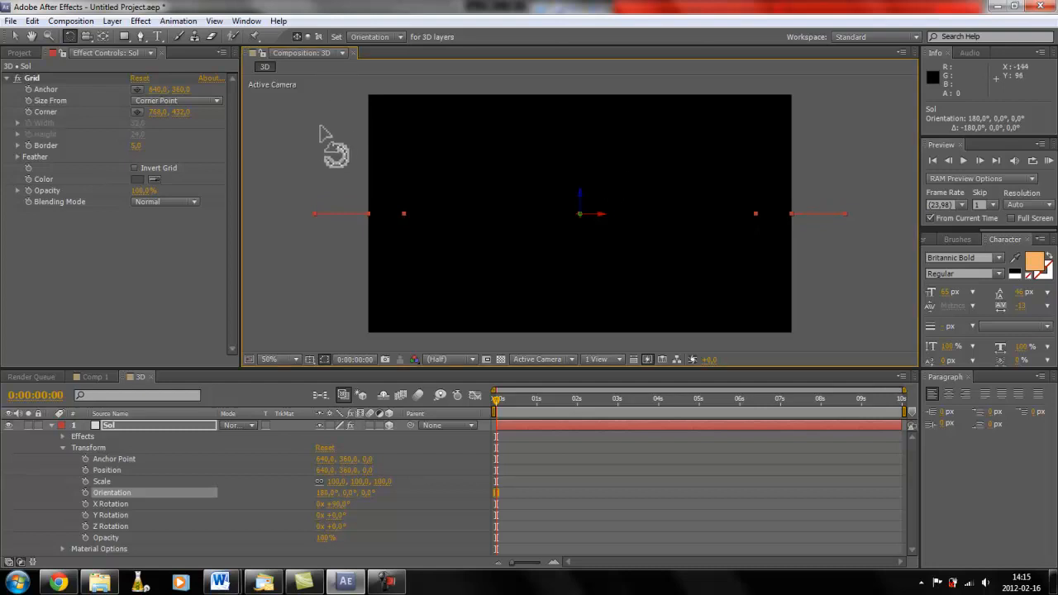
click(12, 34)
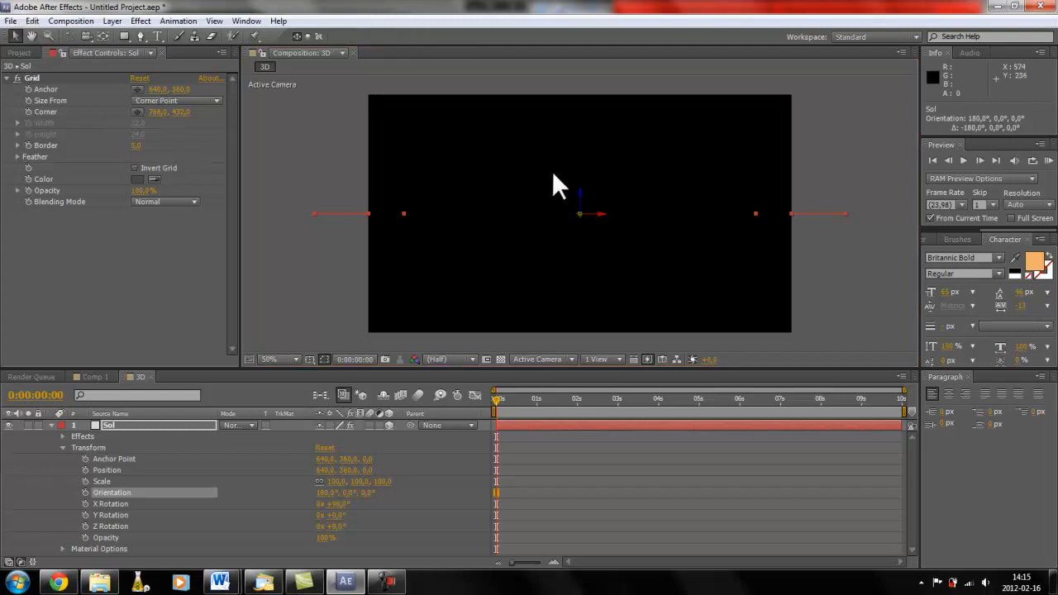
Step: Undo the trial downward move of the Sol layer and set its X Rotation to -90°
drag(577, 190, 581, 237)
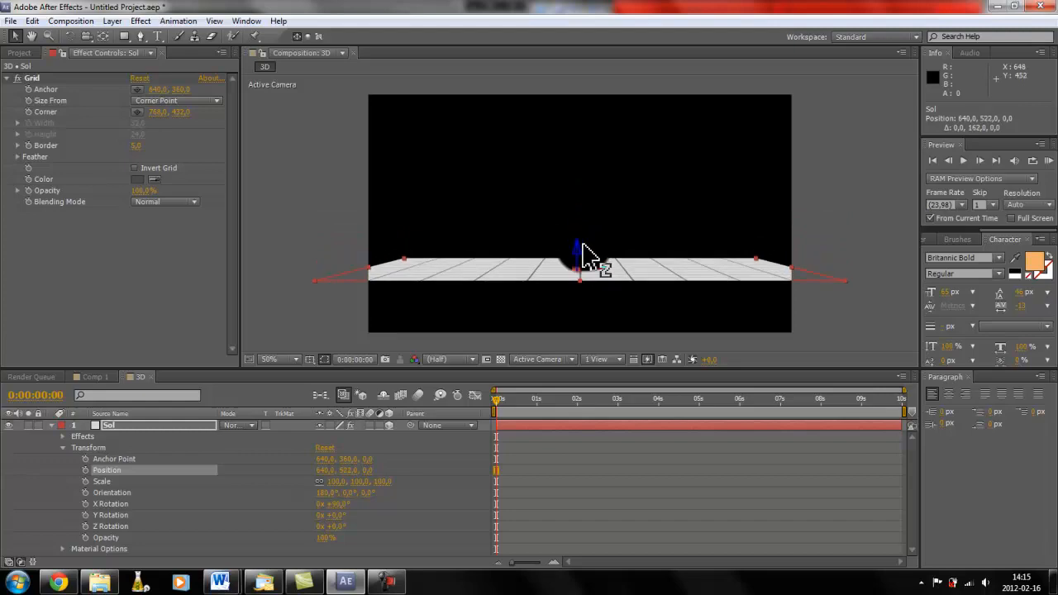
key(ctrl+z)
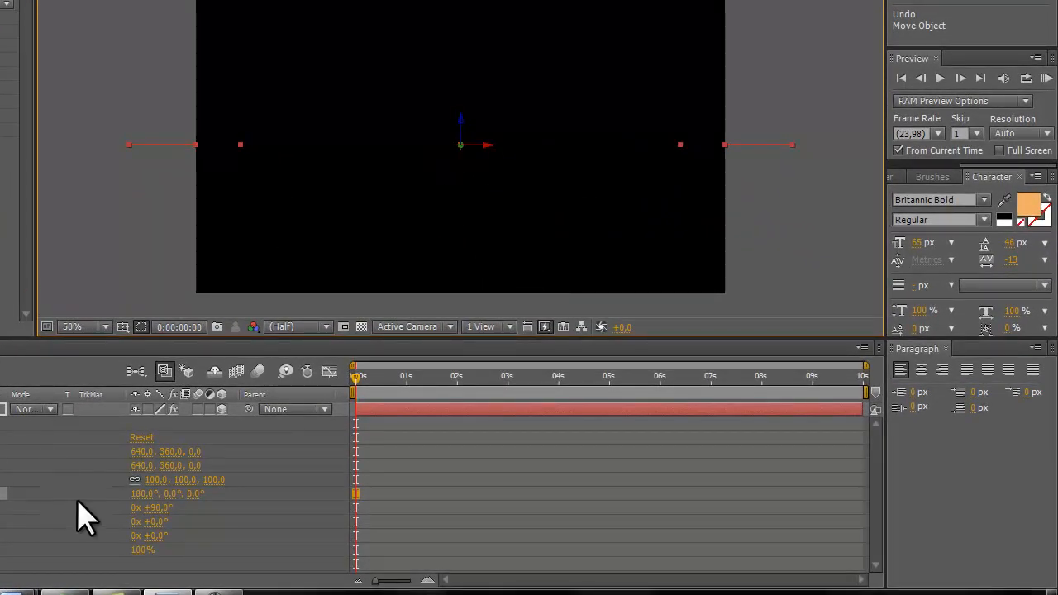
click(152, 507)
click(162, 508)
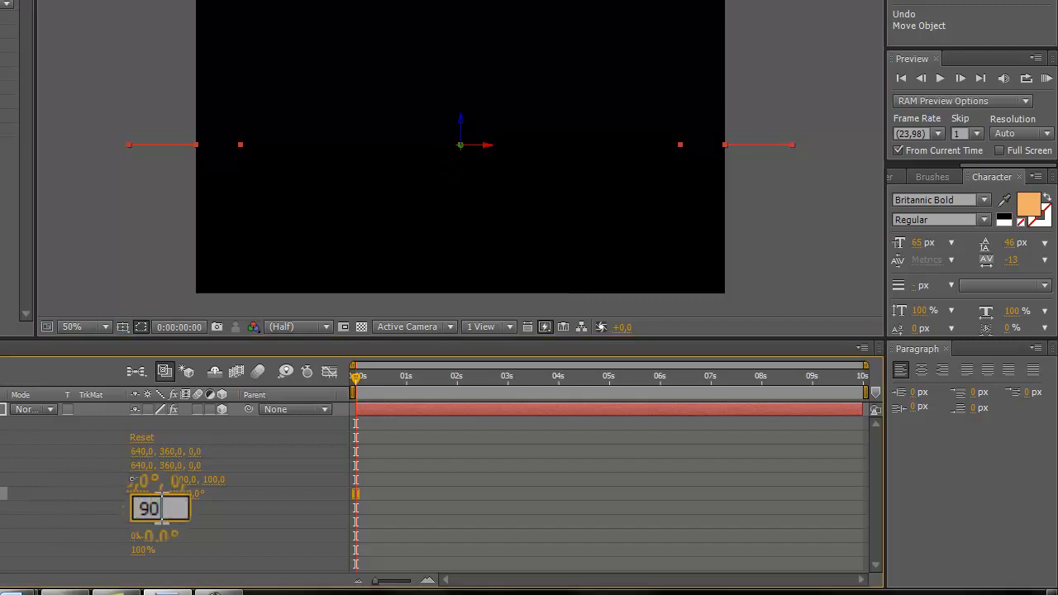
key(Return)
click(162, 509)
text(-90)
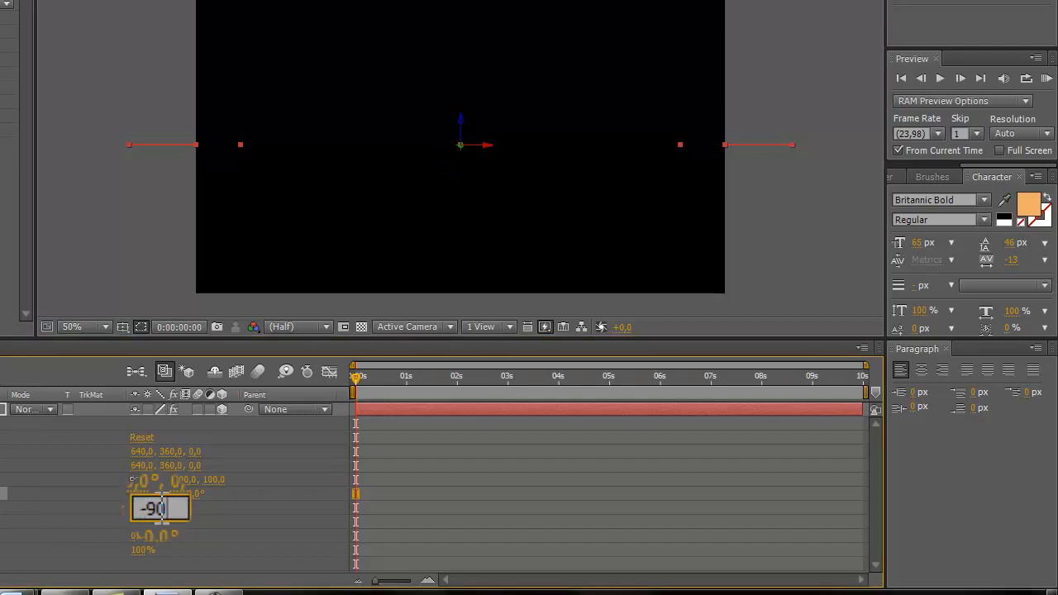
key(Return)
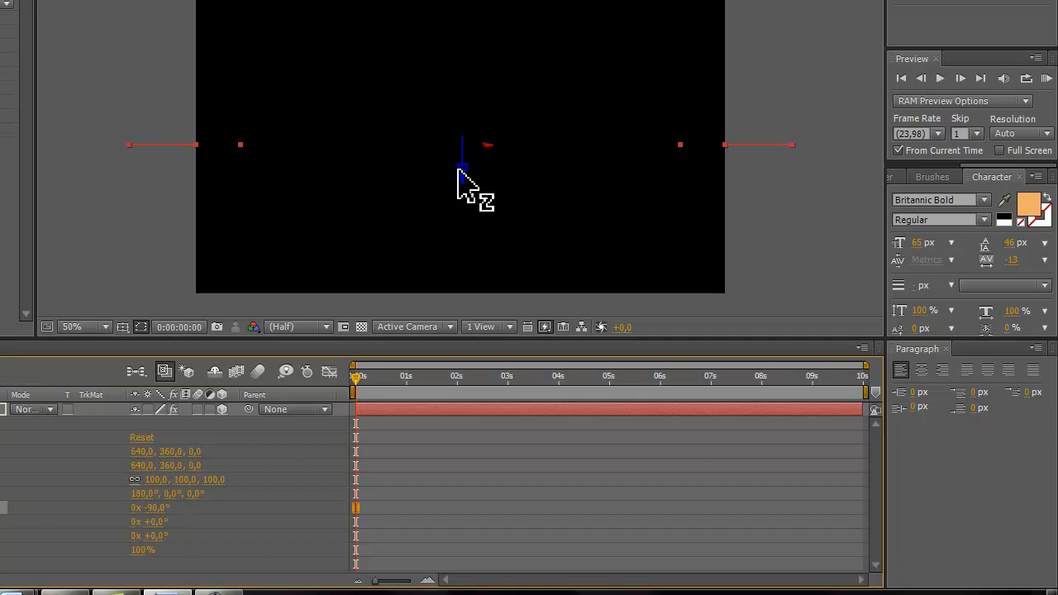
Step: Lower the Sol layer to the bottom edge of the frame, at a position of about 642, 650, 0
drag(459, 170, 459, 289)
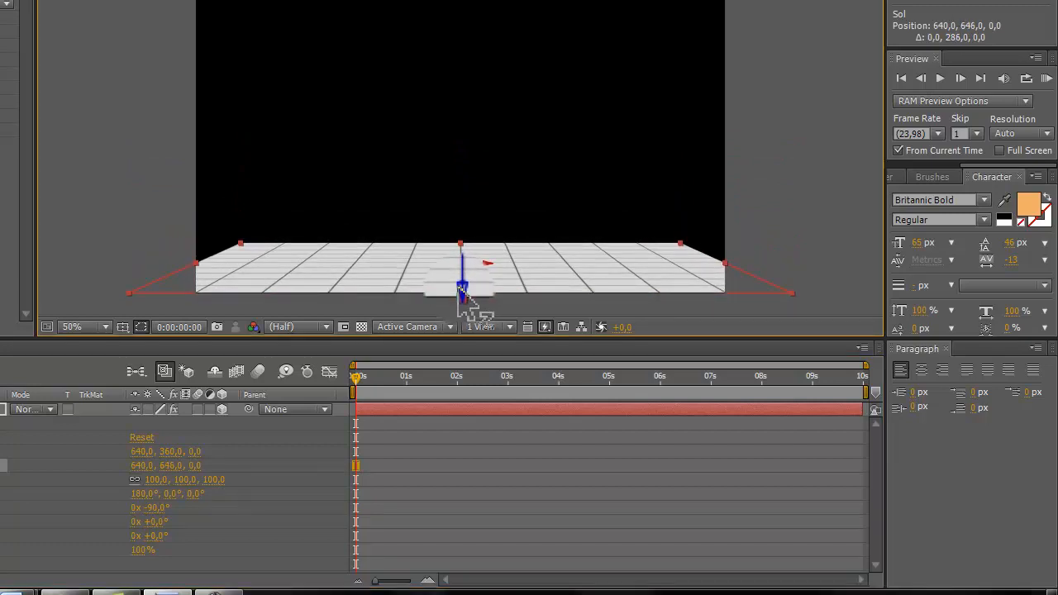
key(Right)
key(Right)
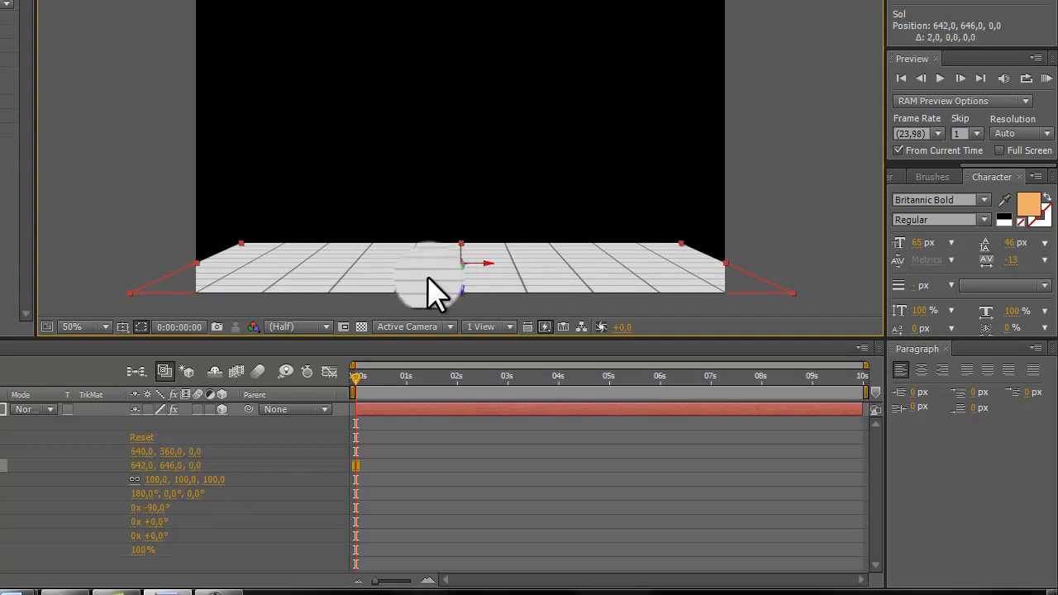
key(Down)
key(Down)
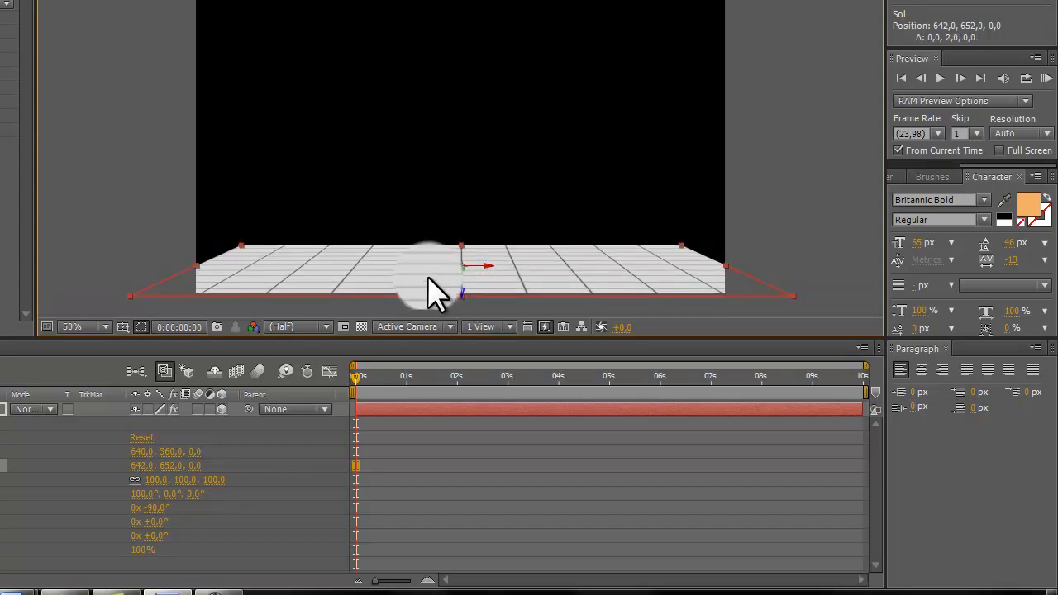
key(ctrl+z)
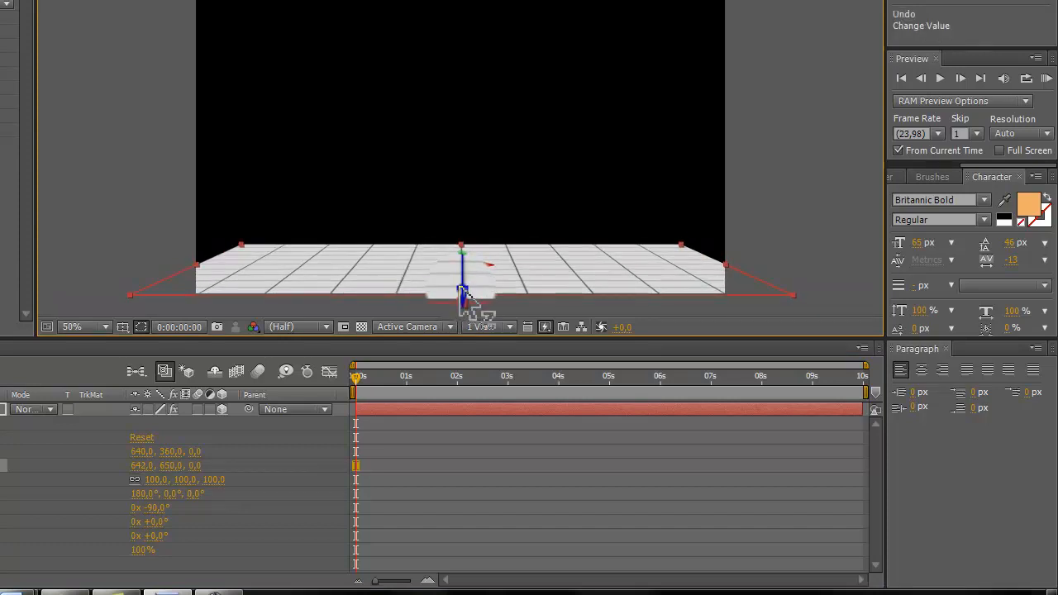
key(Up)
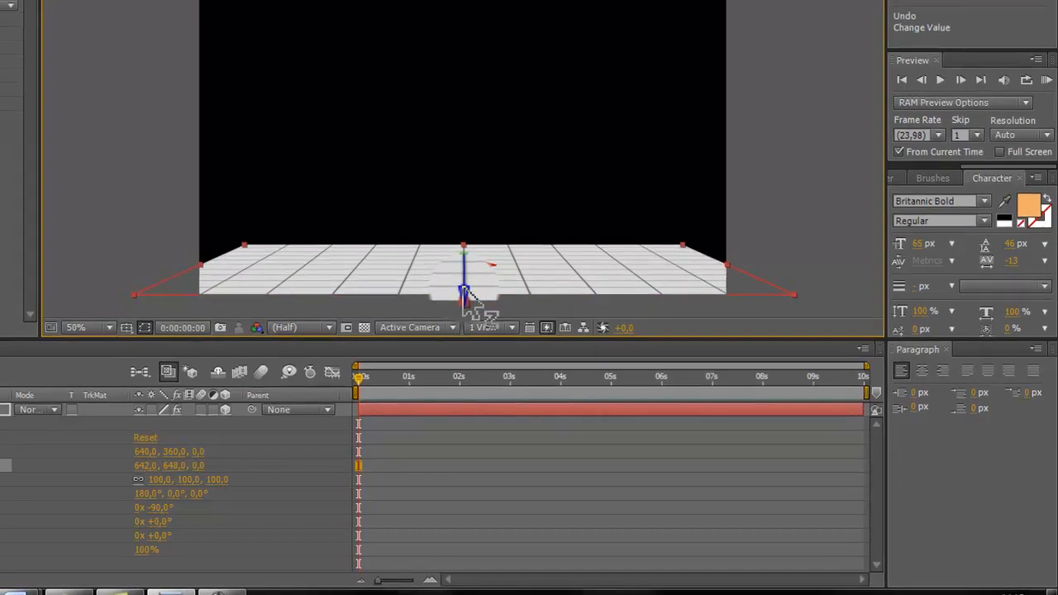
drag(463, 288, 463, 291)
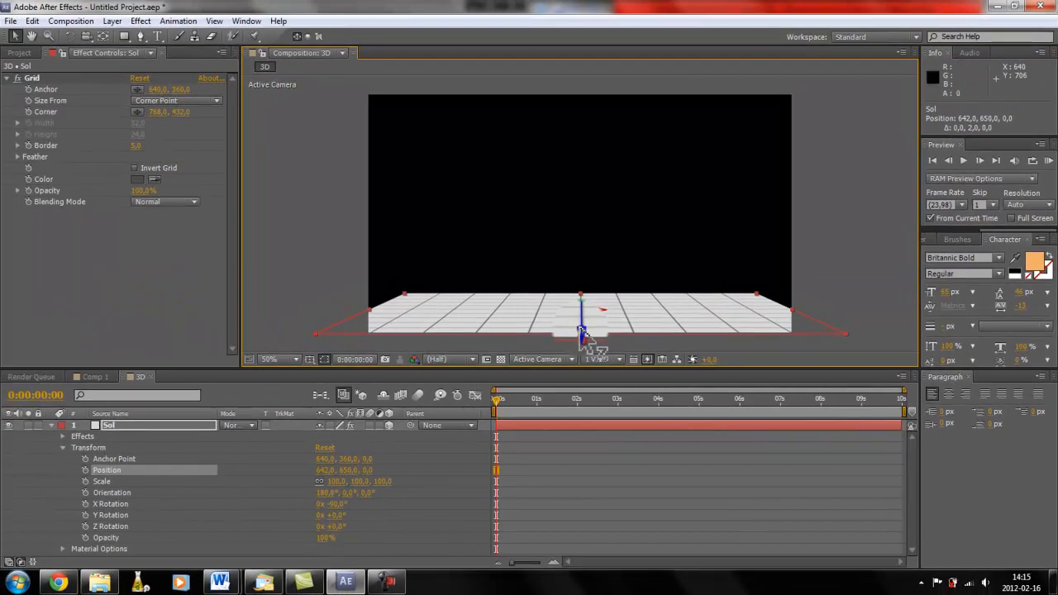
click(105, 177)
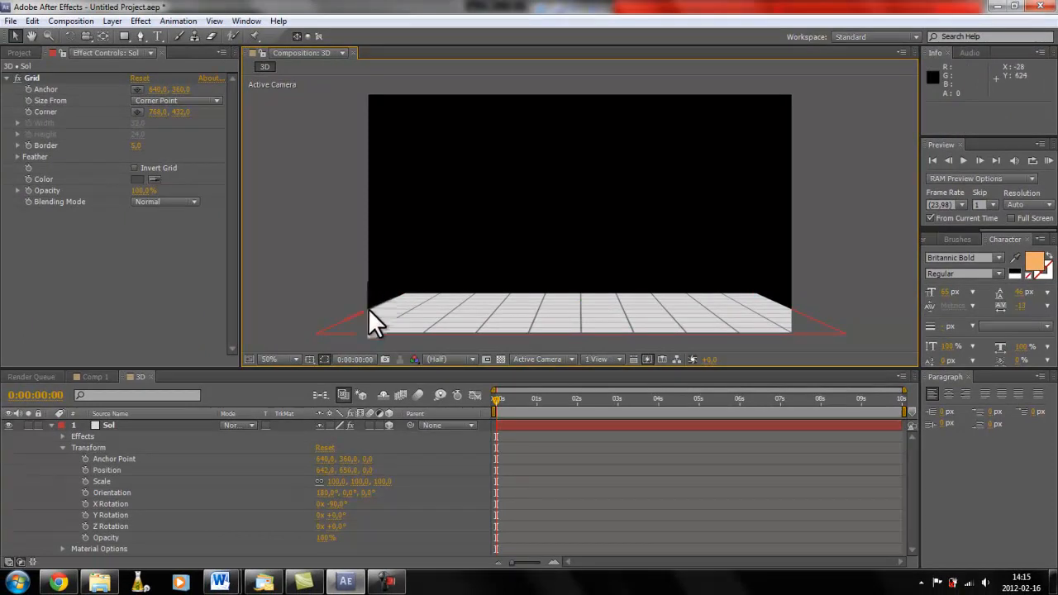
Step: Duplicate the Sol layer and rename the copy Mur
click(129, 422)
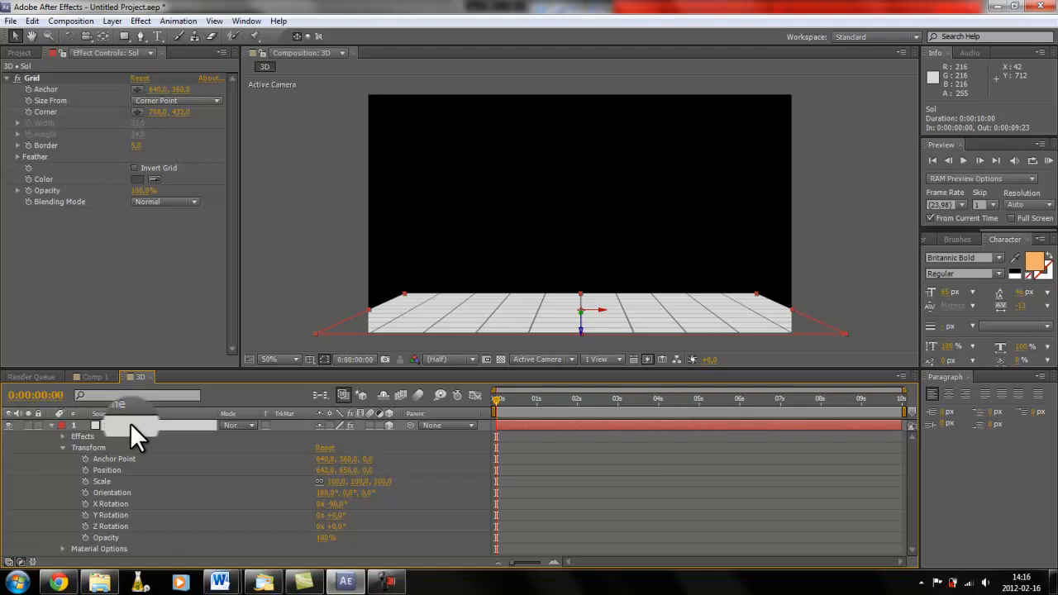
key(u)
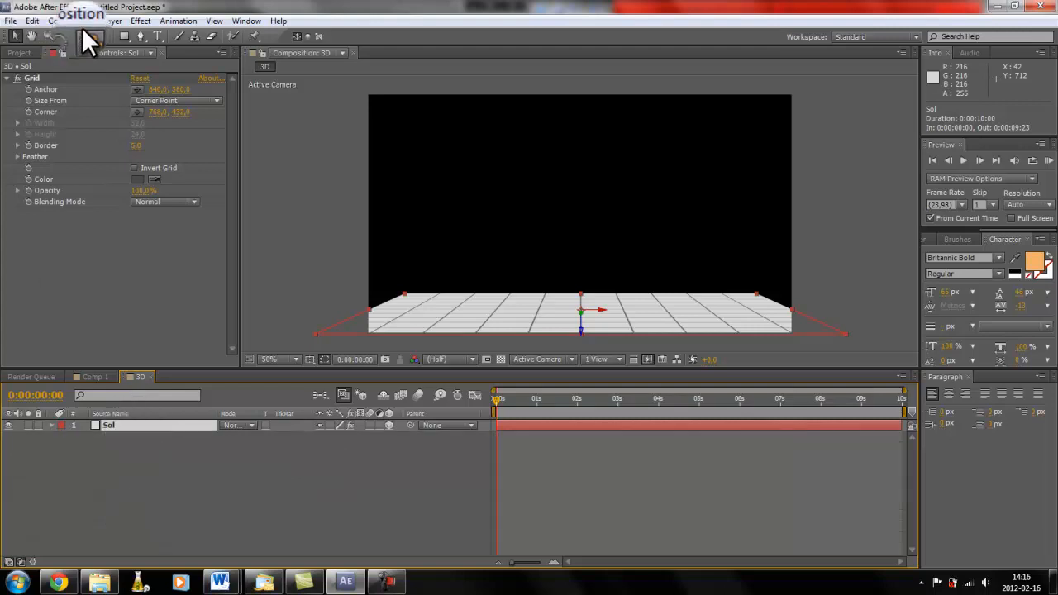
click(84, 21)
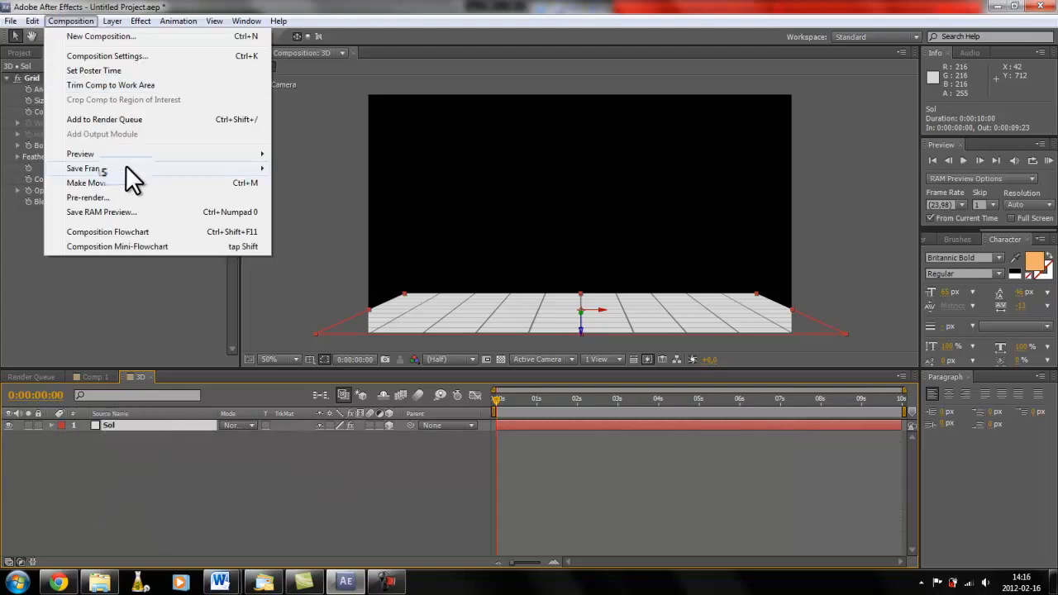
click(135, 429)
click(31, 21)
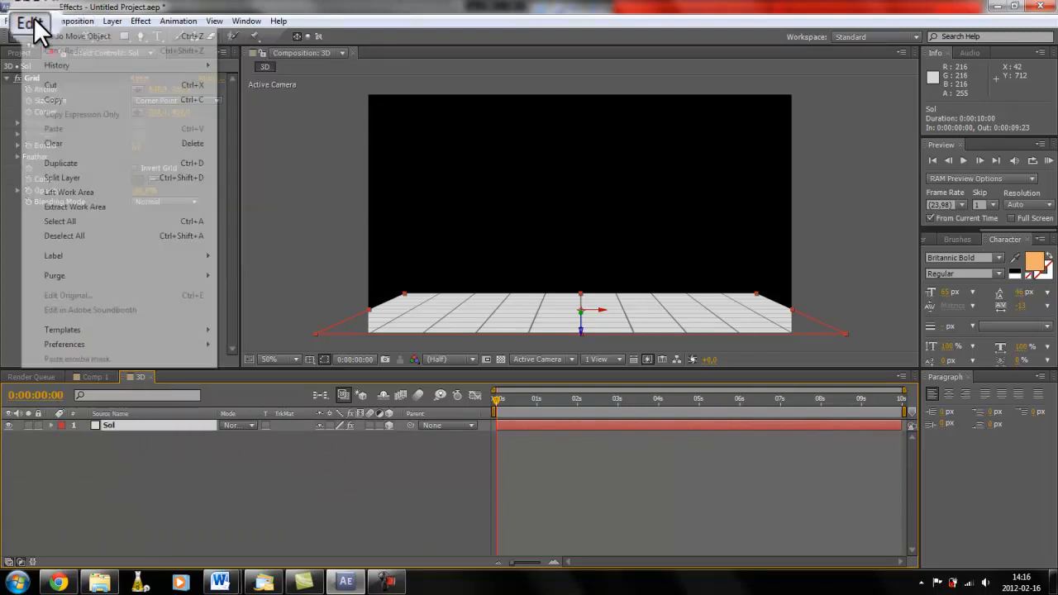
click(84, 163)
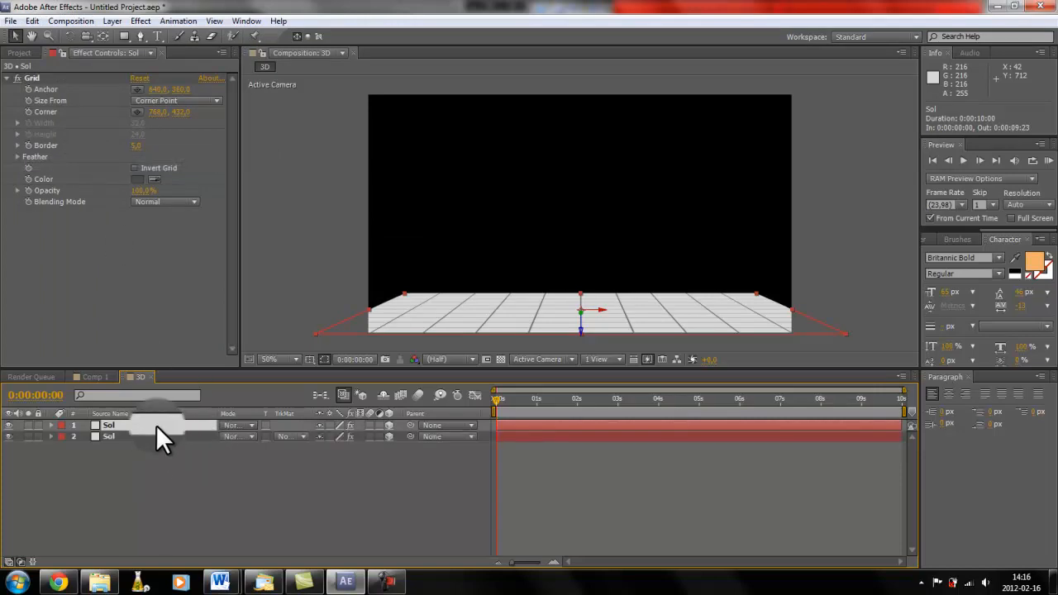
key(Return)
text(Mur)
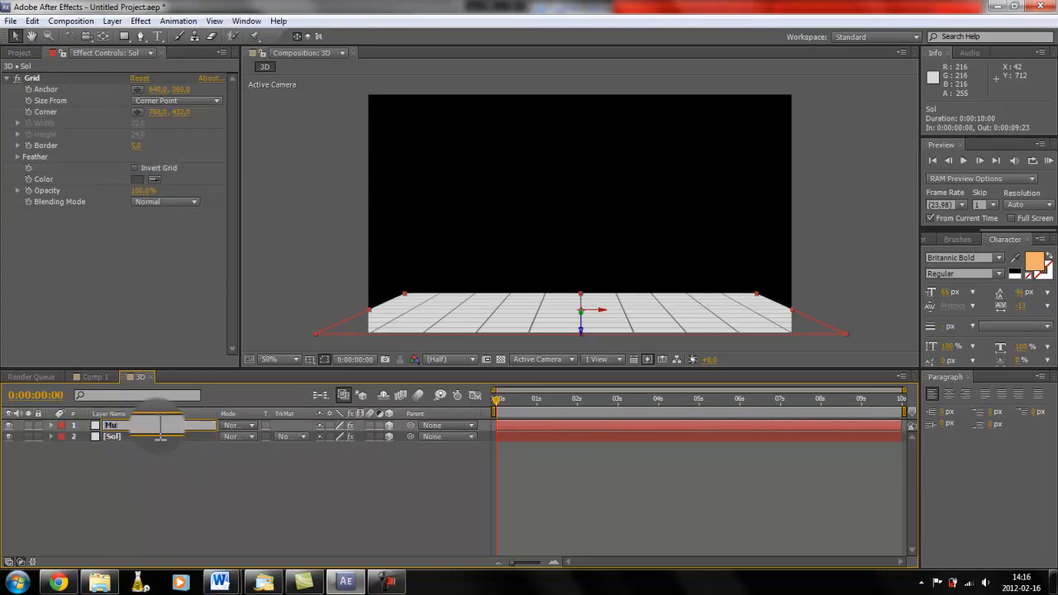
key(Return)
click(163, 485)
Step: Confirm the Mur layer name and expand the layer's Transform properties
click(130, 423)
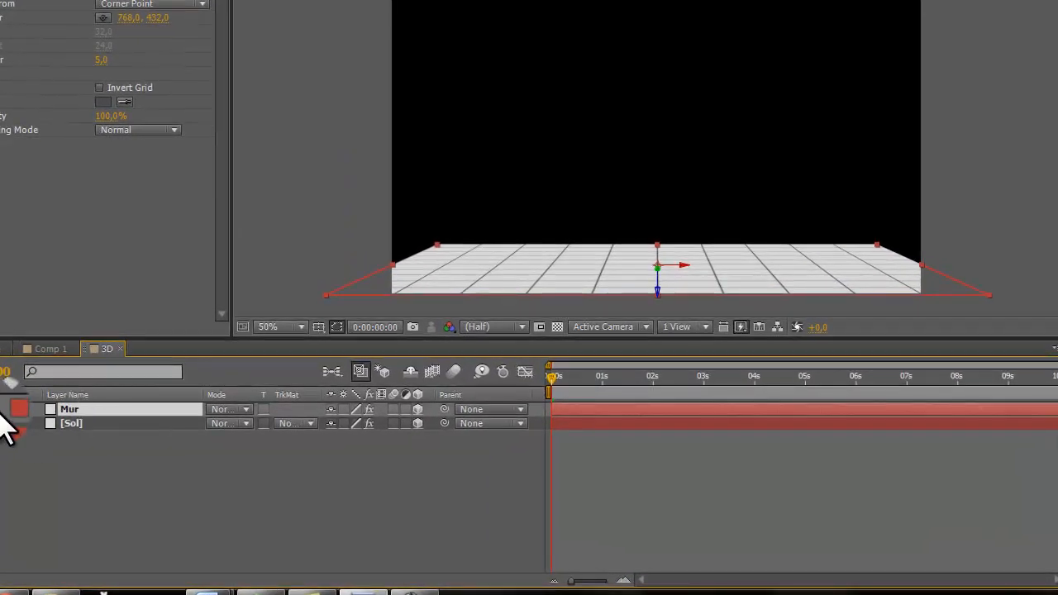
click(3, 411)
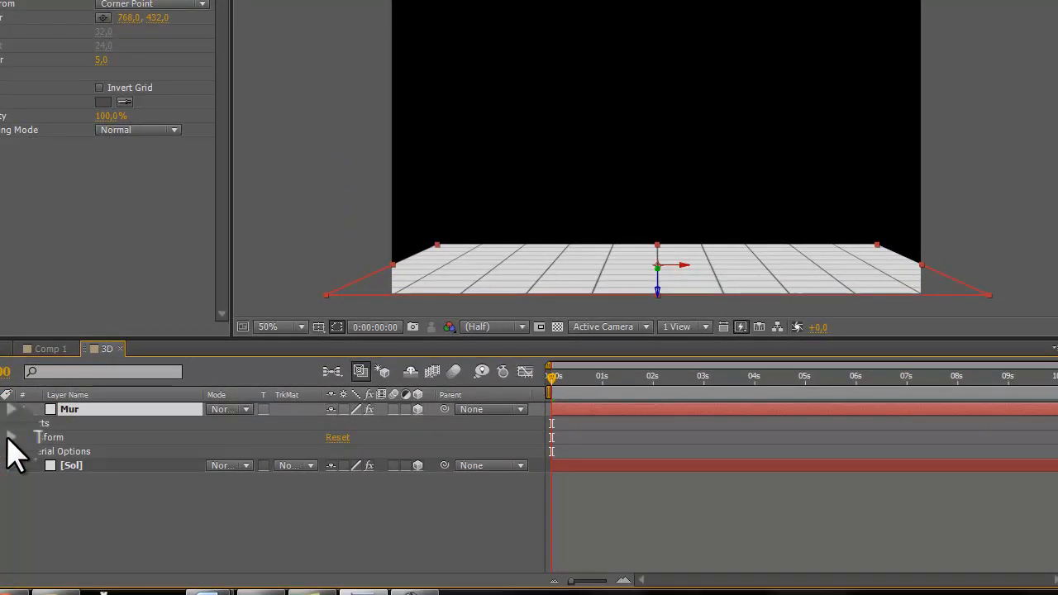
click(8, 438)
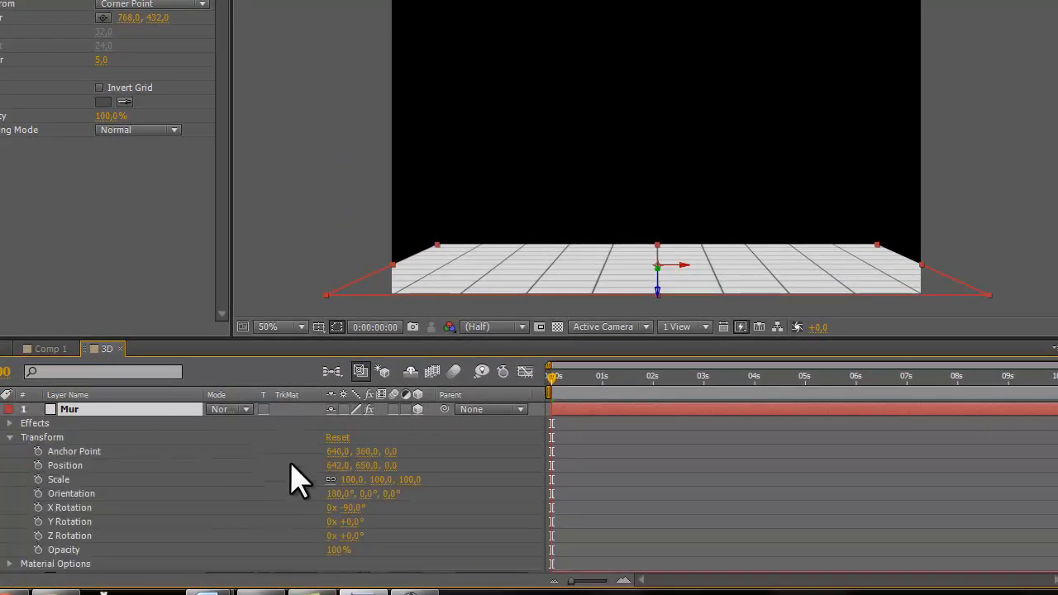
Step: Try a Y Rotation of 90° on the Mur layer and return it to 0°
click(357, 521)
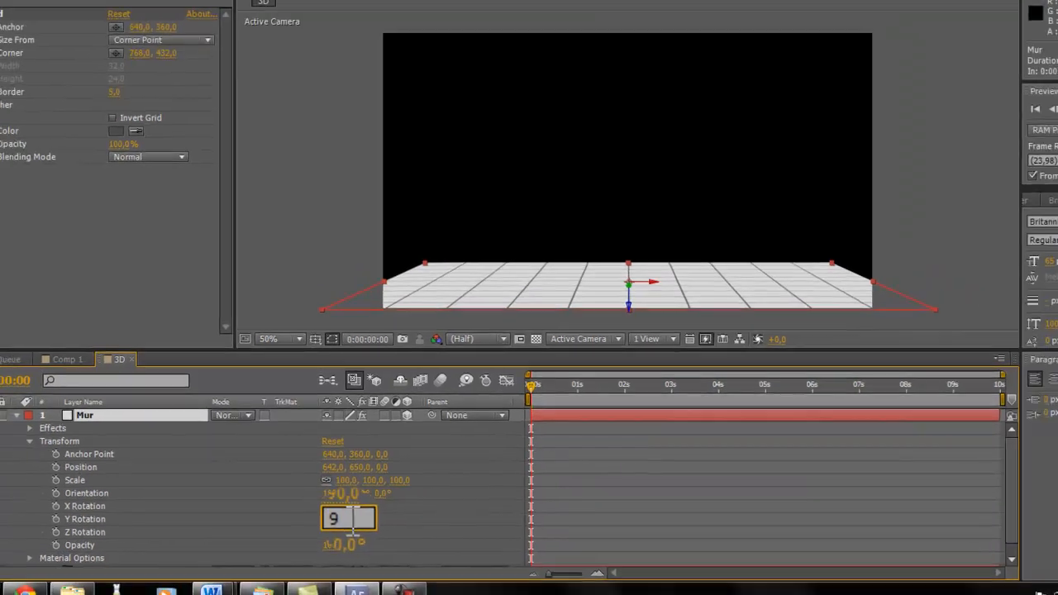
text(90)
key(Return)
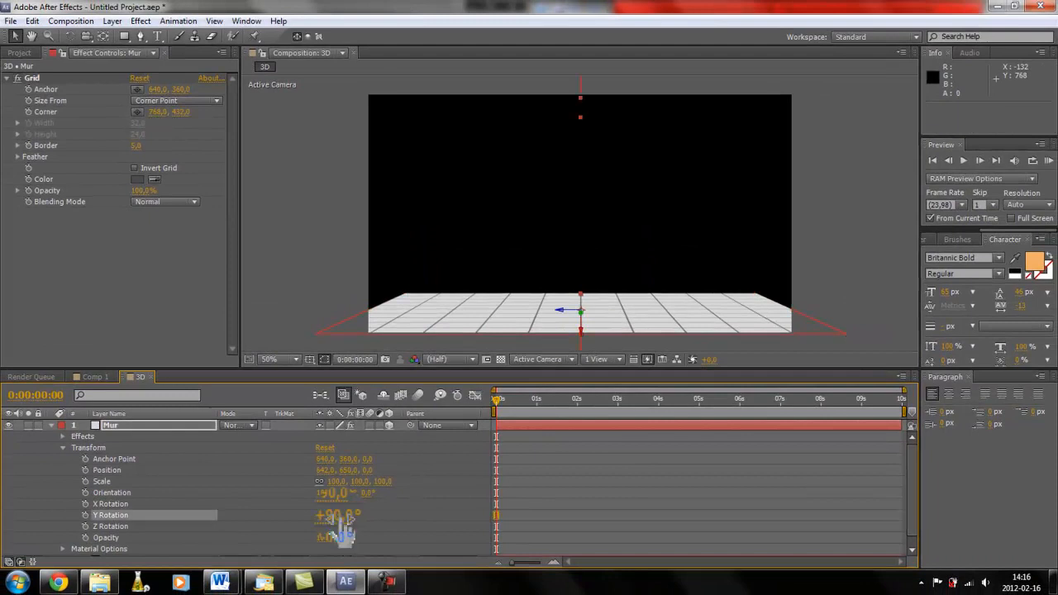
click(339, 515)
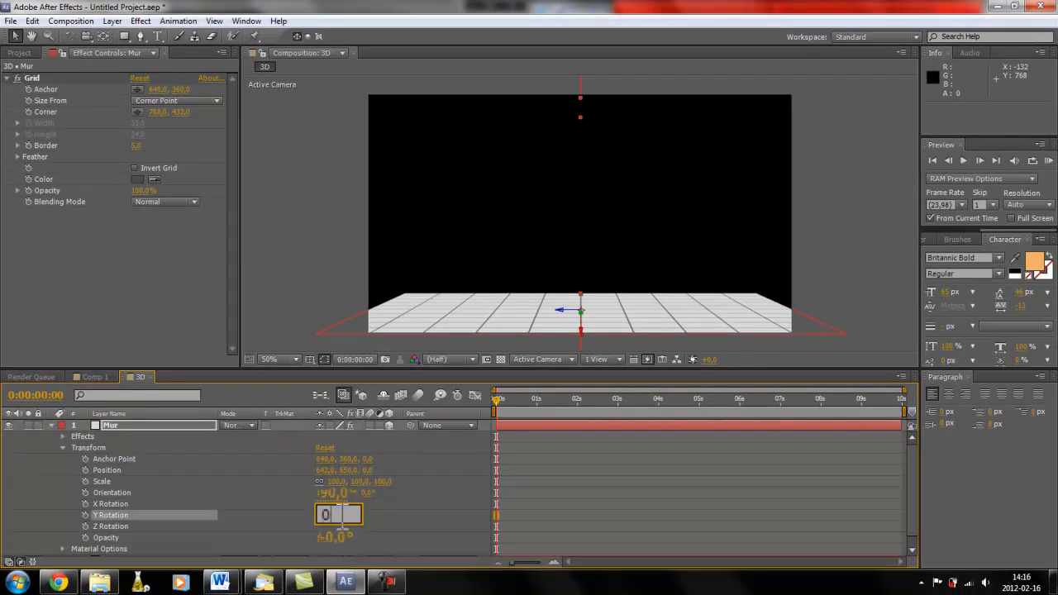
Step: Set the Mur layer's X Rotation to 0° so the grid stands upright
click(342, 503)
text(0)
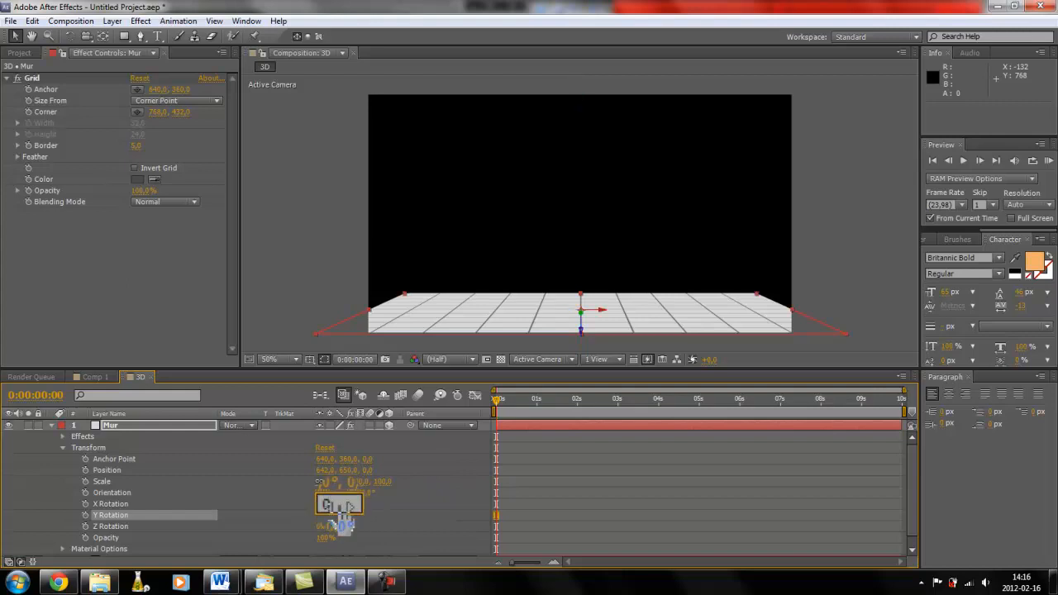
key(Return)
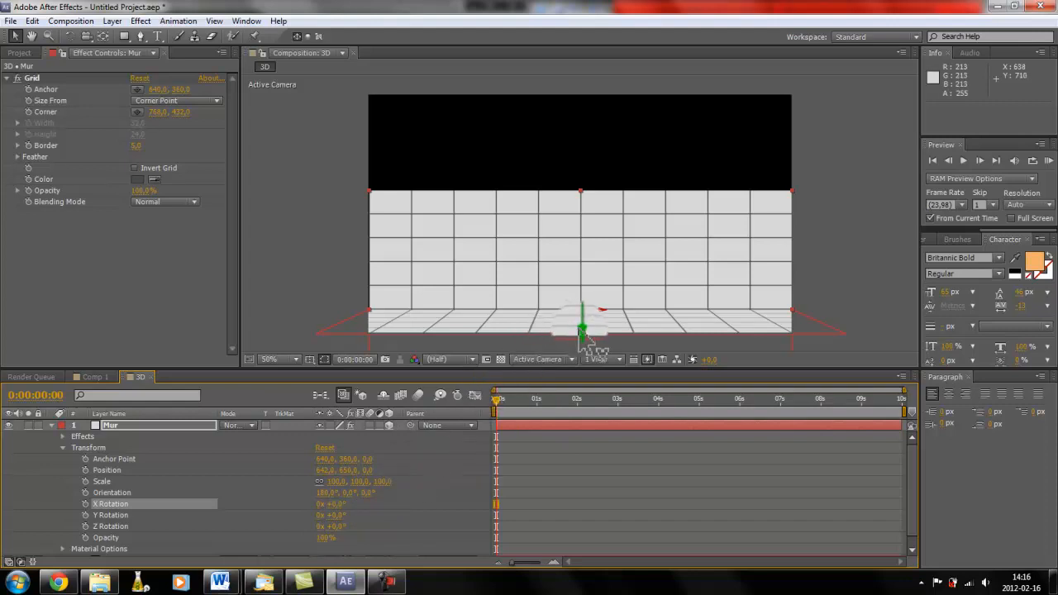
Step: Raise the Mur layer above the floor and push it back to a position of 642, 288, 360
drag(580, 327, 6, 277)
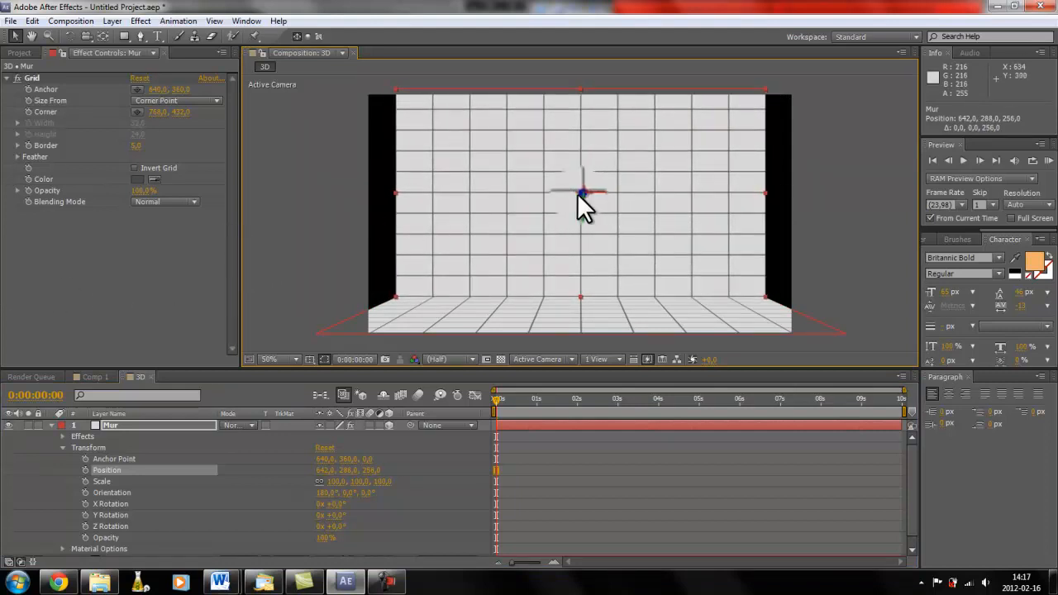
drag(581, 210, 555, 198)
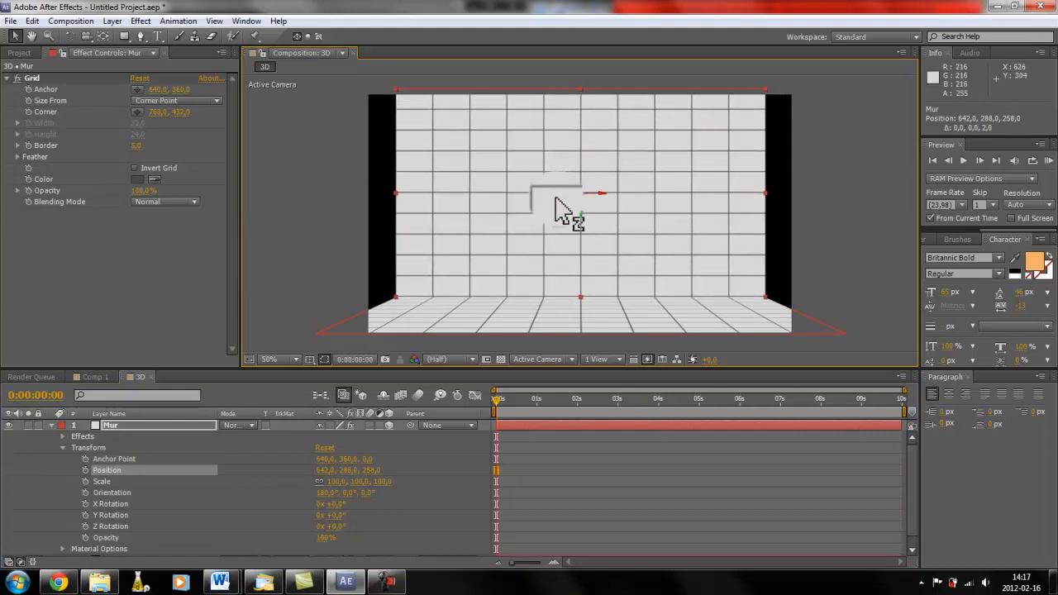
click(369, 470)
text(360)
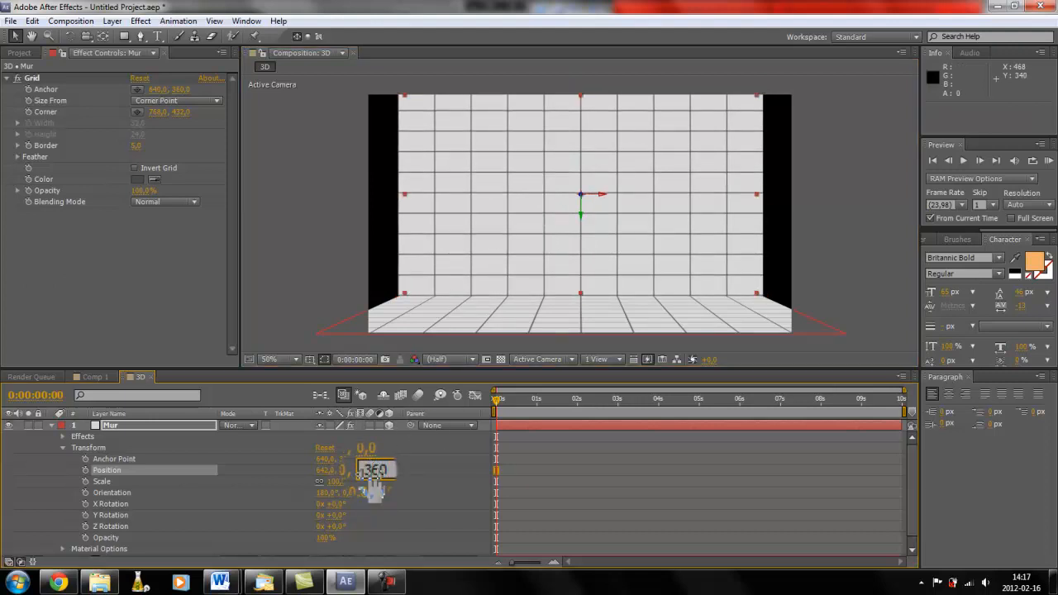
key(Return)
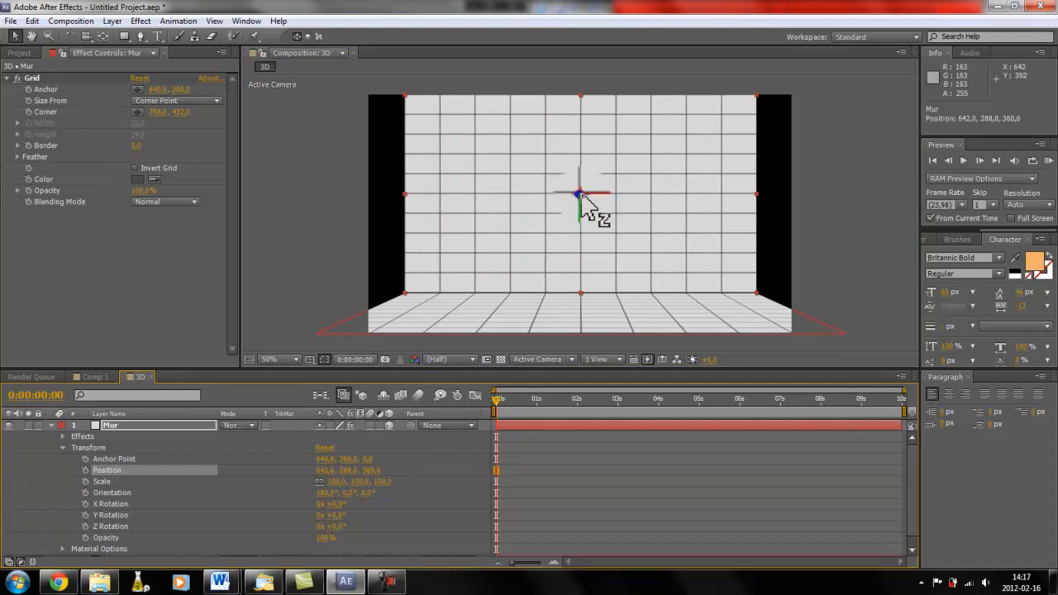
Step: Bring the Mur layer forward along Z to about 316 and deselect it
drag(598, 202, 954, 184)
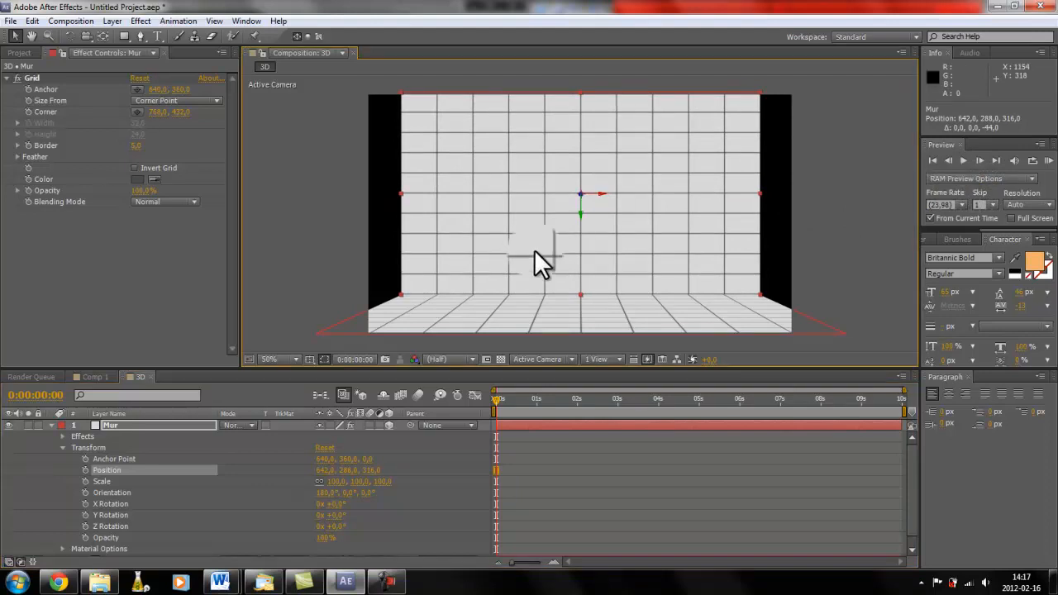
click(288, 288)
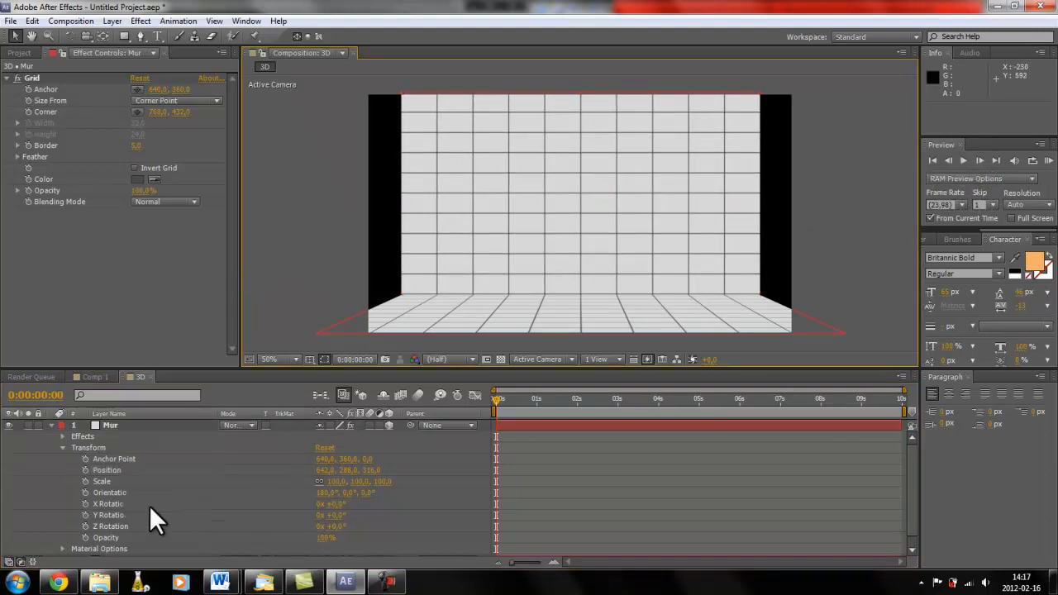
Step: Duplicate the Mur layer and rename the copy Mur Gauche
click(113, 424)
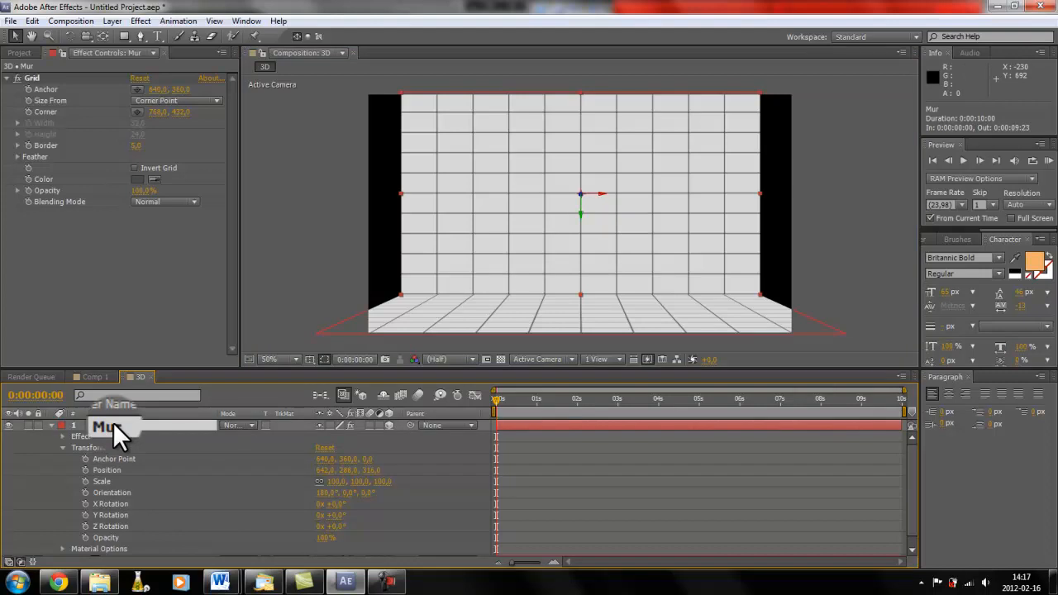
key(ctrl+d)
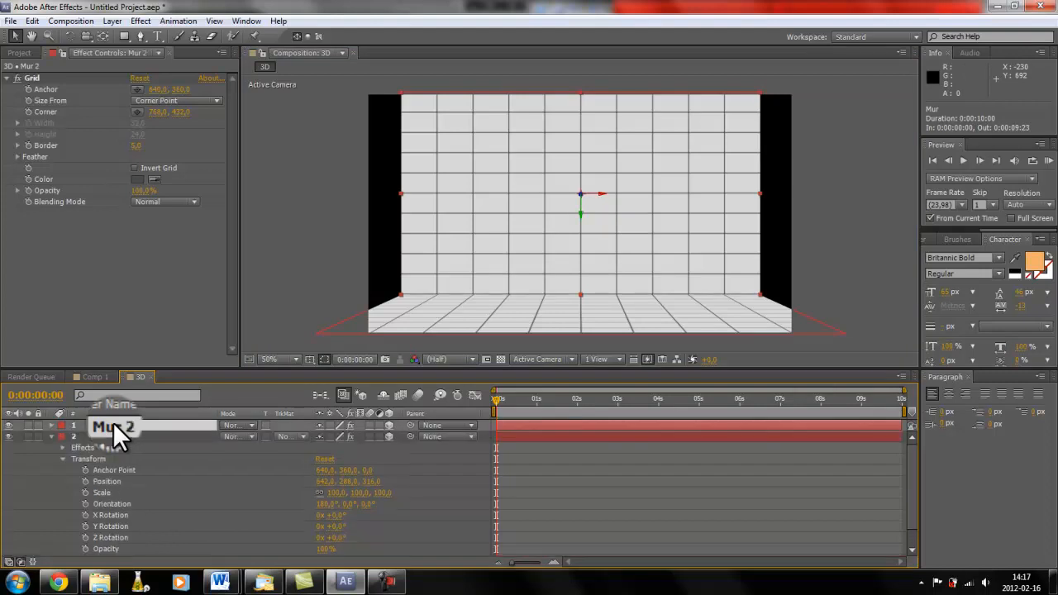
key(Return)
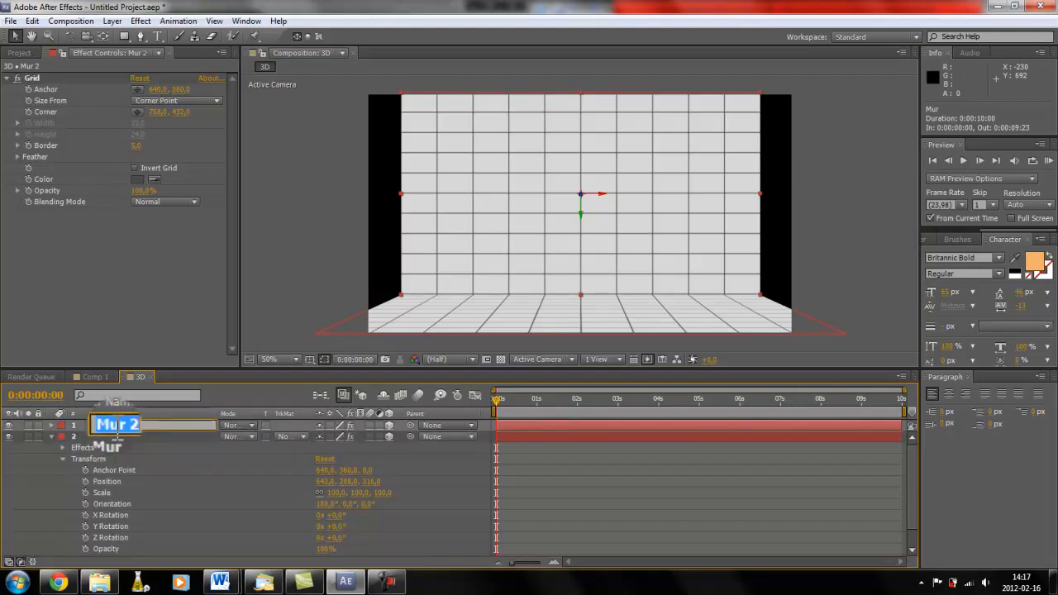
key(End)
key(BackSpace)
key(BackSpace)
text(G)
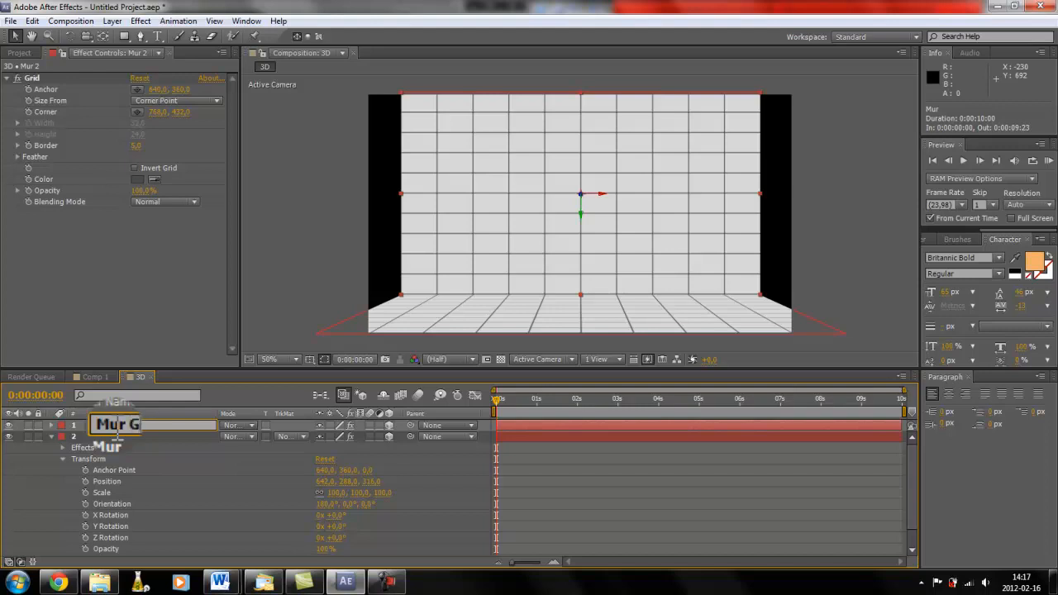
text(auche)
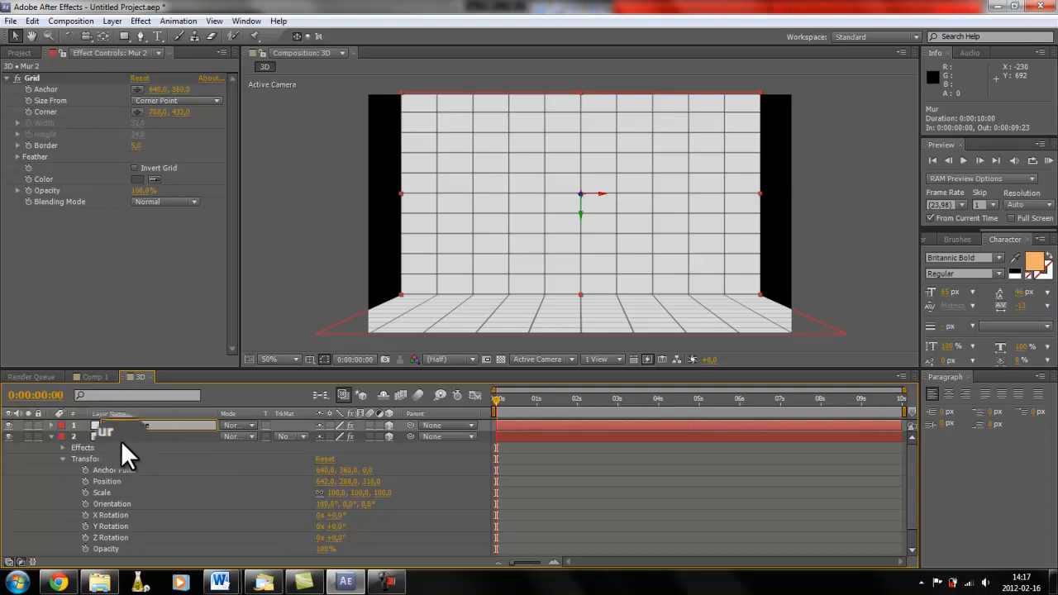
key(Return)
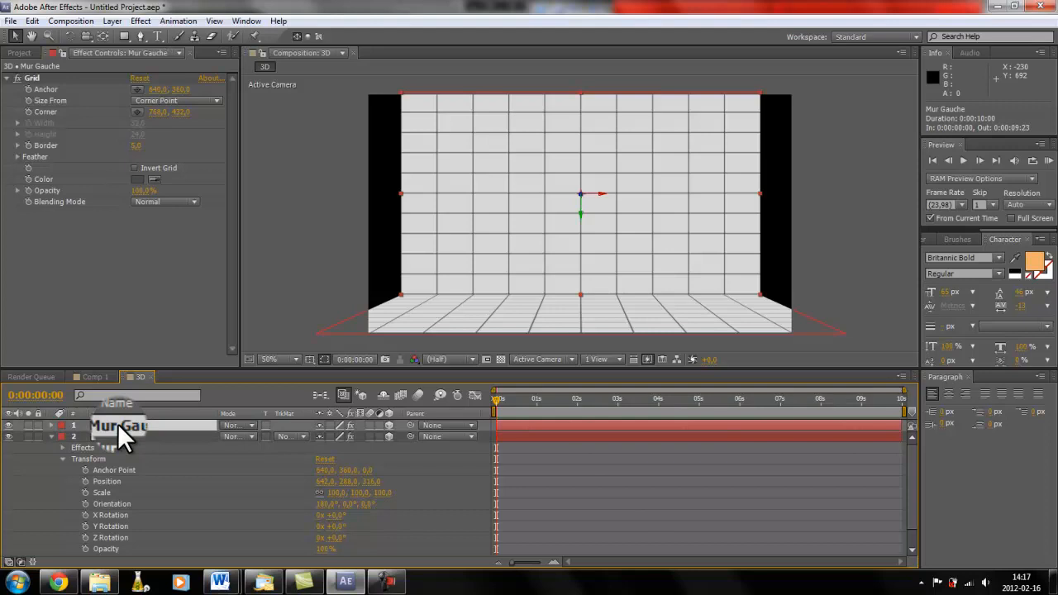
drag(264, 413, 264, 413)
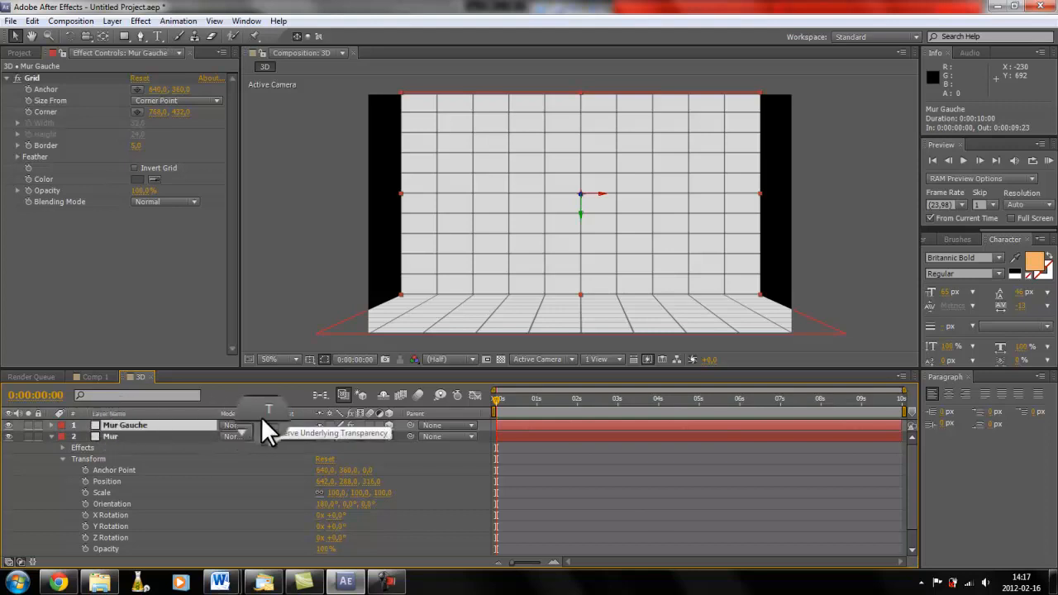
click(122, 435)
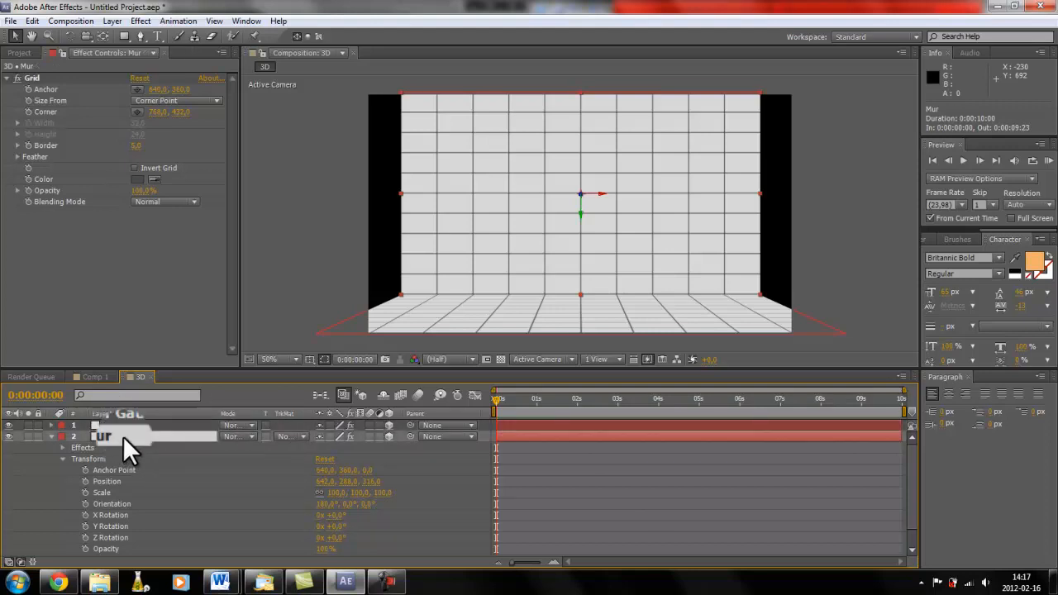
click(33, 22)
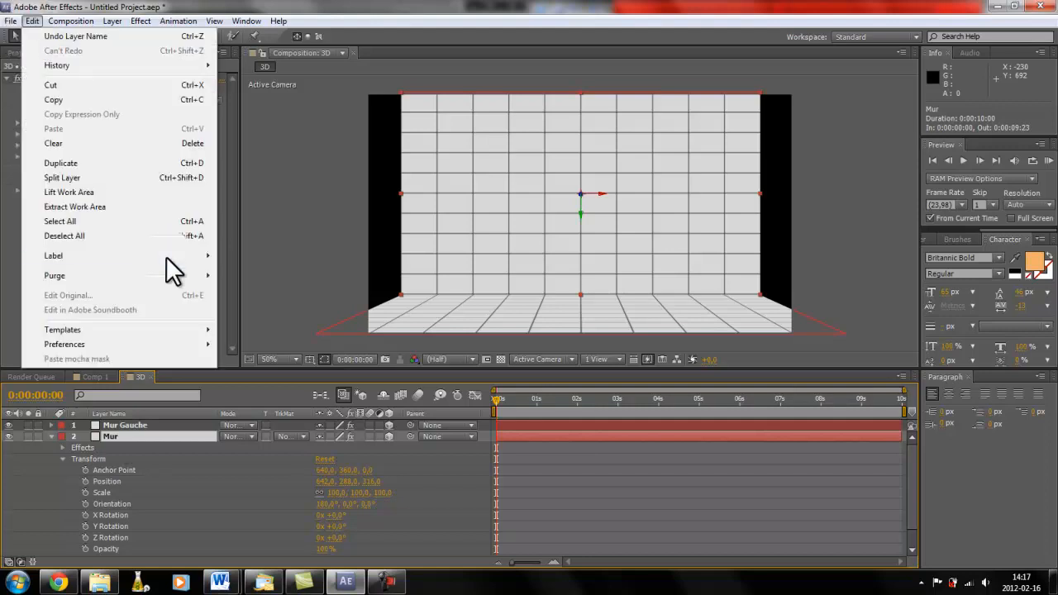
click(294, 264)
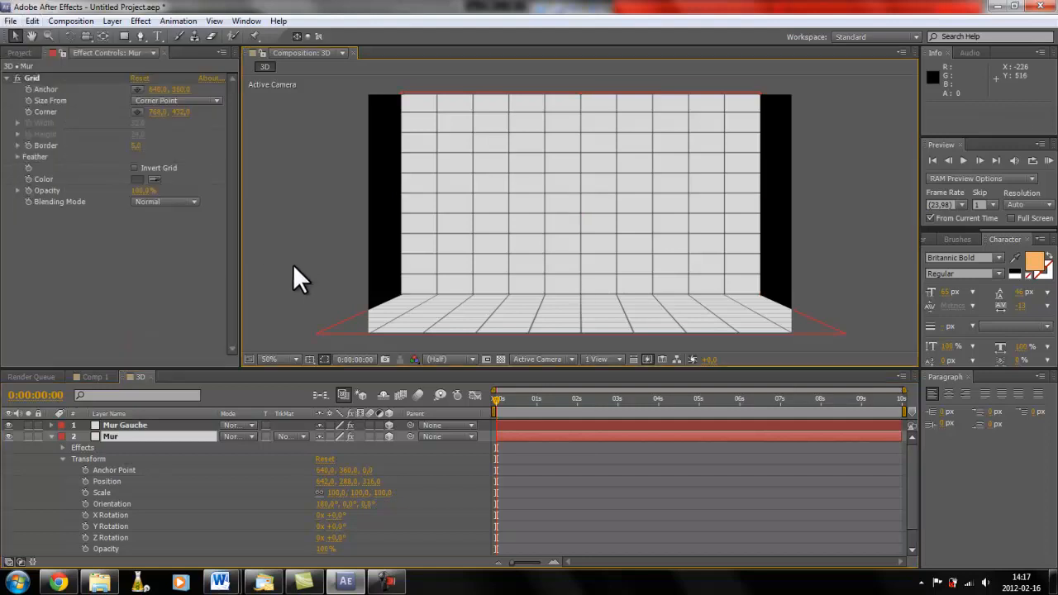
click(294, 264)
Step: Collapse the Mur layer's properties and expand the Transform properties of Mur Gauche
click(134, 425)
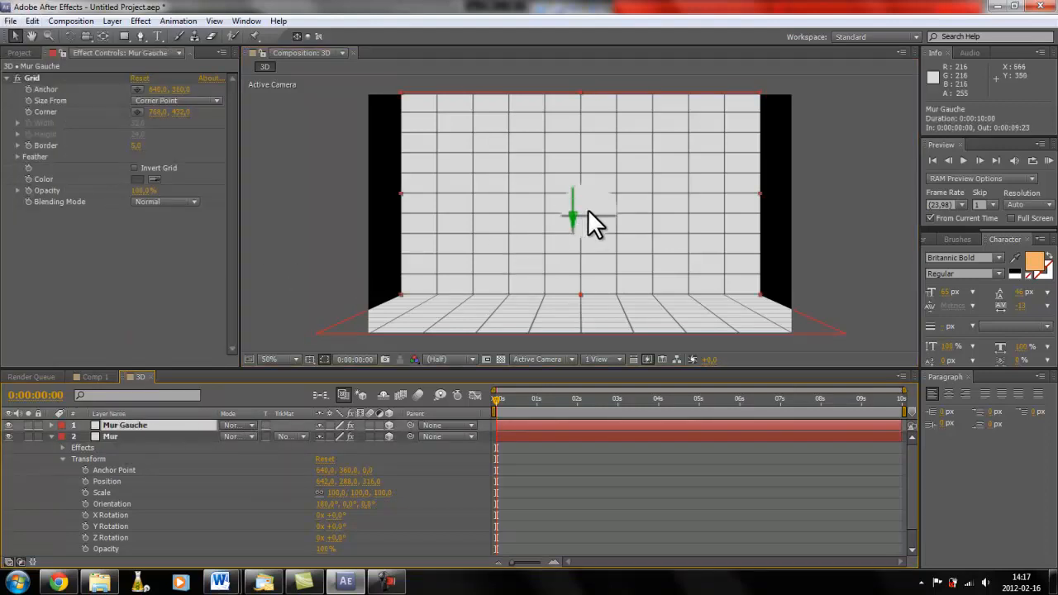
click(50, 435)
click(50, 425)
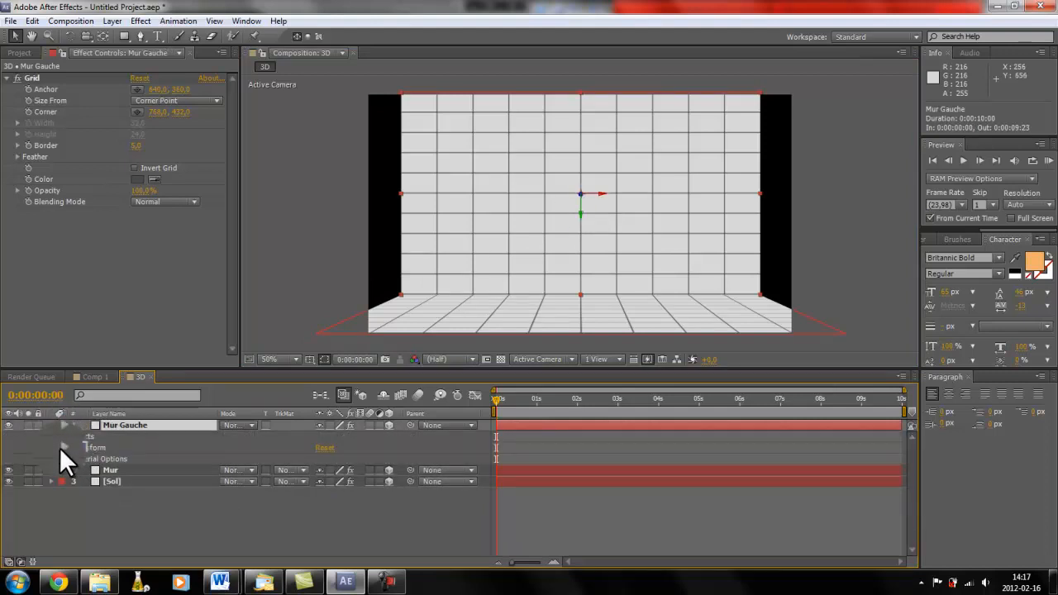
click(59, 448)
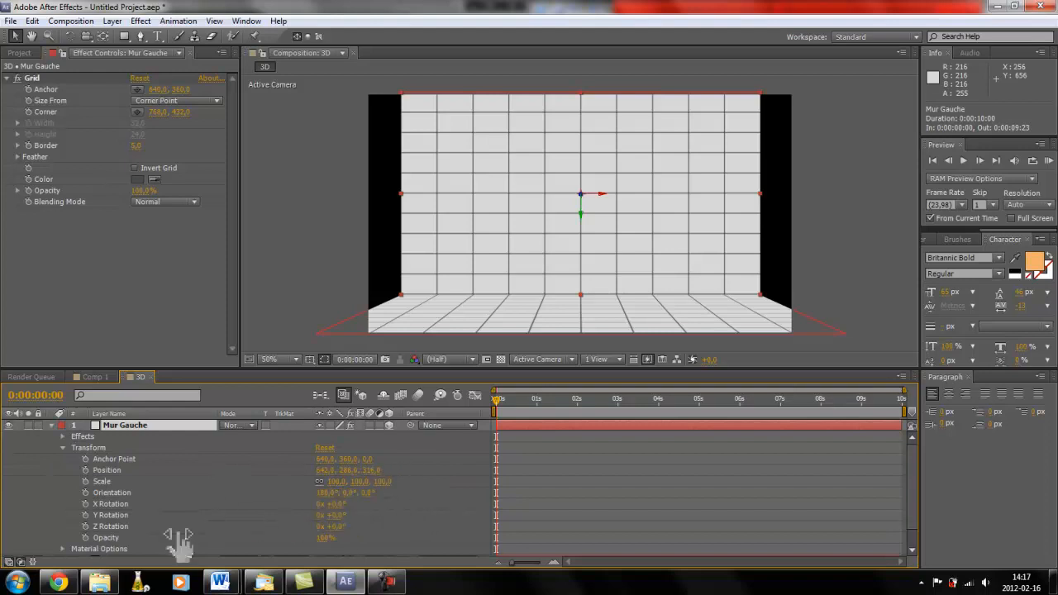
Step: Try placing Mur Gauche as the left wall with a Y Rotation of 90° and a position of about 12, 288, 316
click(324, 515)
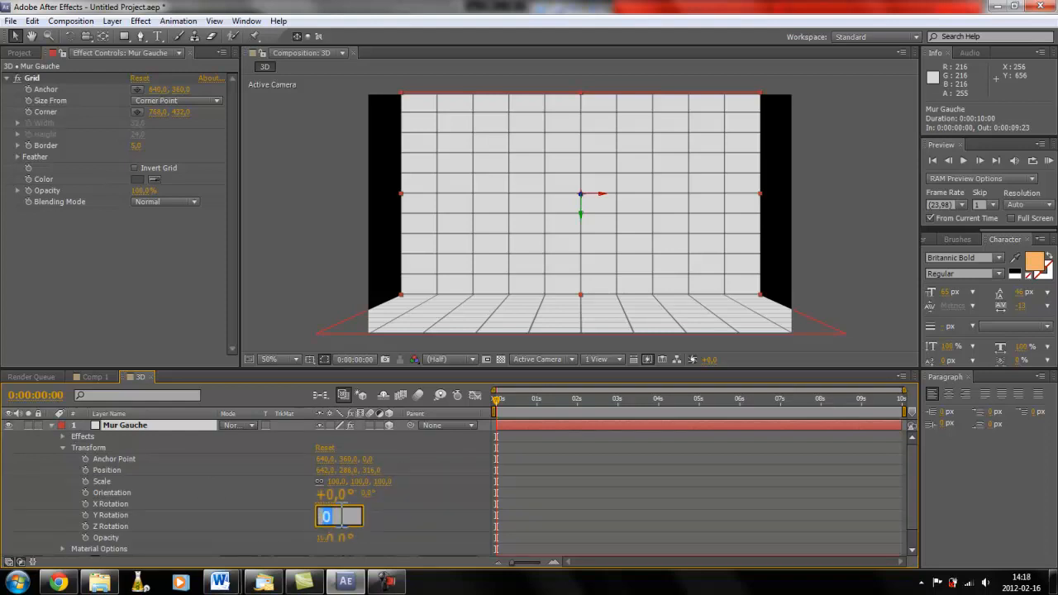
text(90)
key(Return)
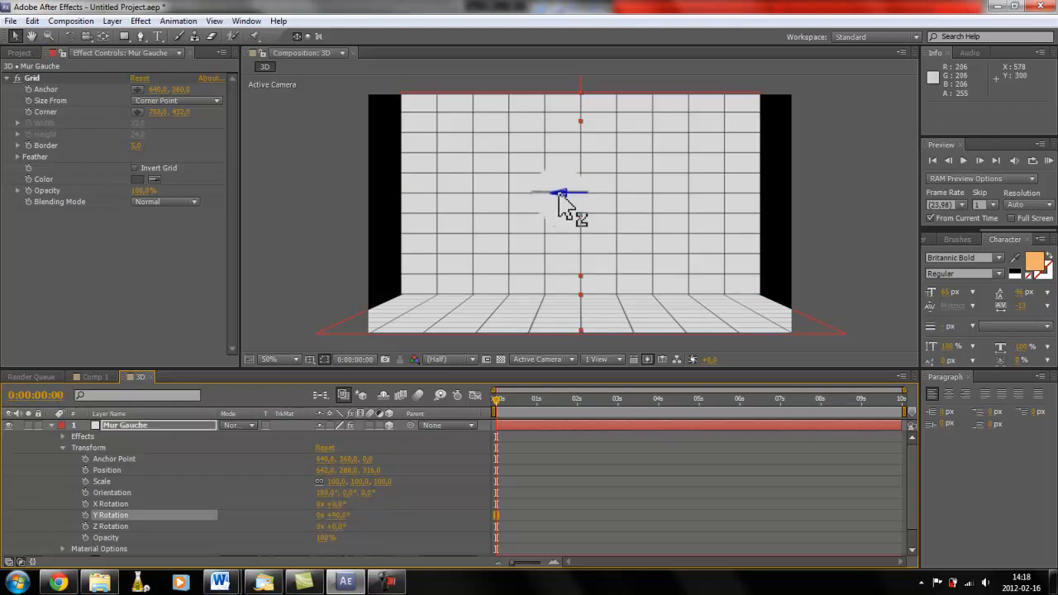
drag(559, 193, 351, 205)
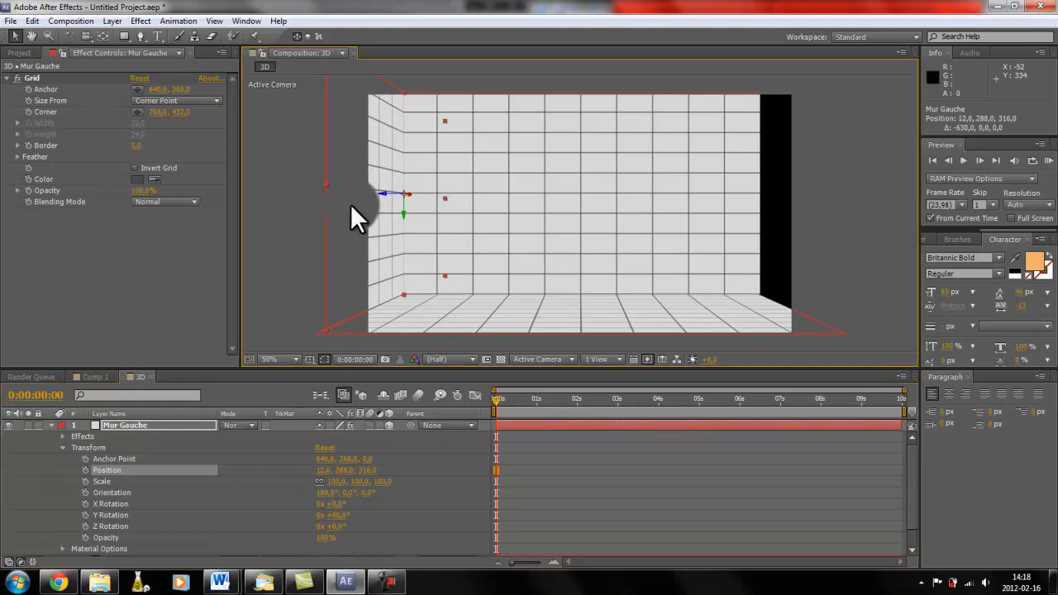
scroll(351, 205, down, 1)
scroll(351, 205, up, 1)
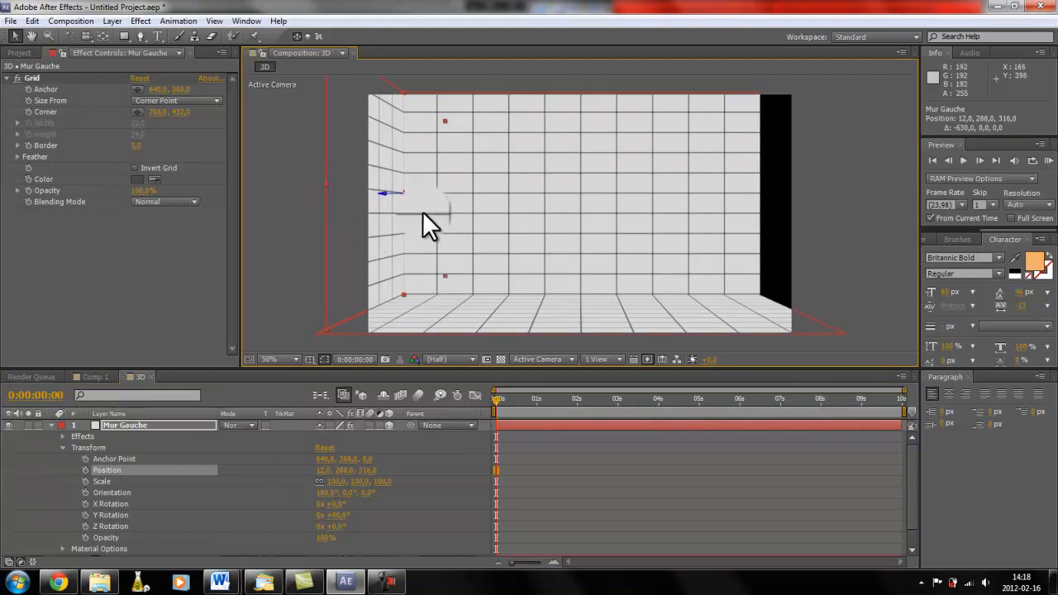
Step: Undo the move and the Y Rotation of the Mur Gauche layer
key(ctrl+z)
key(ctrl+z)
key(ctrl+z)
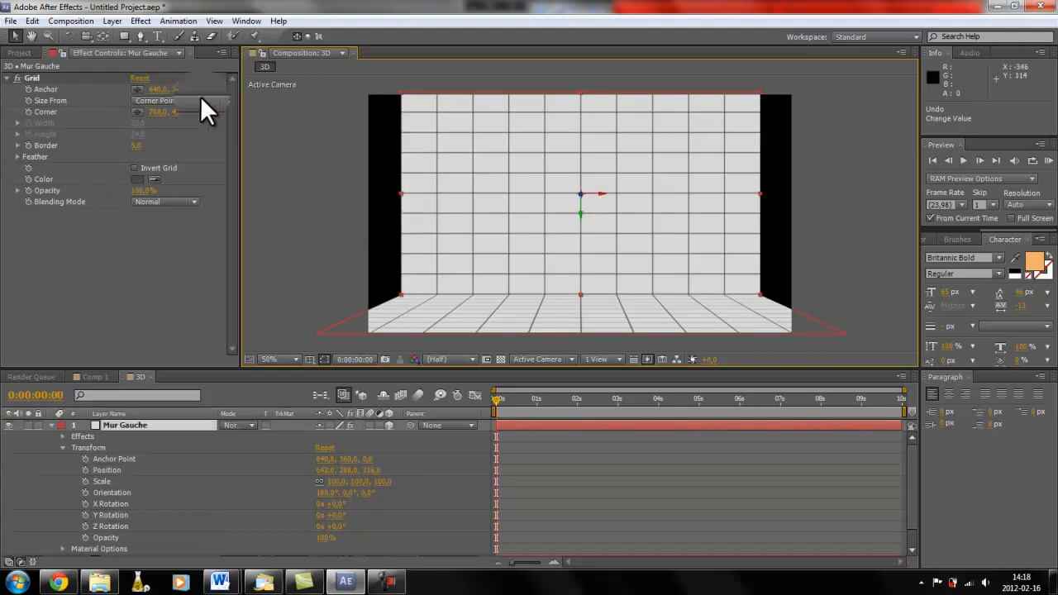
Step: Move Mur Gauche's anchor point to the wall's left edge with the Pan Behind tool, at about 1.7, 360, 0, and return to the Selection tool
click(100, 35)
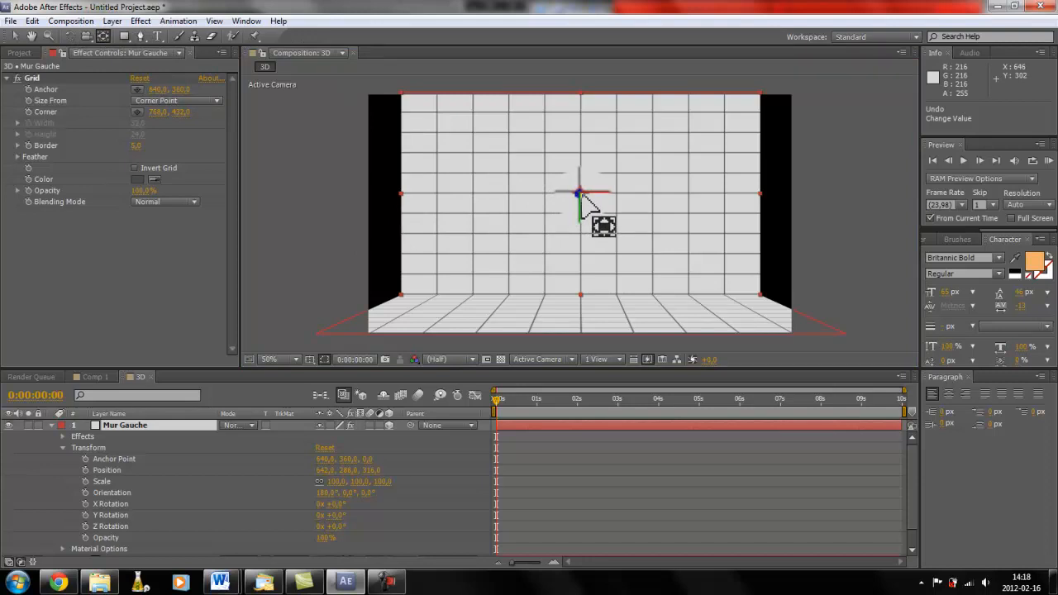
drag(582, 195, 416, 225)
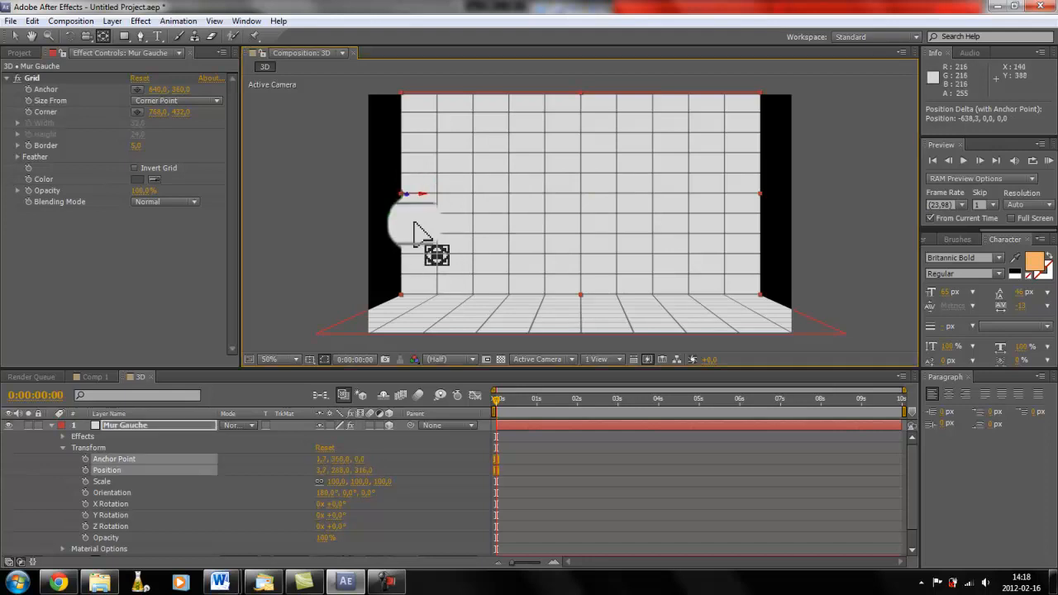
key(v)
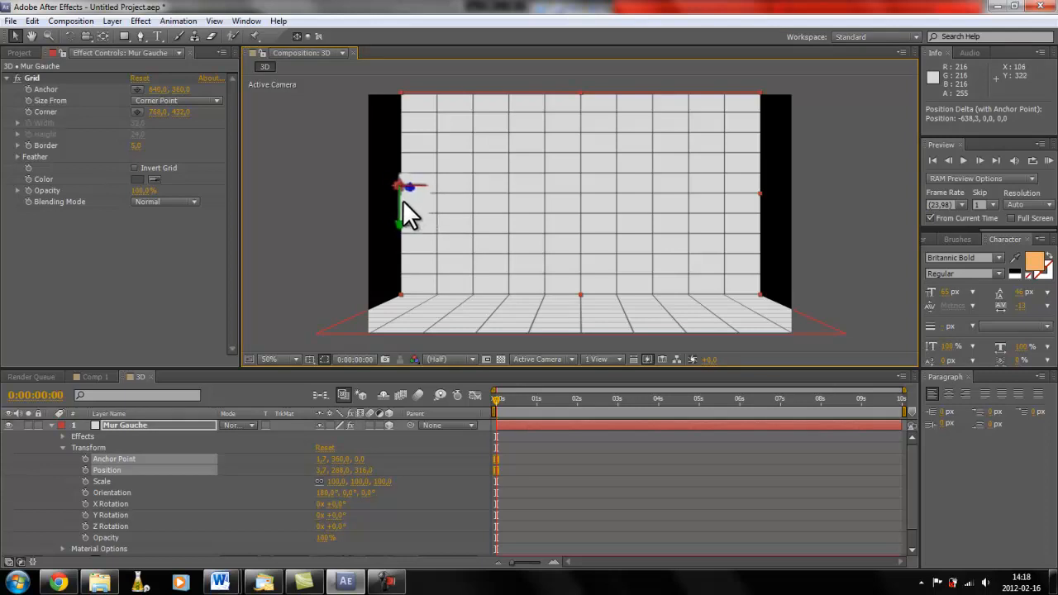
Step: Turn Mur Gauche about its left edge with the Rotation tool and set its Orientation to 0°, 270°, 180°
key(w)
drag(405, 206, 373, 221)
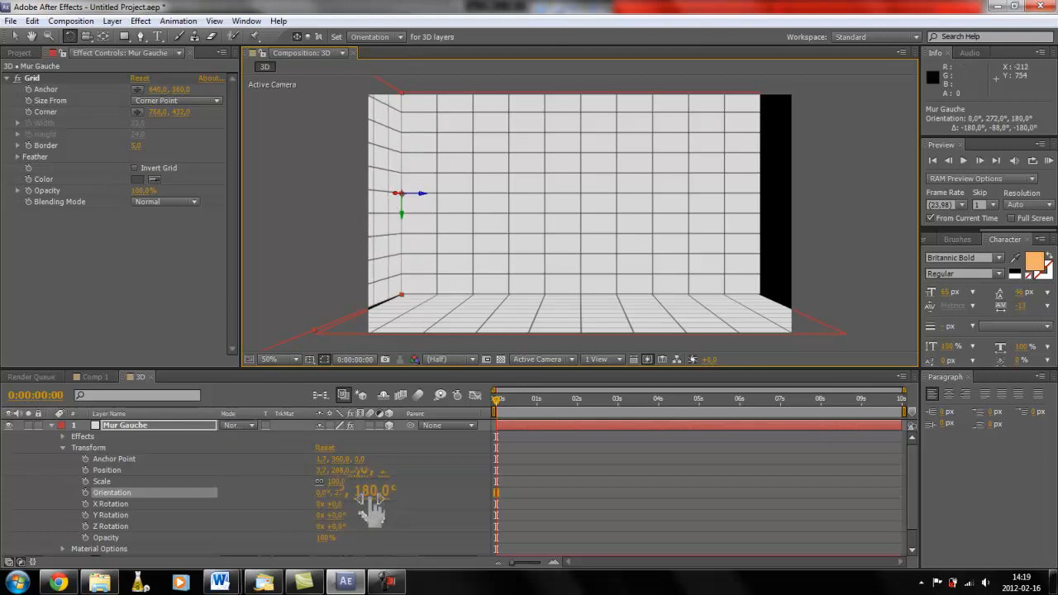
click(140, 424)
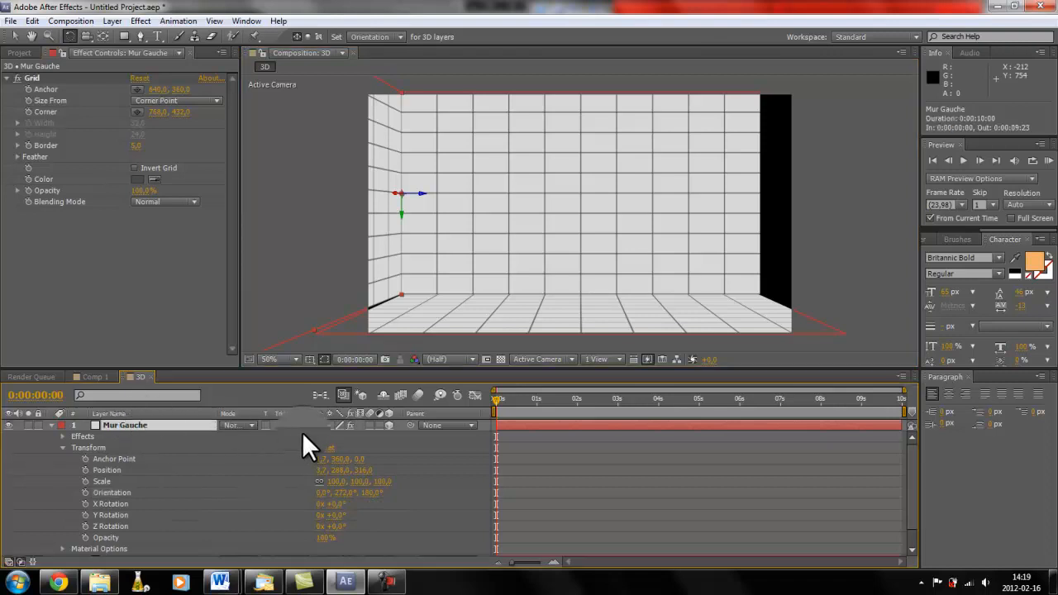
click(345, 497)
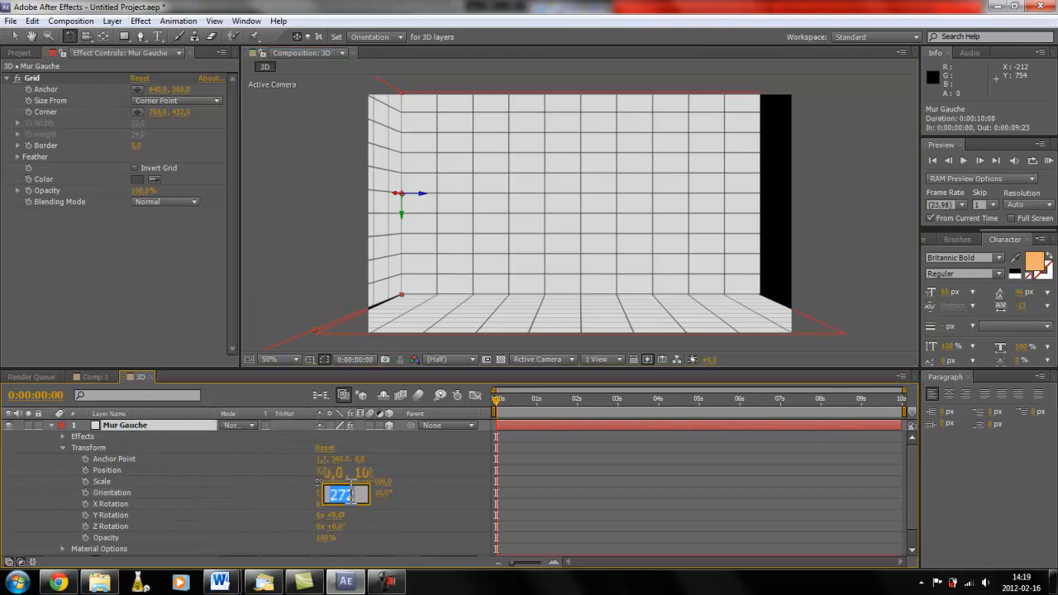
text(270)
key(Return)
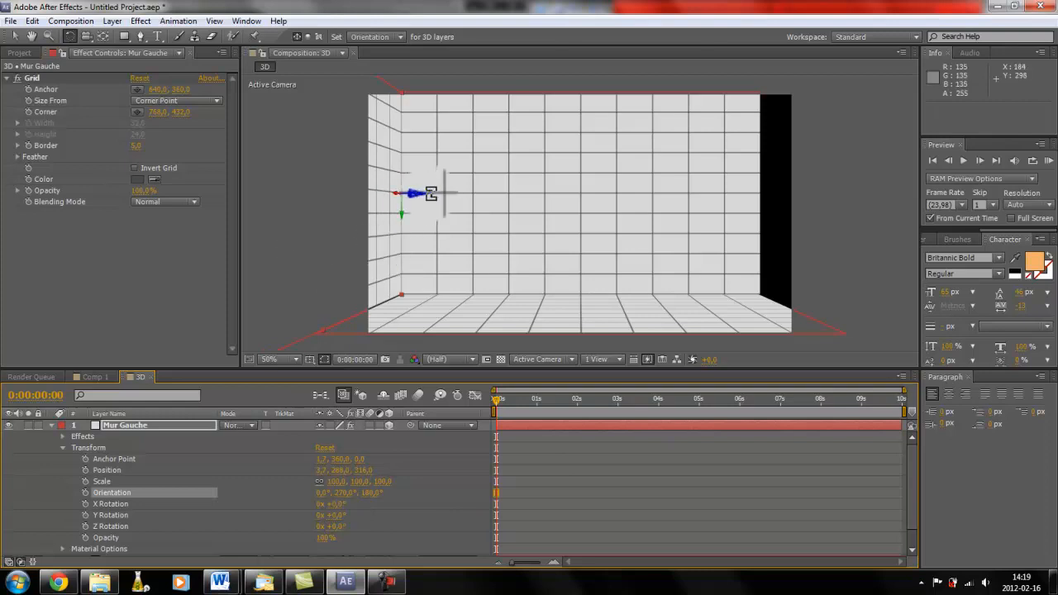
Step: Nudge Mur Gauche down with the Selection tool to position 3.7, 290, 316 and collapse its properties
key(v)
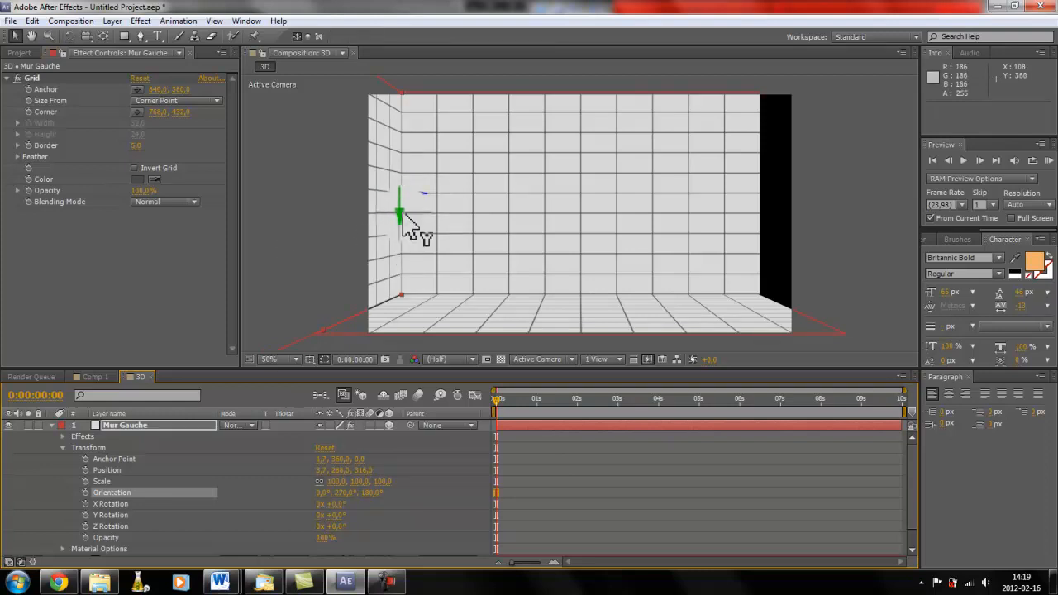
click(403, 222)
drag(402, 221, 403, 222)
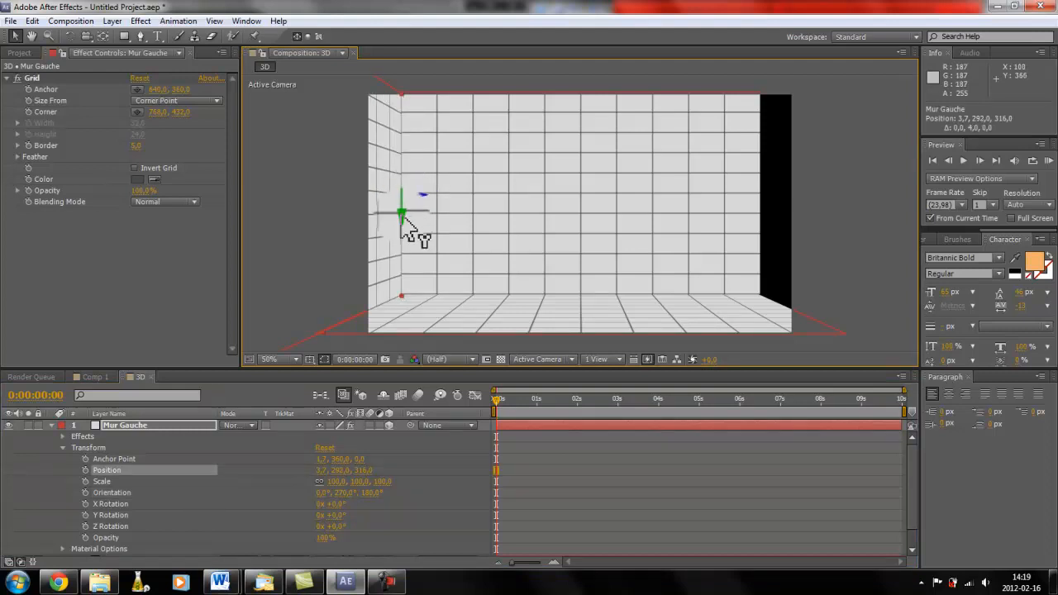
drag(413, 230, 410, 224)
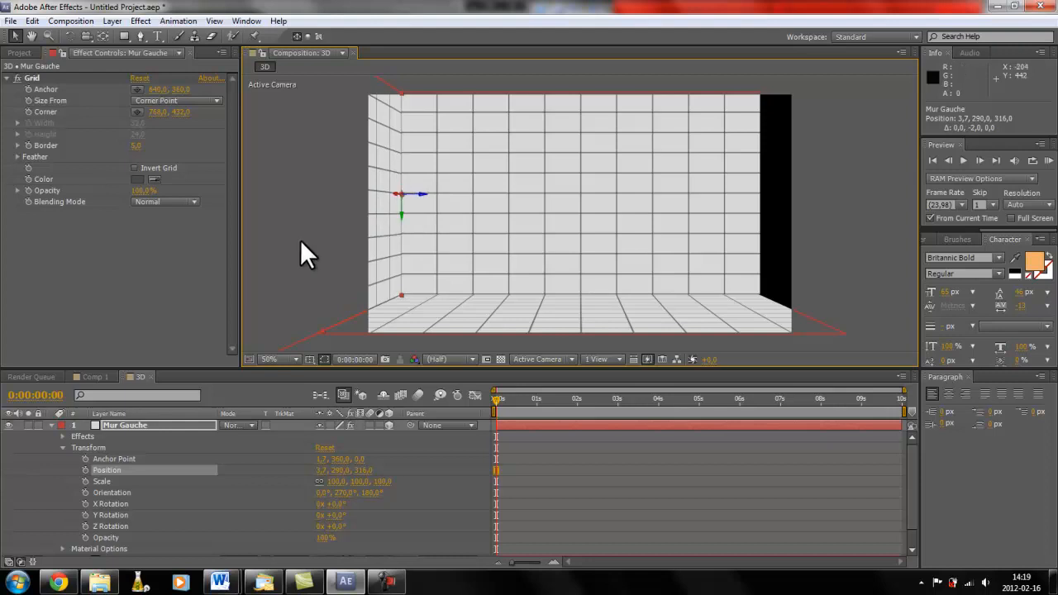
click(172, 308)
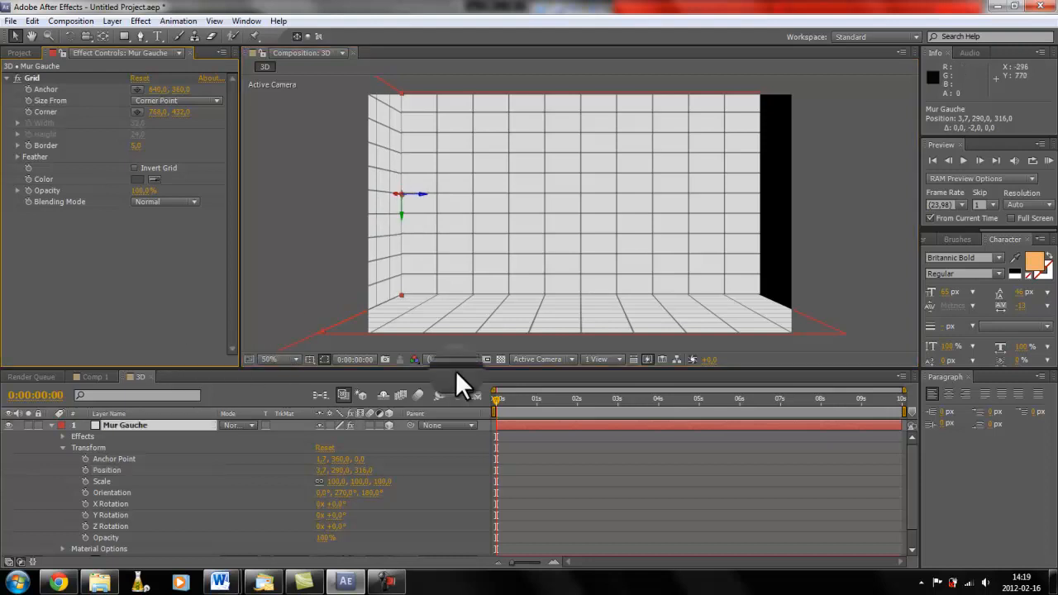
click(163, 424)
click(63, 447)
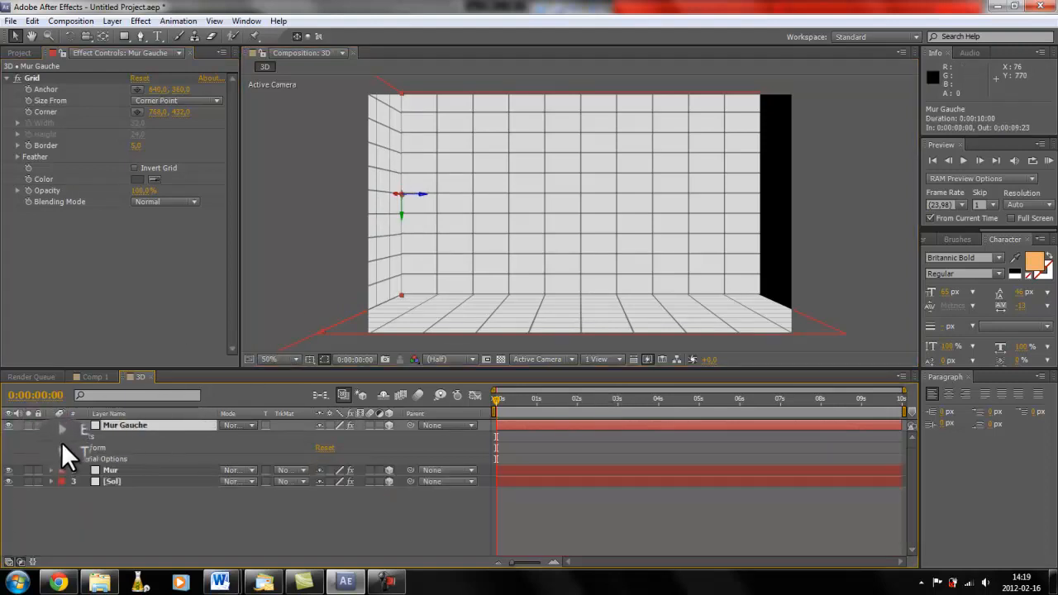
click(51, 425)
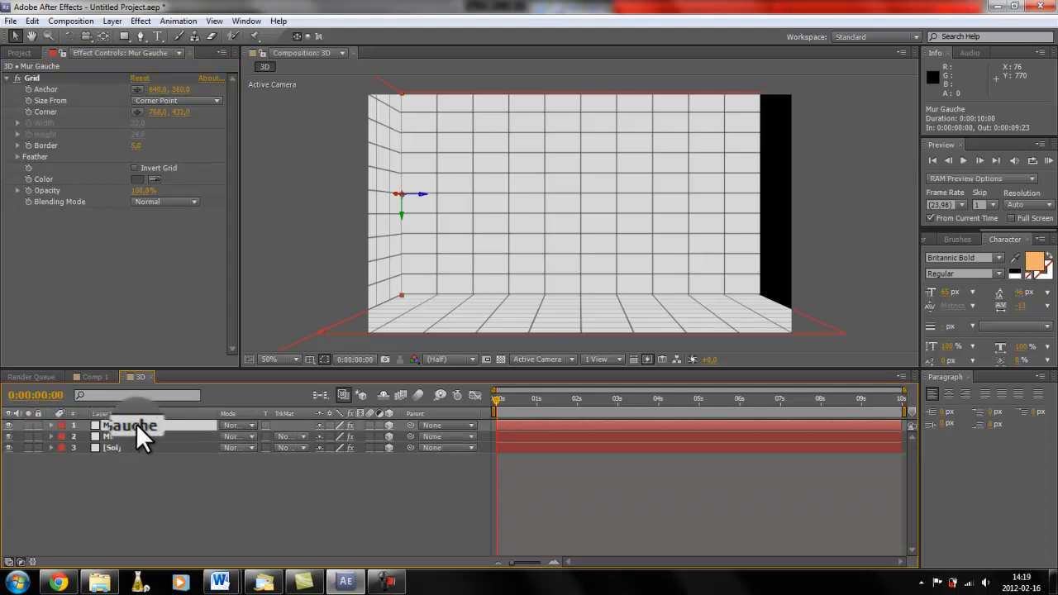
Step: Duplicate the Mur Gauche layer and rename the copy Mur Droite
key(ctrl+d)
key(Return)
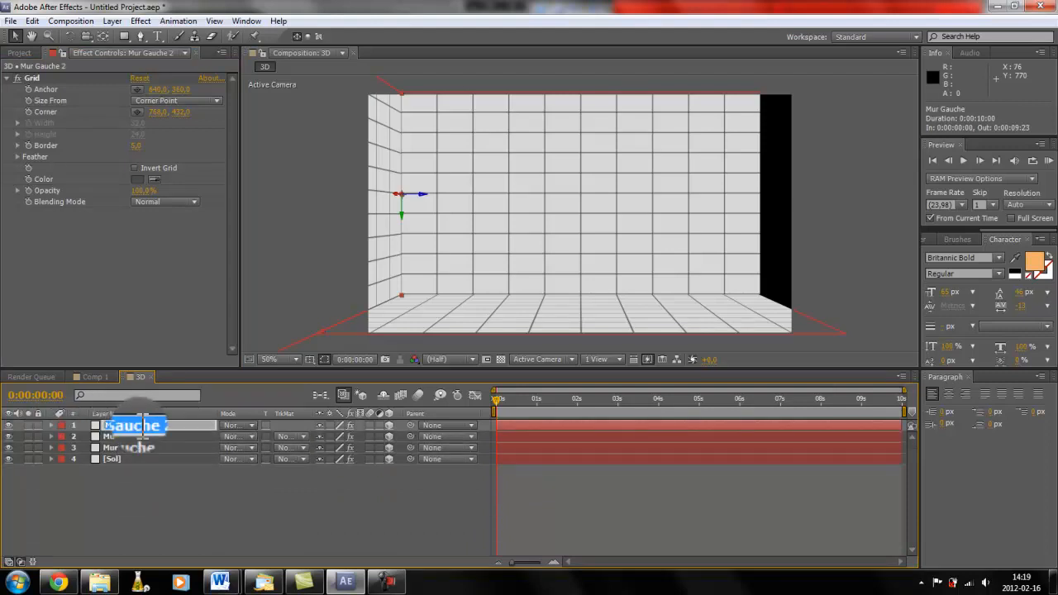
click(142, 425)
key(BackSpace)
key(BackSpace)
key(BackSpace)
key(BackSpace)
key(BackSpace)
key(BackSpace)
key(BackSpace)
key(BackSpace)
key(BackSpace)
key(BackSpace)
key(BackSpace)
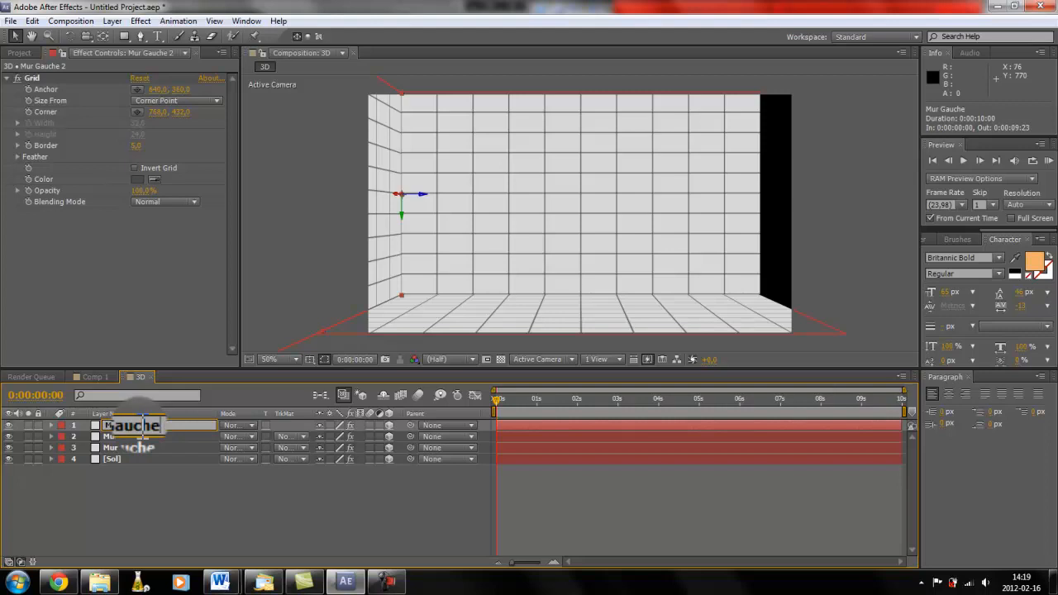
text(ur Droite)
click(156, 486)
click(137, 425)
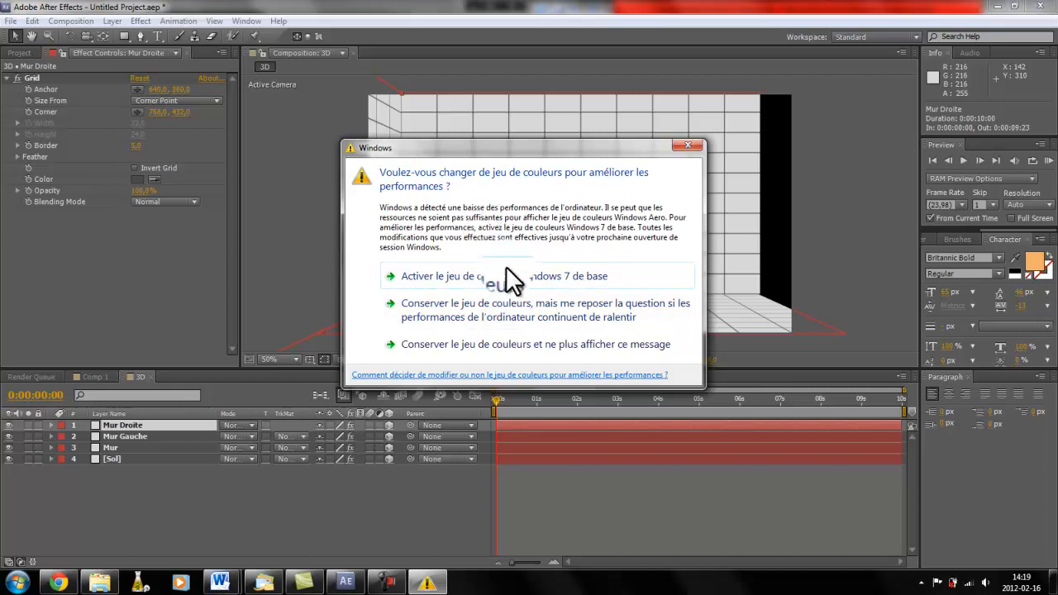
Step: Keep the Windows colour scheme with future reminders, and move Mur Droite along X to the back wall's right edge, at about 1281.7, 290, 316
click(509, 314)
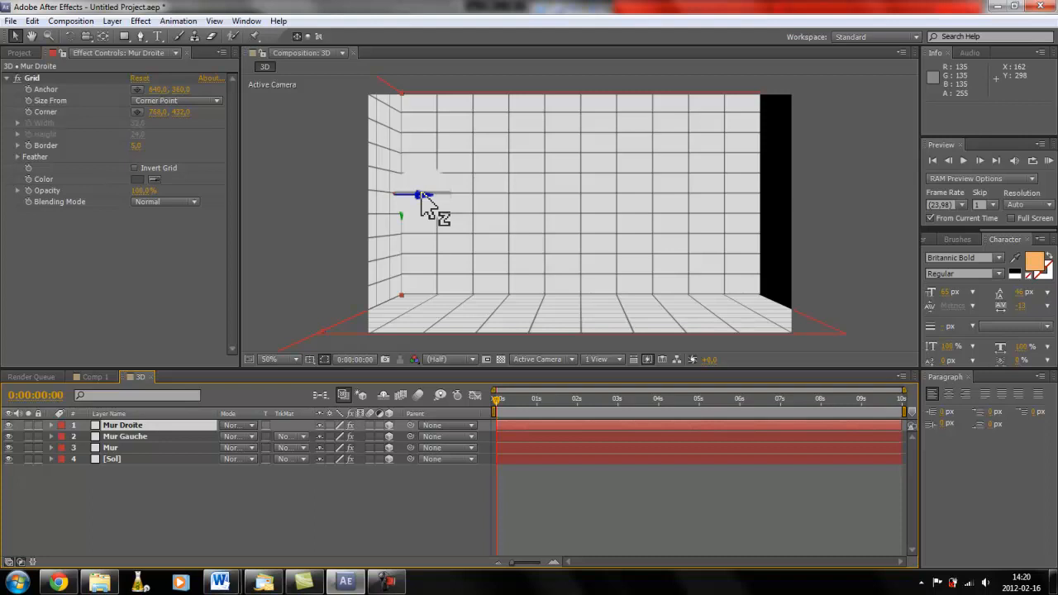
drag(422, 196, 685, 191)
drag(702, 178, 842, 177)
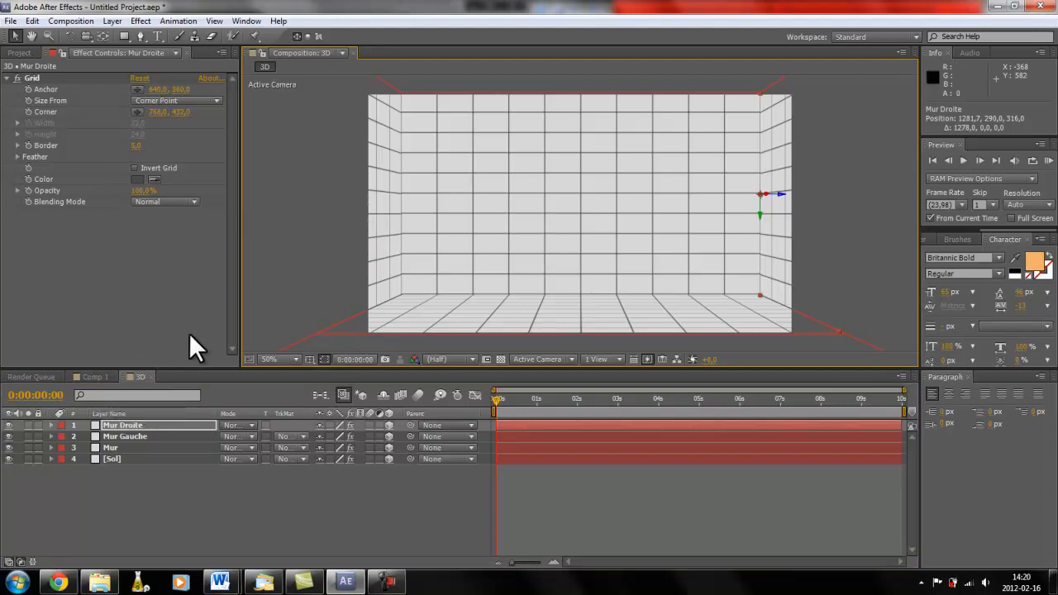
click(116, 424)
Step: Duplicate the Sol layer and rename the copy Plafond
click(114, 458)
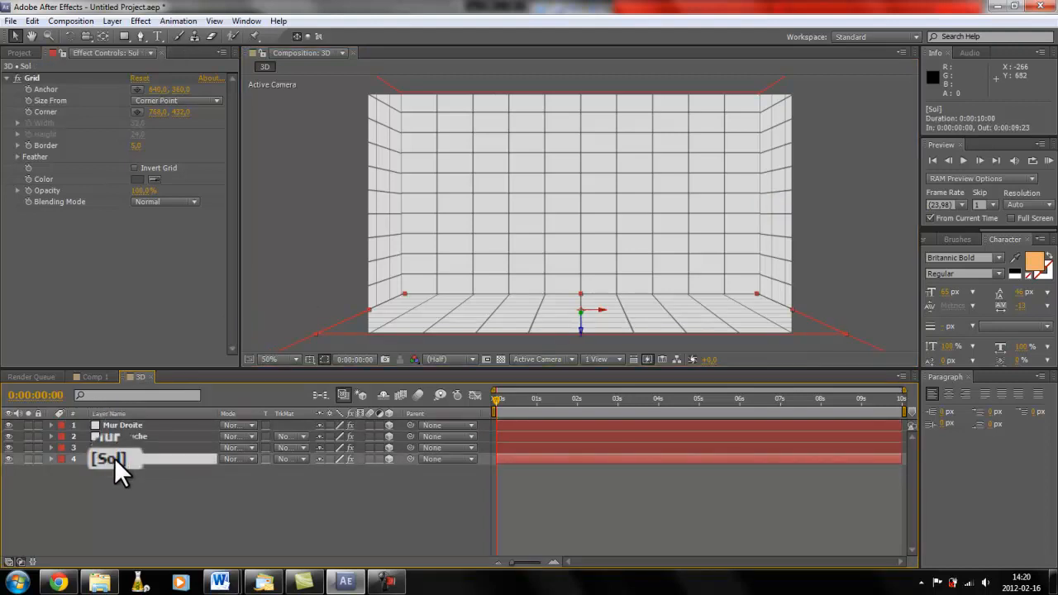
key(ctrl+d)
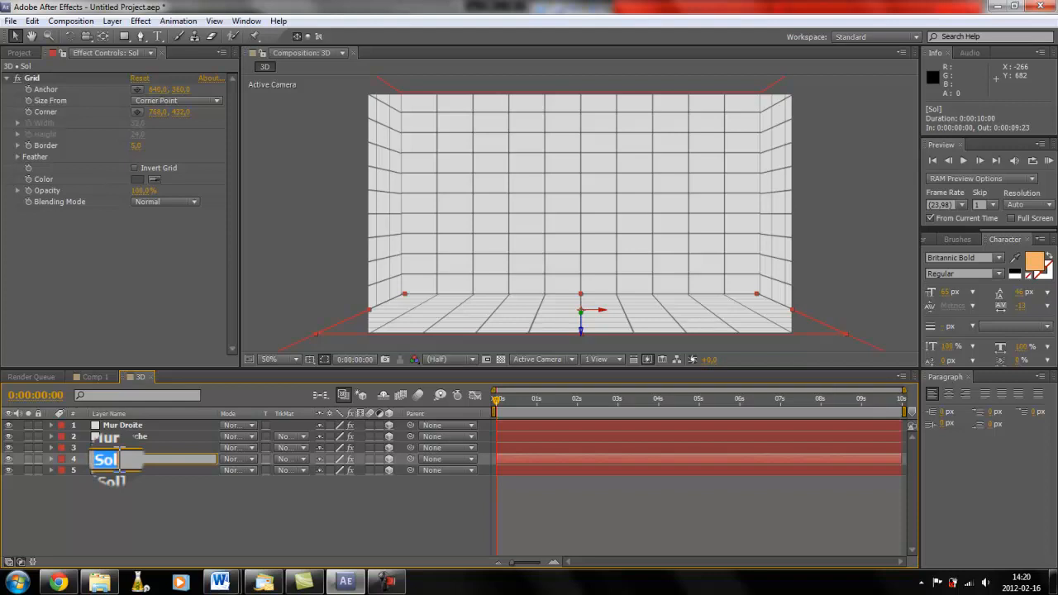
text(Plafond)
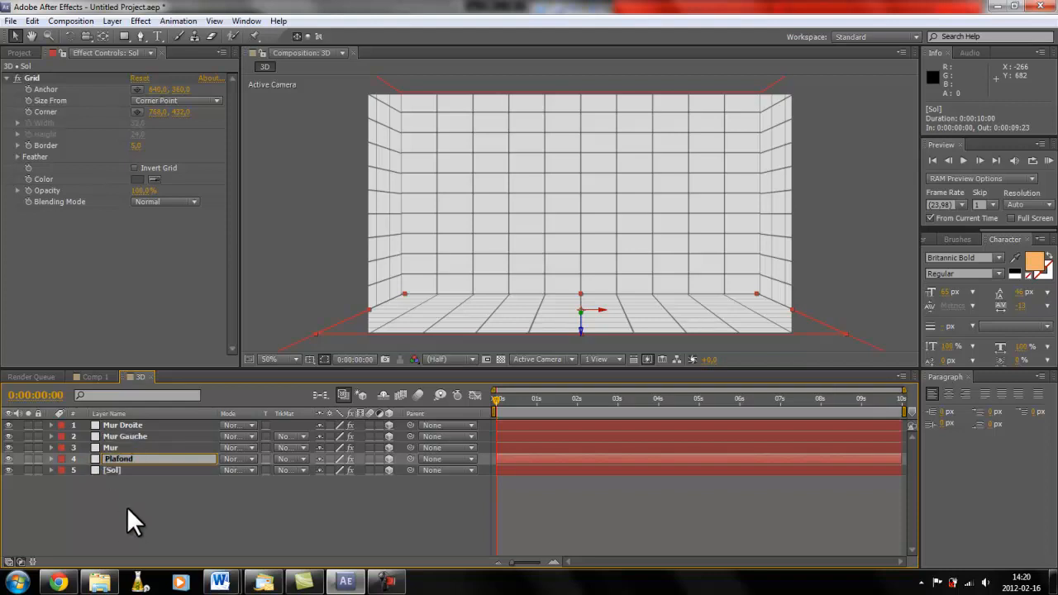
click(128, 510)
Step: Raise the Plafond layer to the top of the walls as the ceiling and set its Y position to -70
click(119, 459)
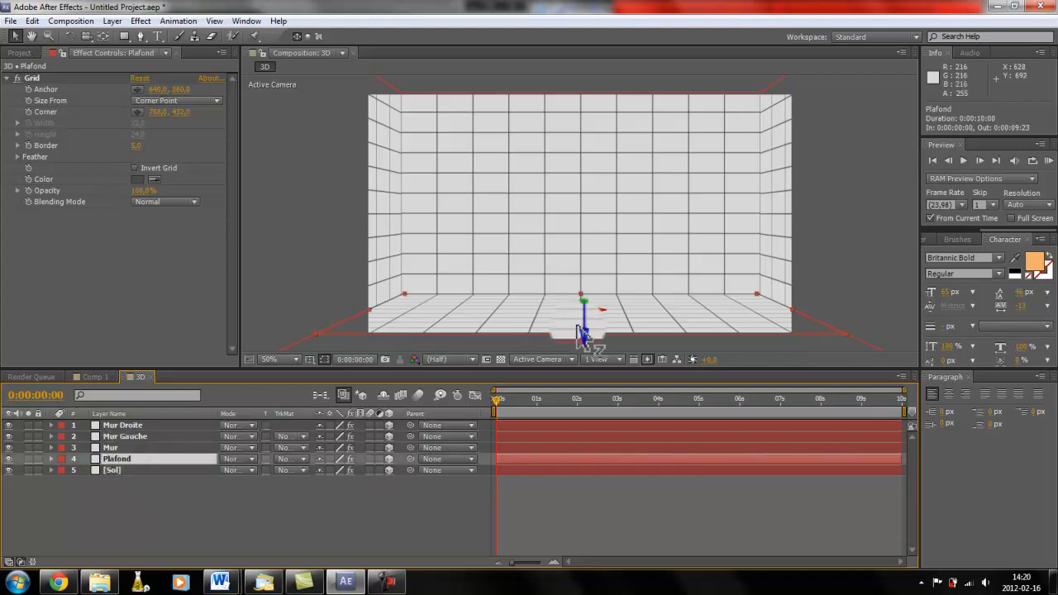
drag(577, 327, 558, 98)
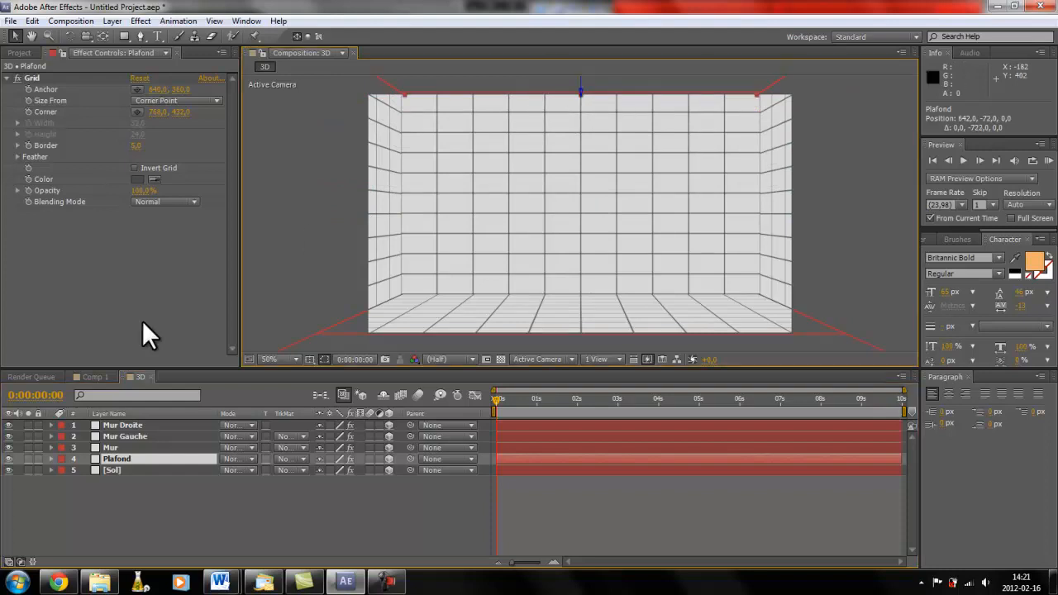
key(Return)
click(51, 458)
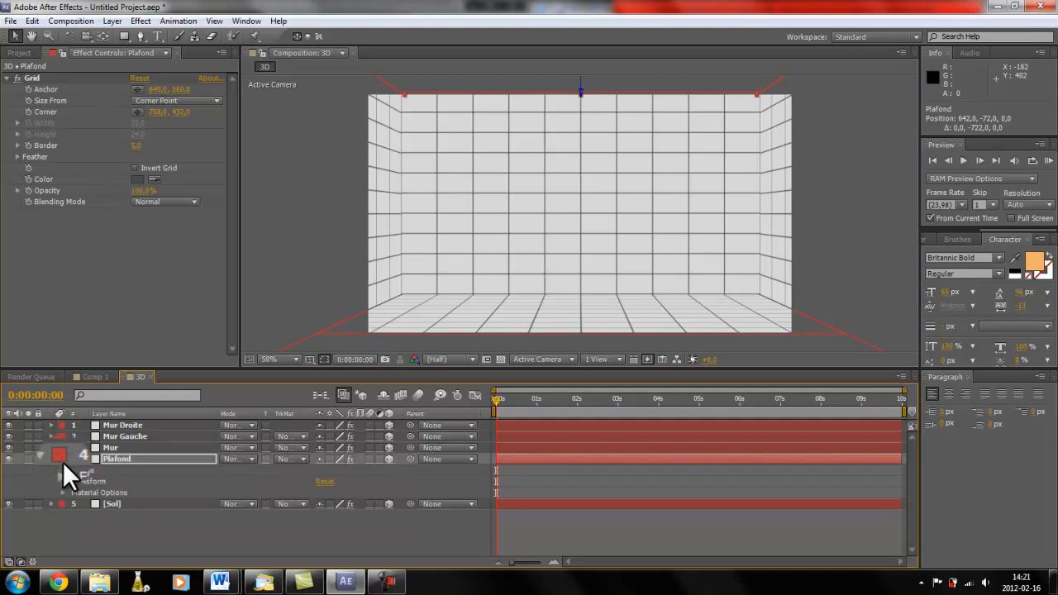
click(60, 480)
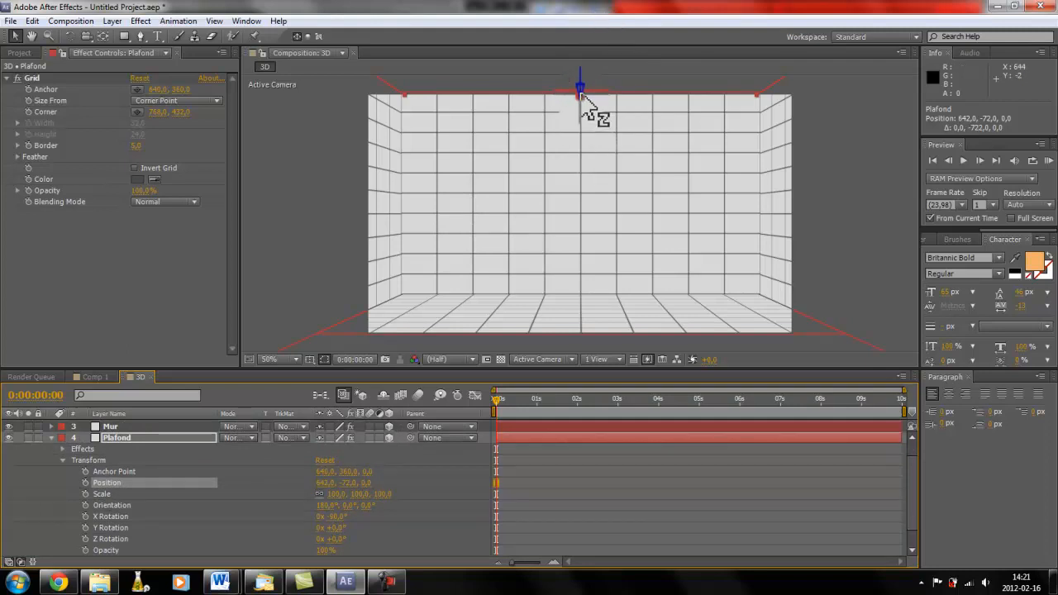
click(350, 484)
text(-70)
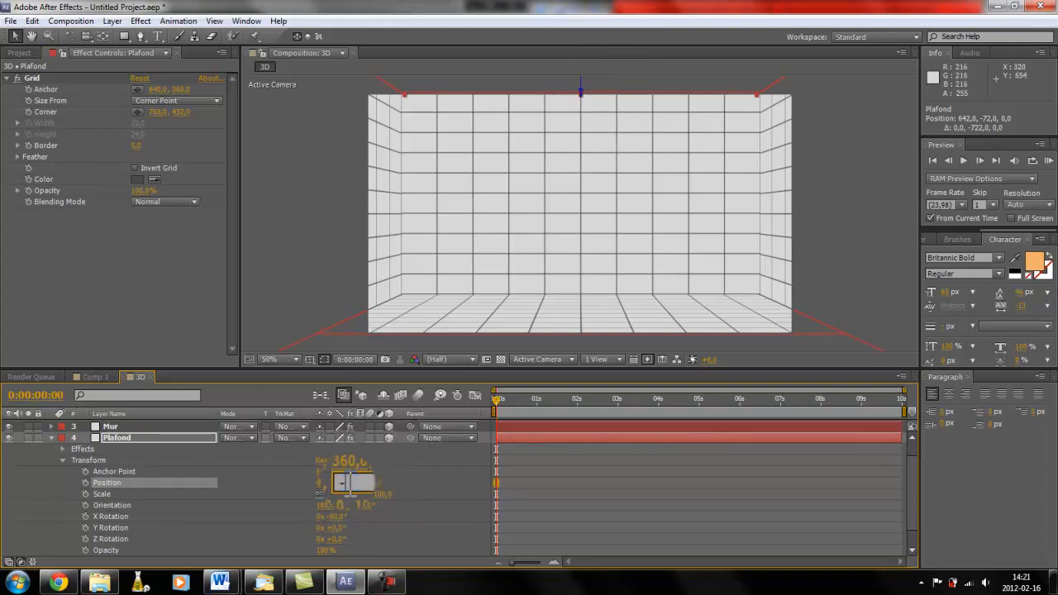
key(Return)
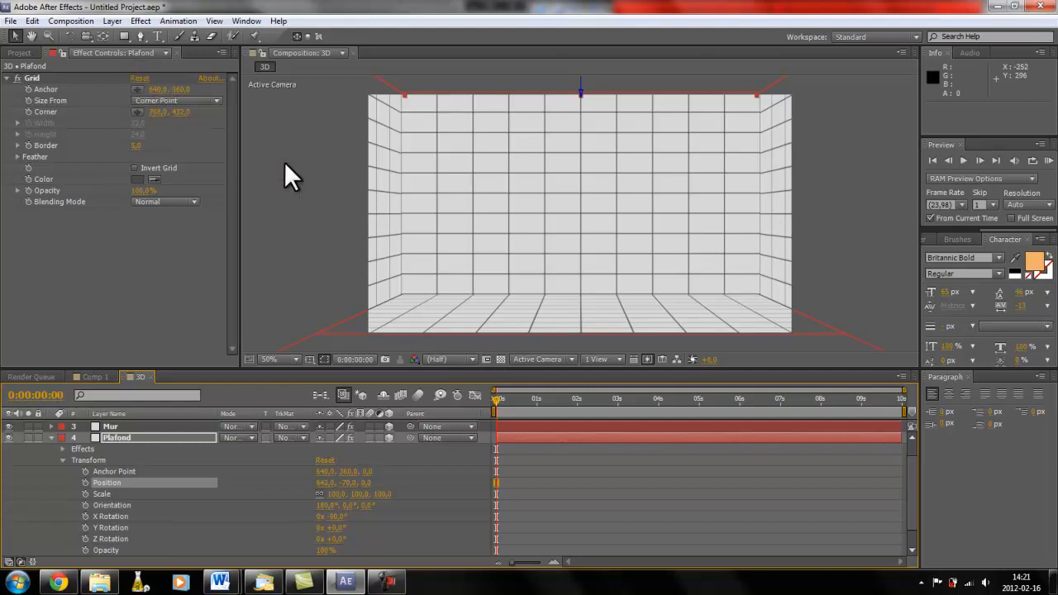
Step: Add a two-node camera named Camera 1 with the 35mm preset
click(115, 22)
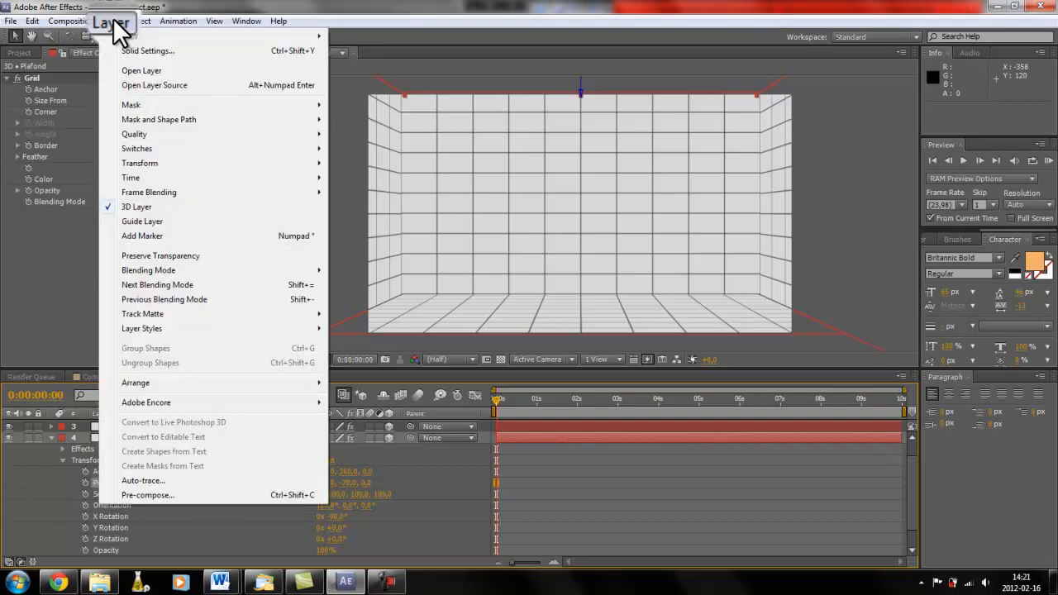
mouse_move(117, 36)
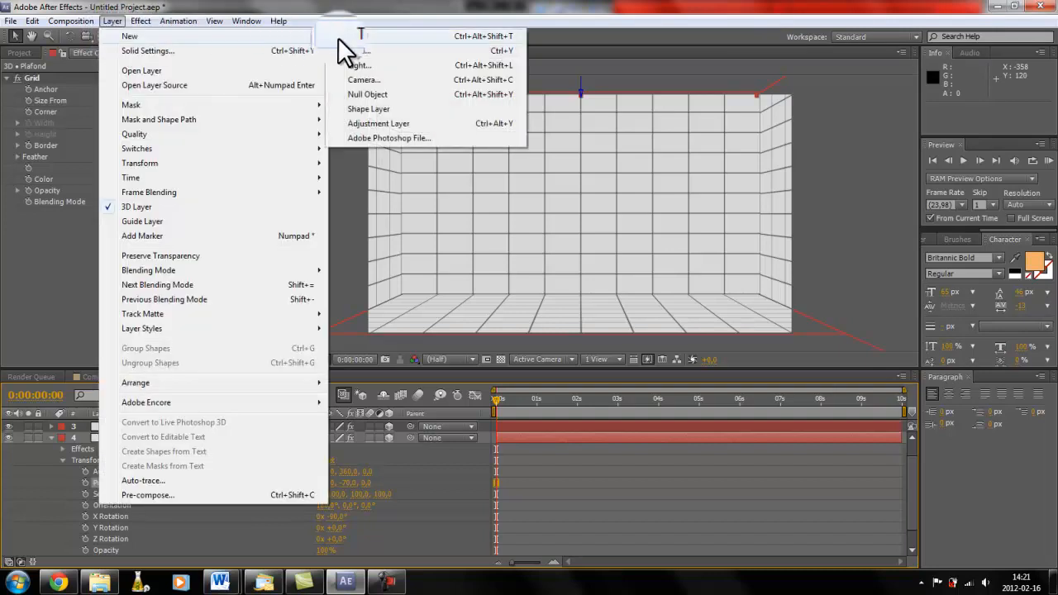
click(352, 81)
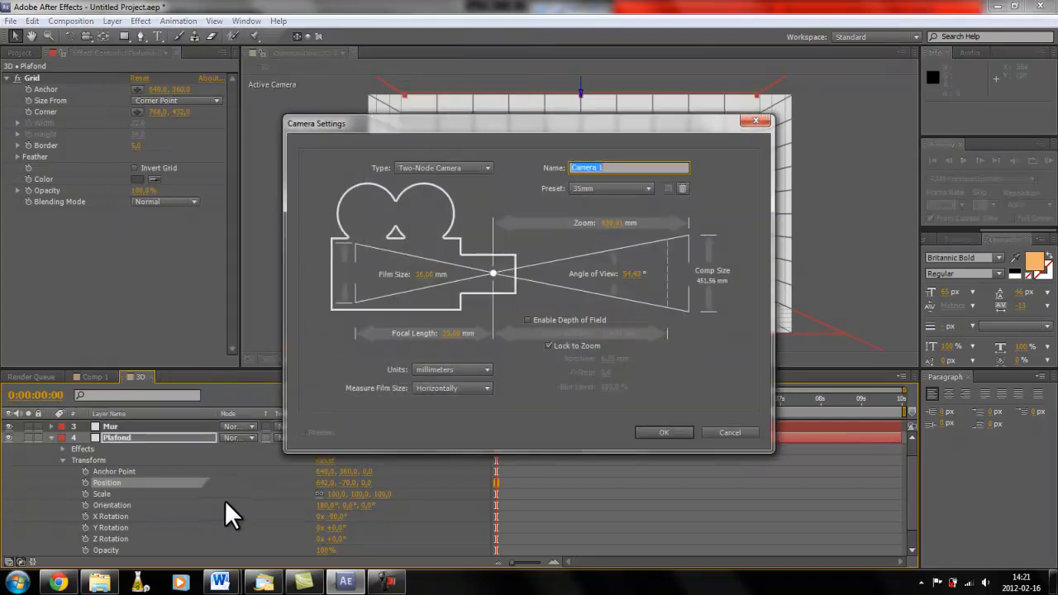
click(618, 189)
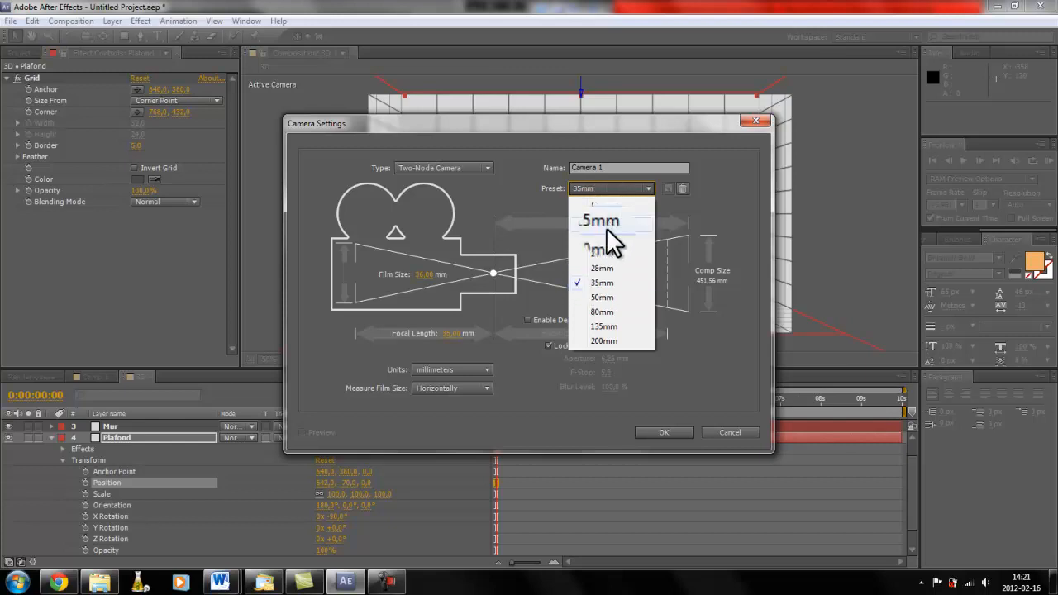
click(607, 284)
click(671, 431)
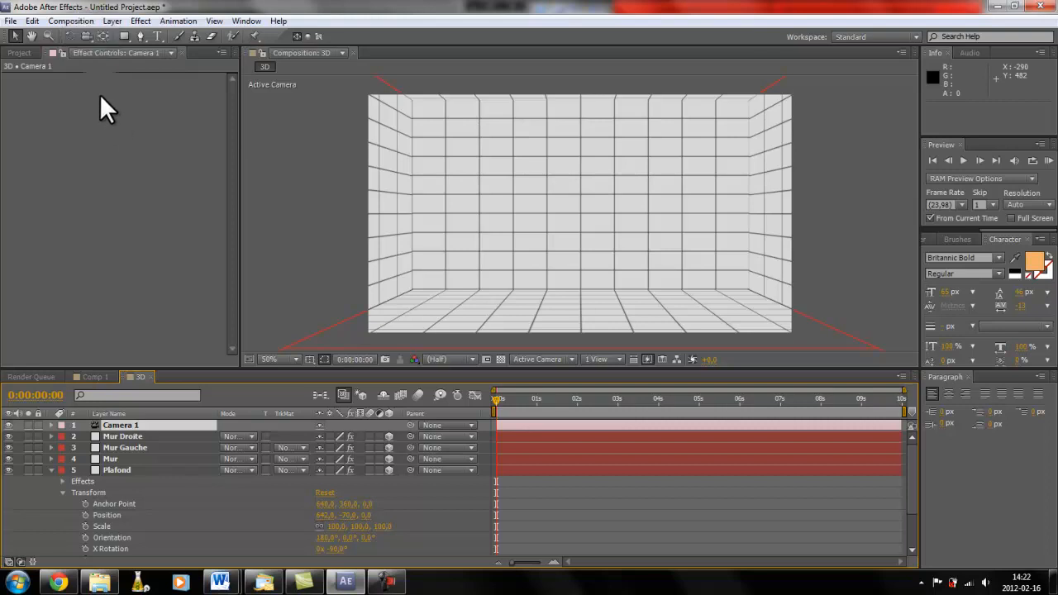
Step: Orbit, track and pull back Camera 1 with the camera tools to view the room from outside, at about -101.7, -713.8, -2767.8
click(89, 36)
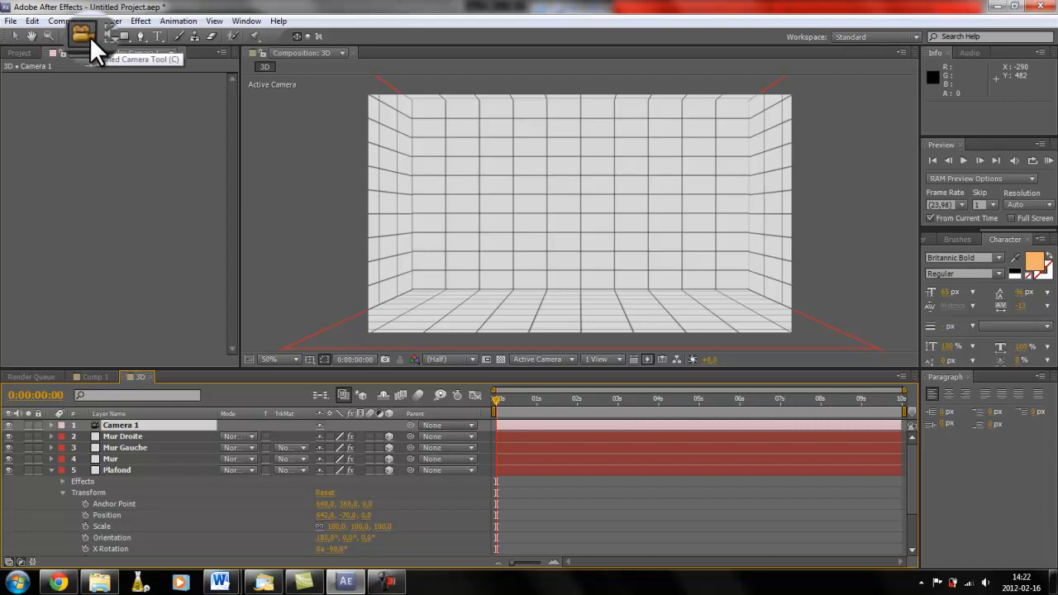
click(86, 35)
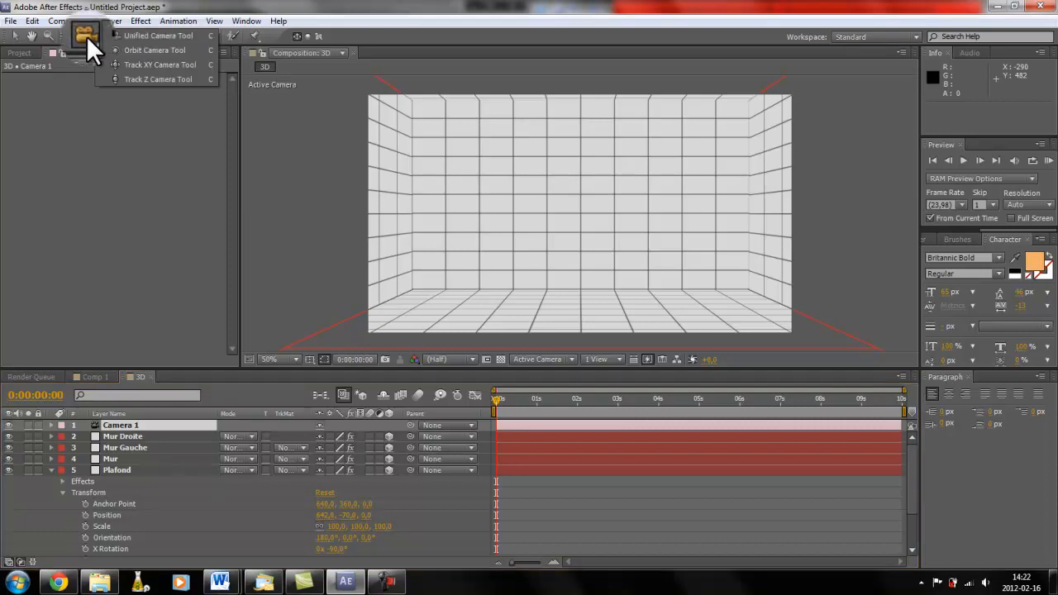
click(142, 38)
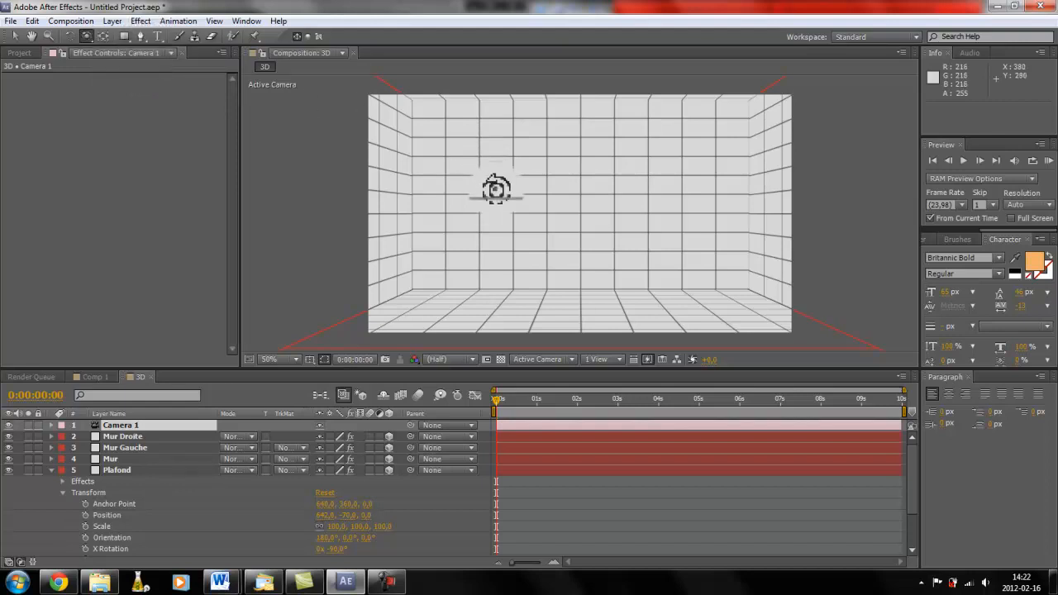
drag(494, 196, 529, 213)
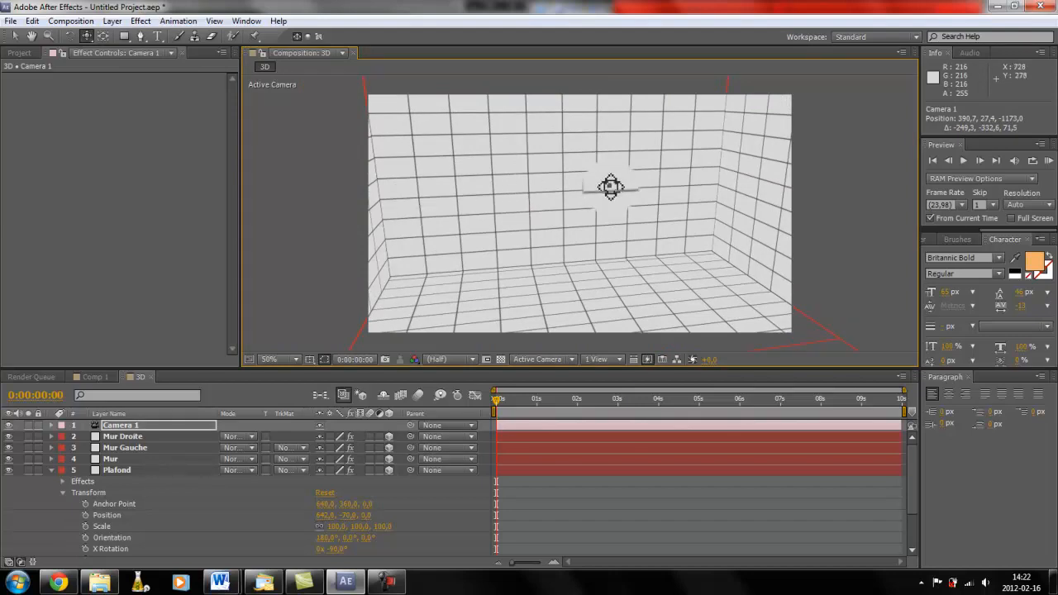
drag(610, 187, 659, 276)
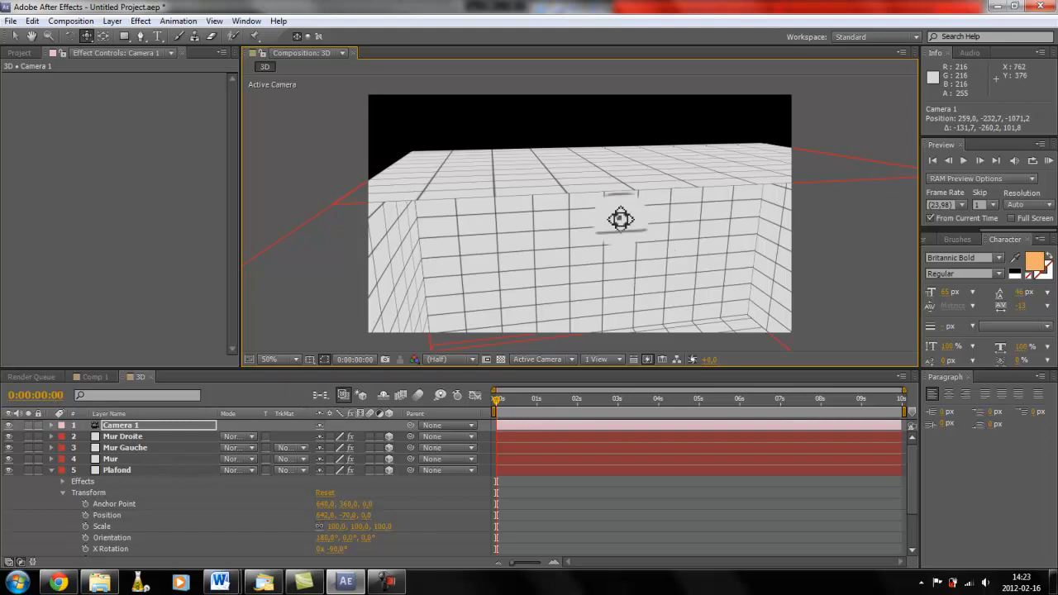
drag(626, 252, 628, 558)
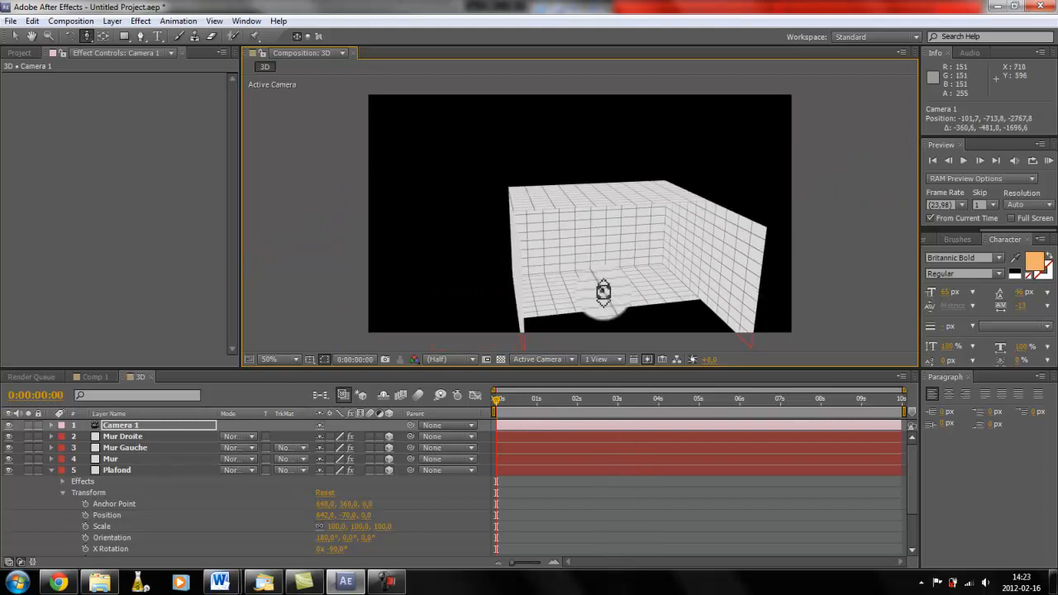
Step: Reposition Camera 1 to about -187.3, -869.7, -2725.6 to view the room from slightly higher outside
drag(637, 262, 366, 272)
key(c)
key(v)
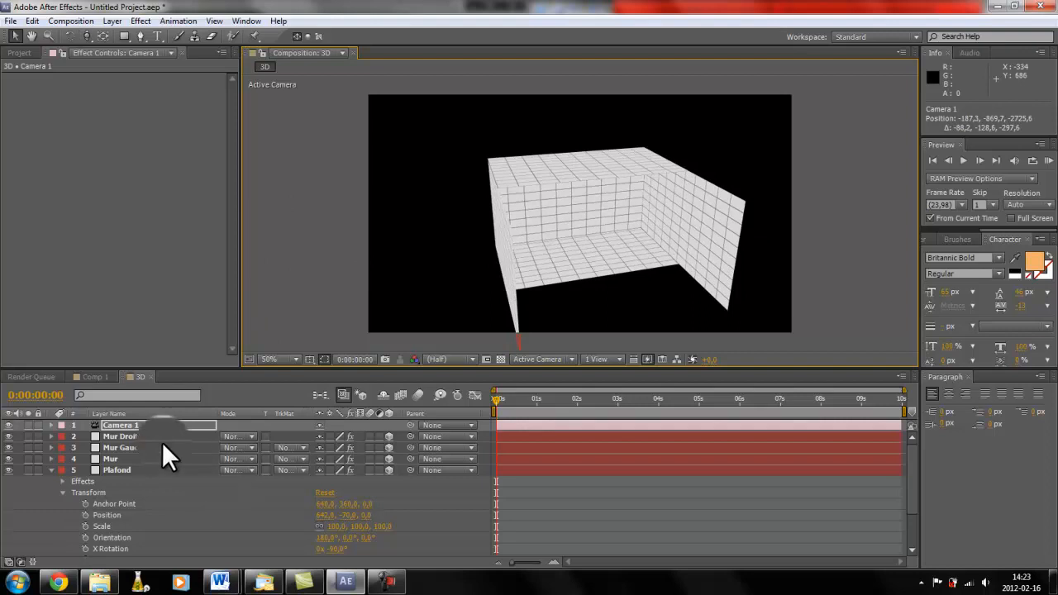
Step: Shorten the Mur Gauche layer to match the floor's depth and set its X scale to 50%
click(136, 445)
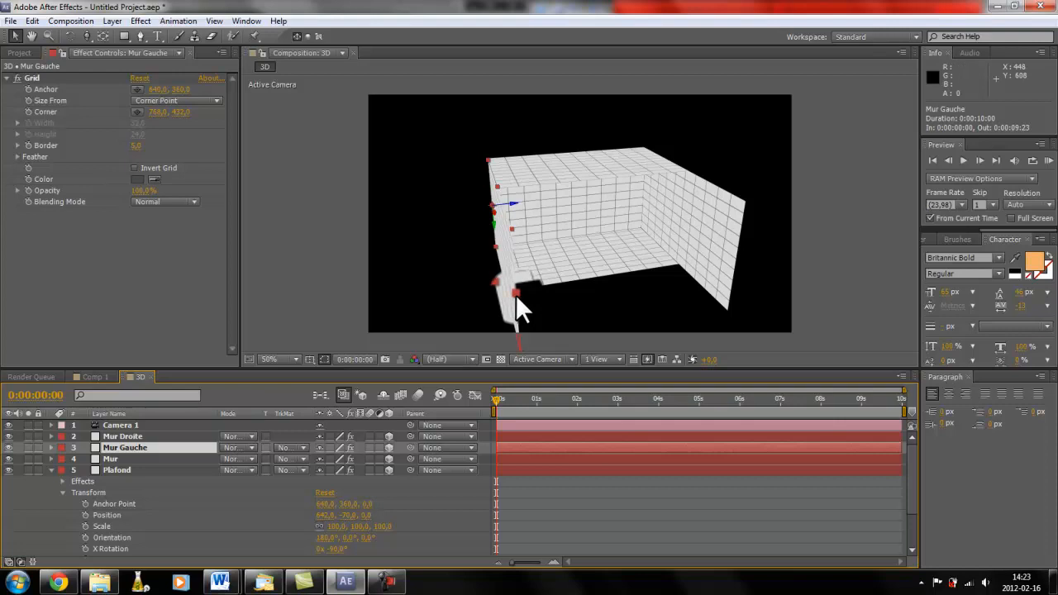
drag(516, 294, 502, 263)
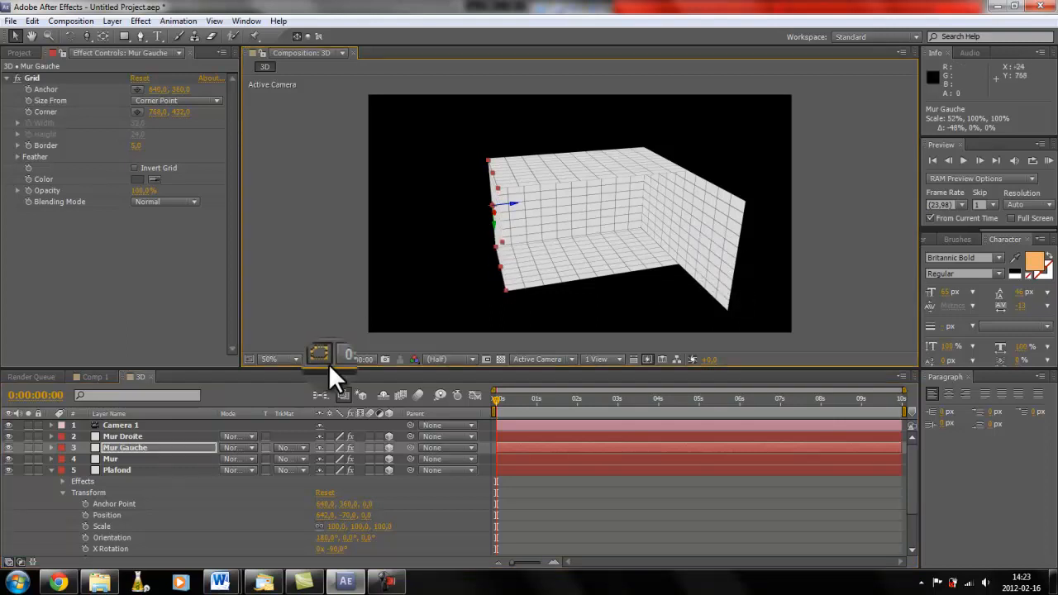
click(140, 447)
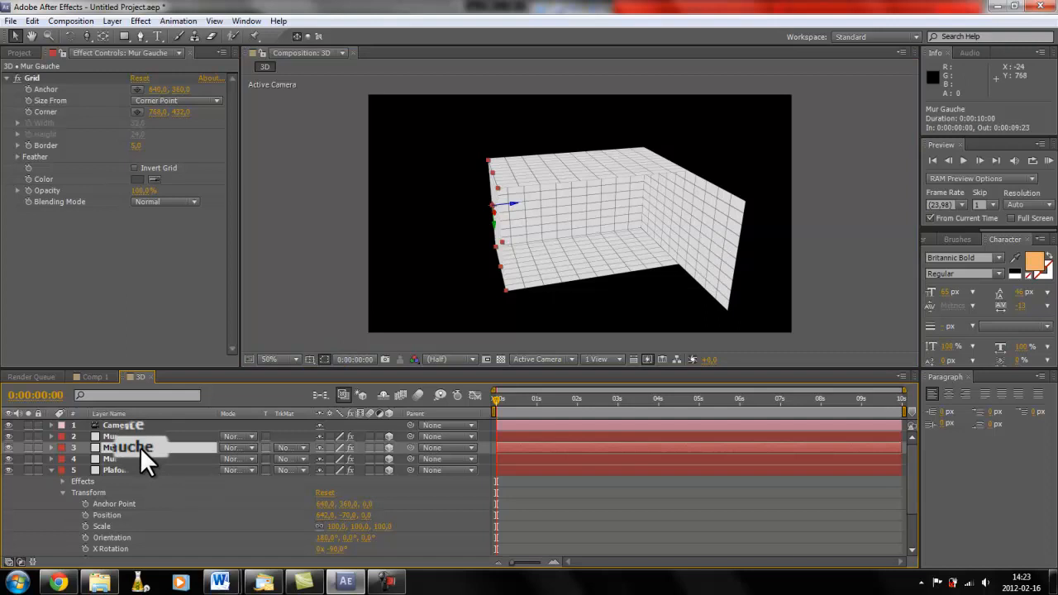
click(48, 447)
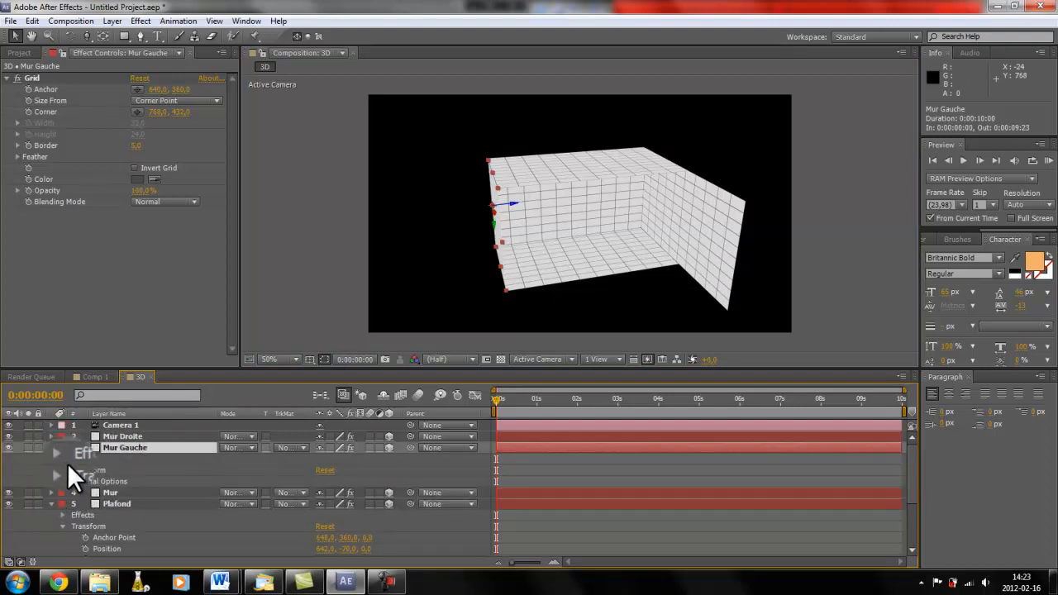
key(s)
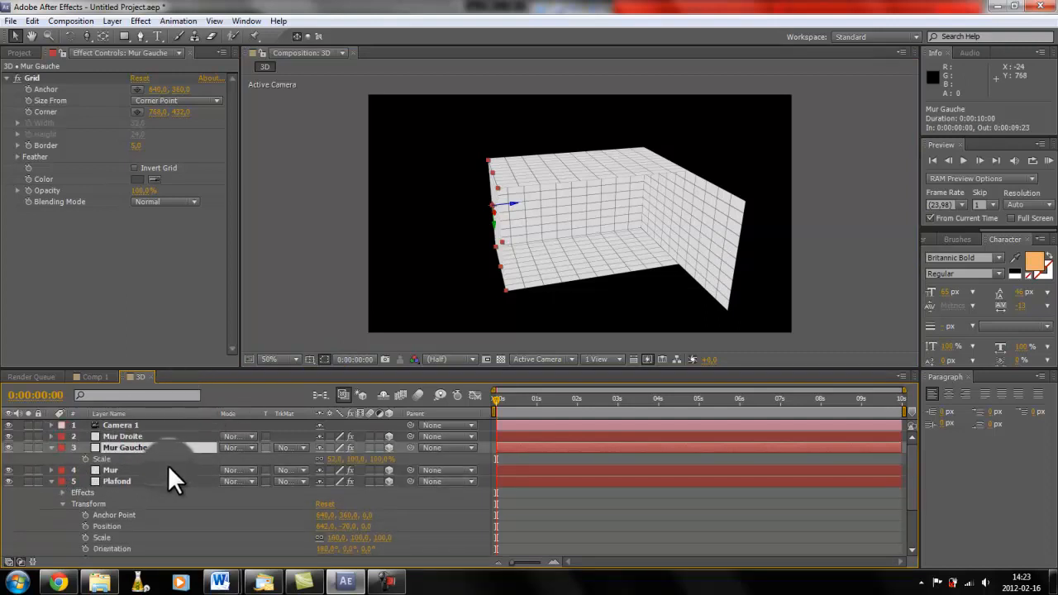
click(340, 459)
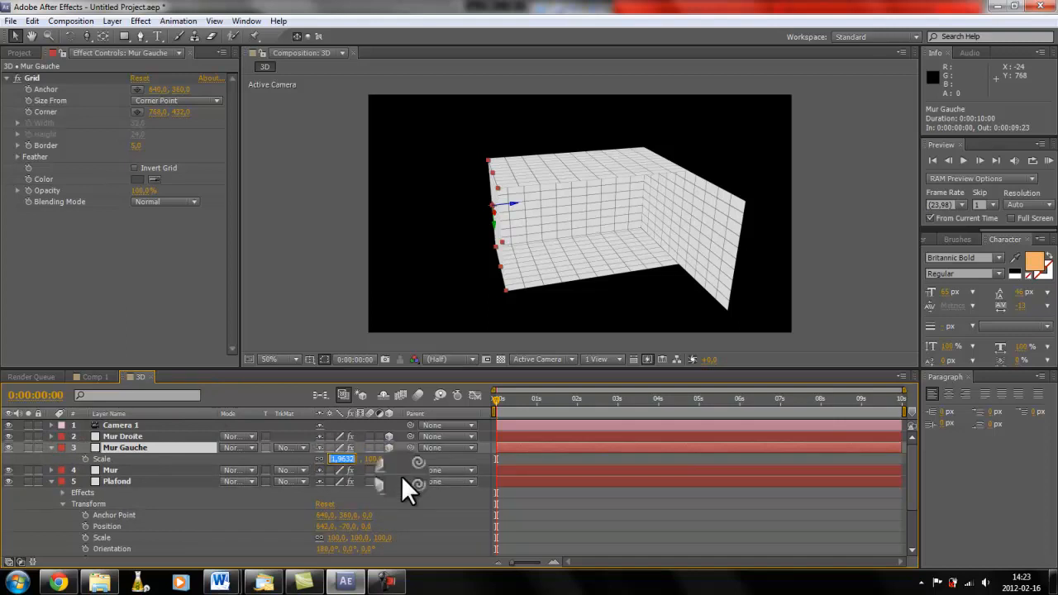
text(50)
key(Return)
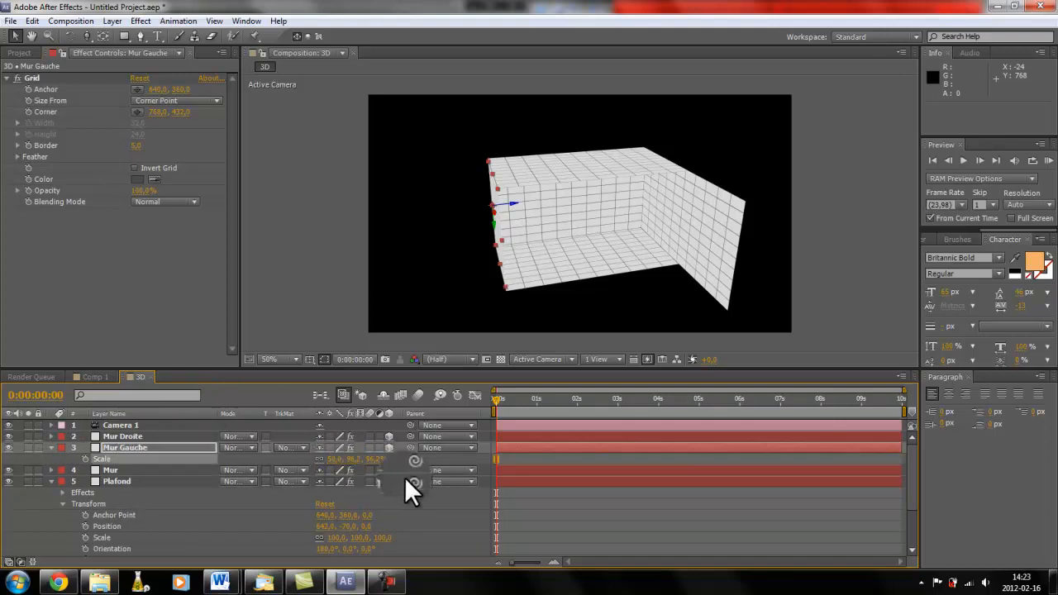
Step: Unlink the scale proportions of the Mur Gauche layer and set its Y and Z scale to 100%
click(318, 459)
click(355, 459)
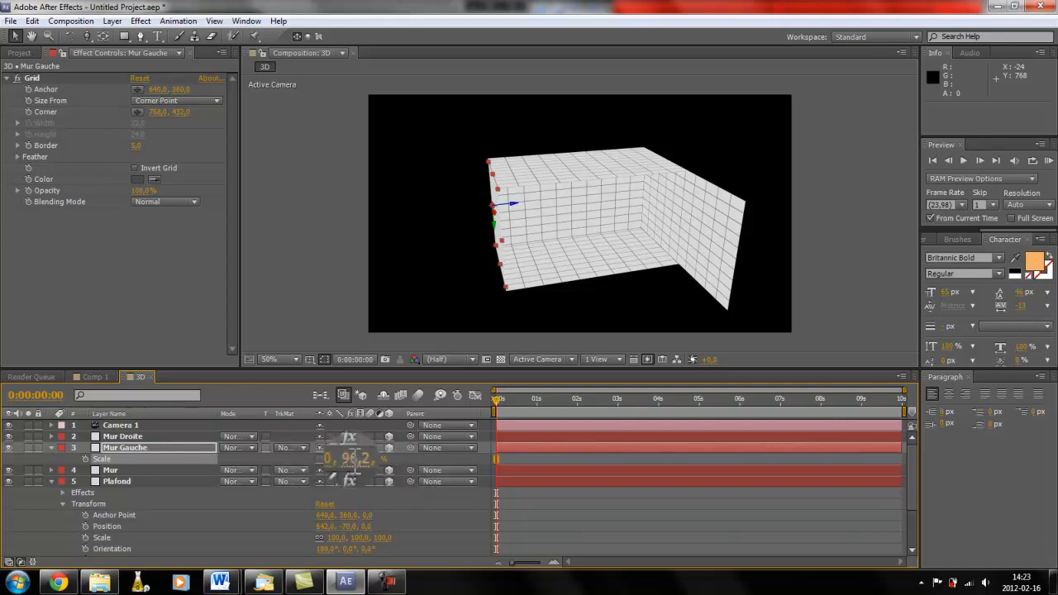
text(100)
key(Return)
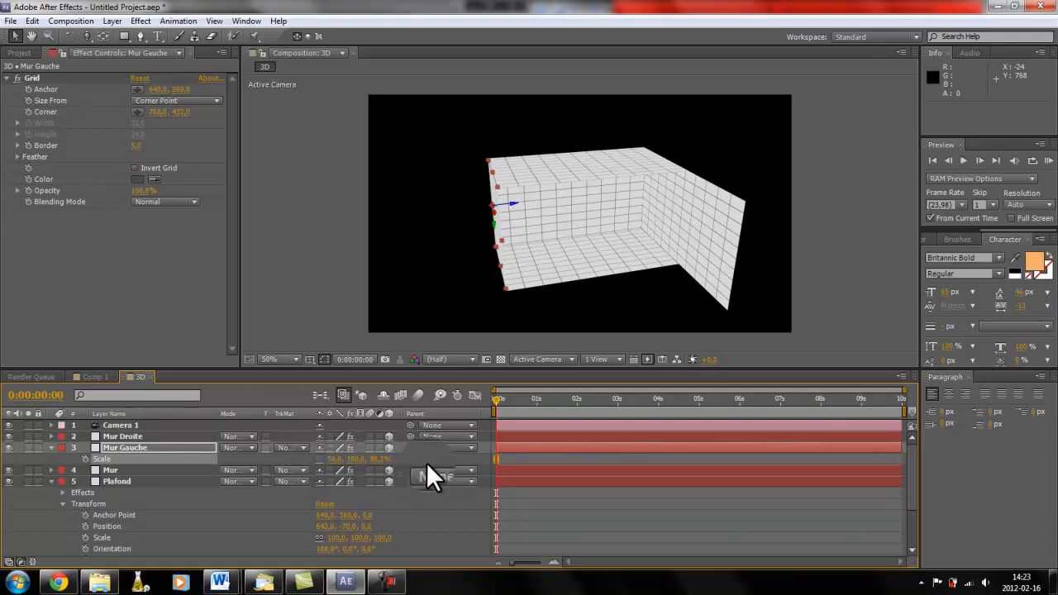
click(381, 459)
text(0)
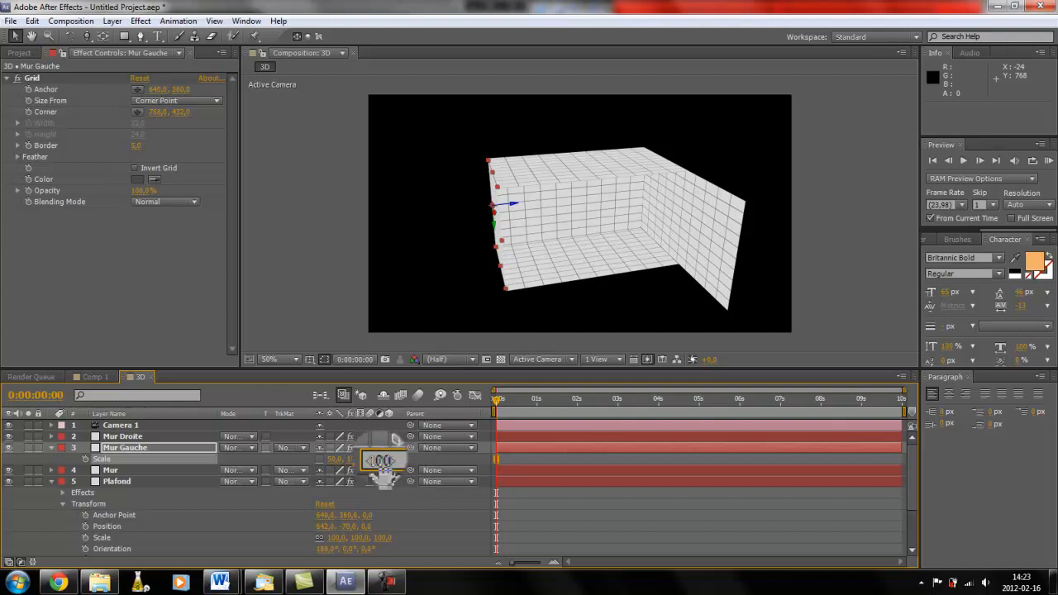
key(Return)
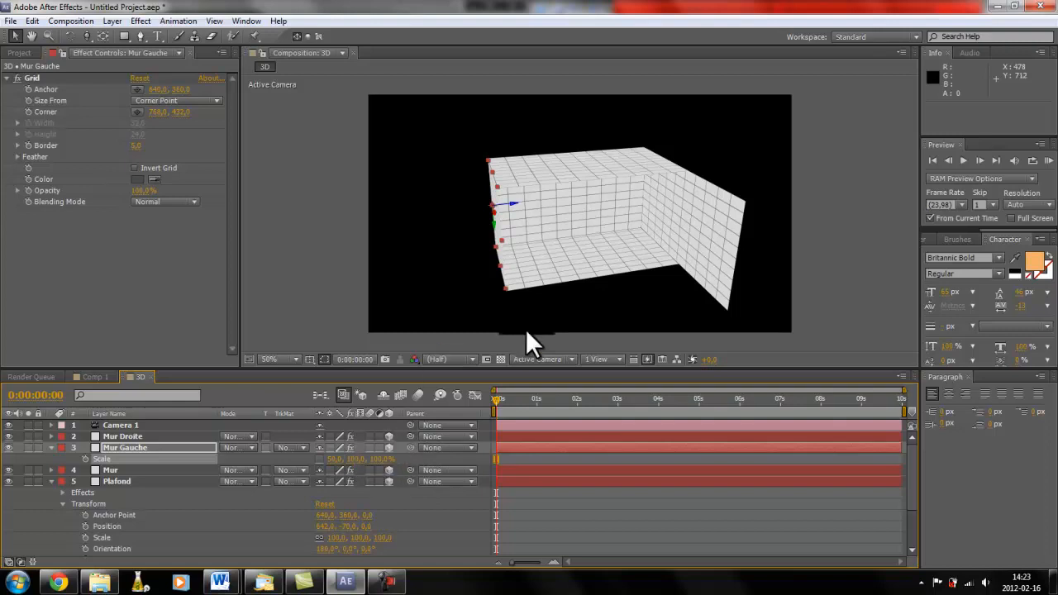
Step: Copy the Scale property of the Mur Gauche layer and paste it onto the Mur Droite layer
click(106, 444)
click(106, 454)
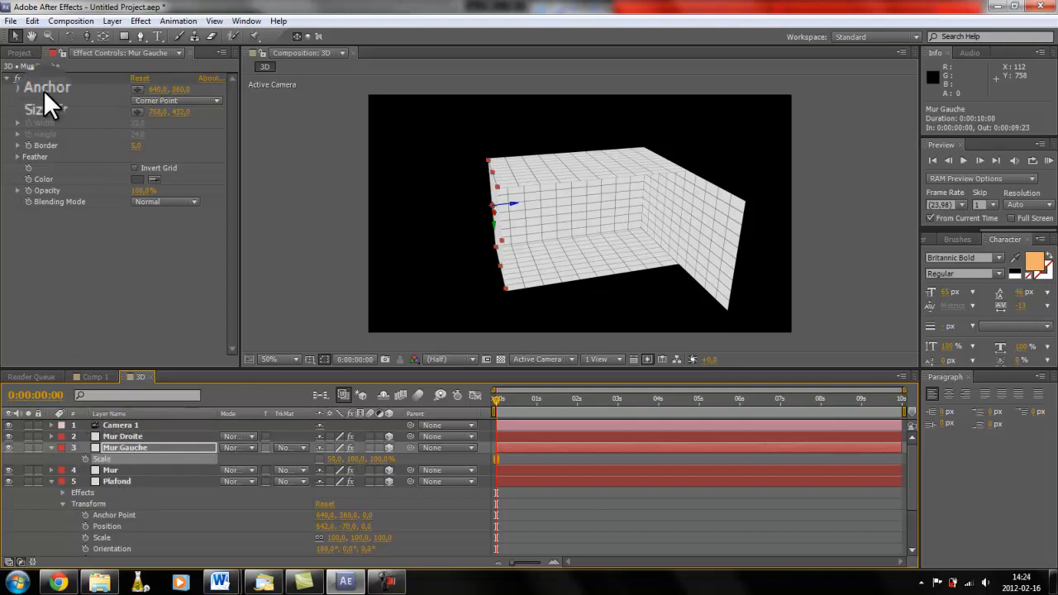
click(32, 21)
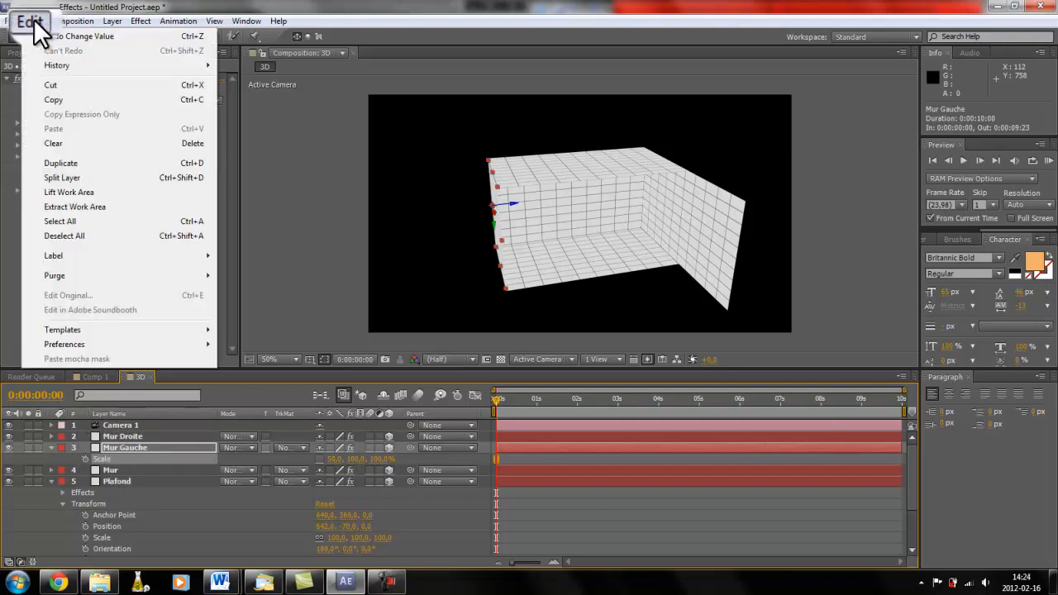
click(67, 96)
click(133, 436)
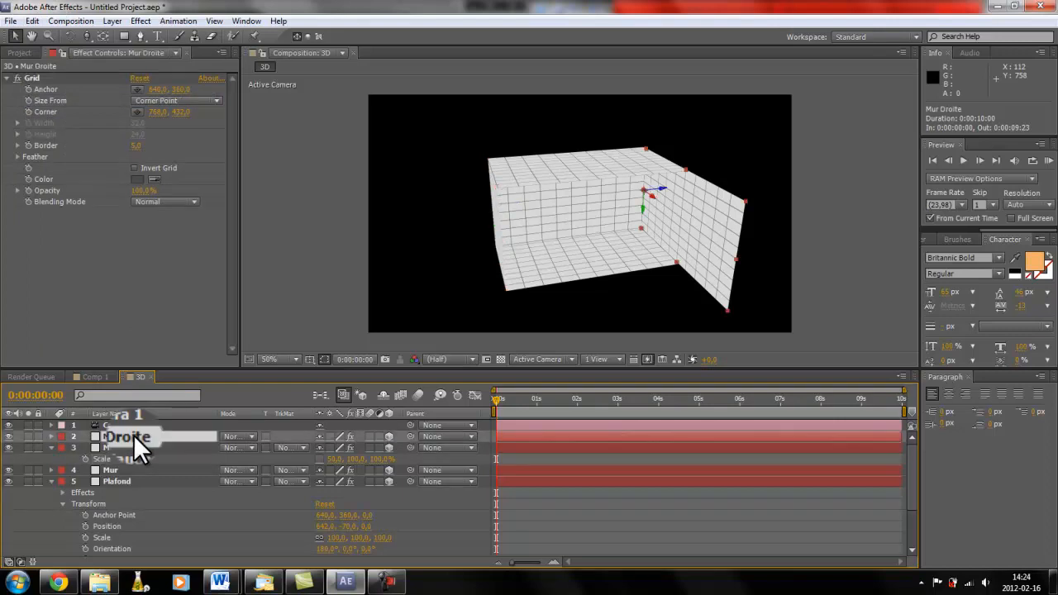
click(30, 21)
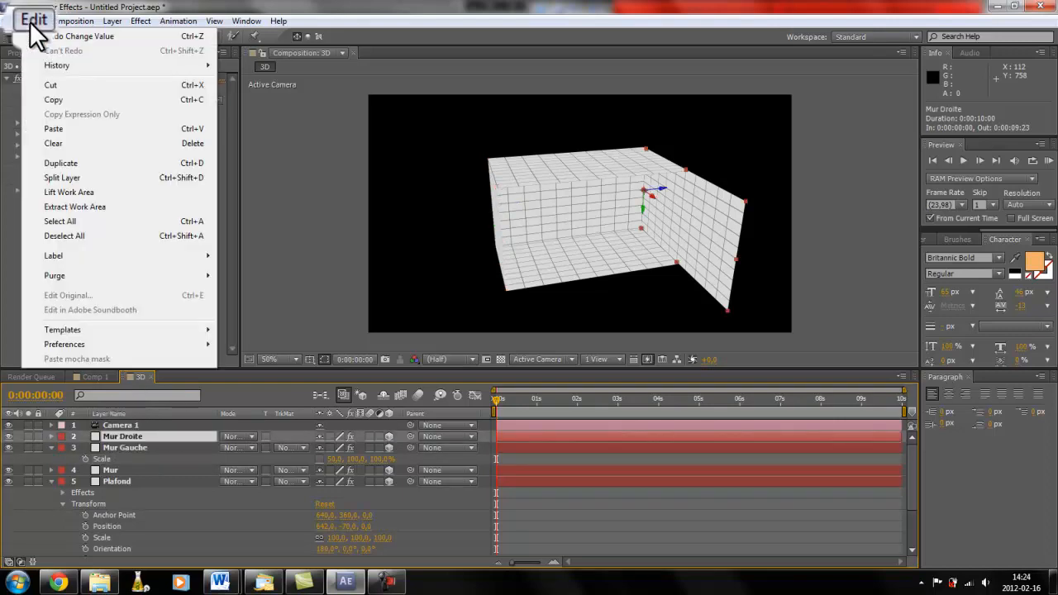
click(60, 129)
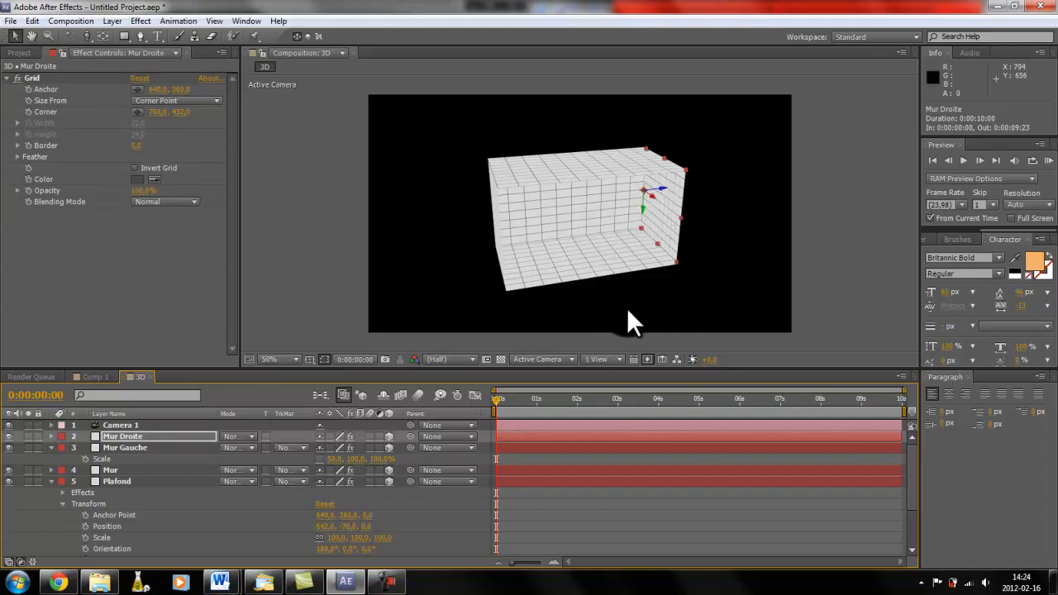
Step: Orbit and track Camera 1 to face the room's open front, at about 318.7, 394.0, -2192.6
click(100, 457)
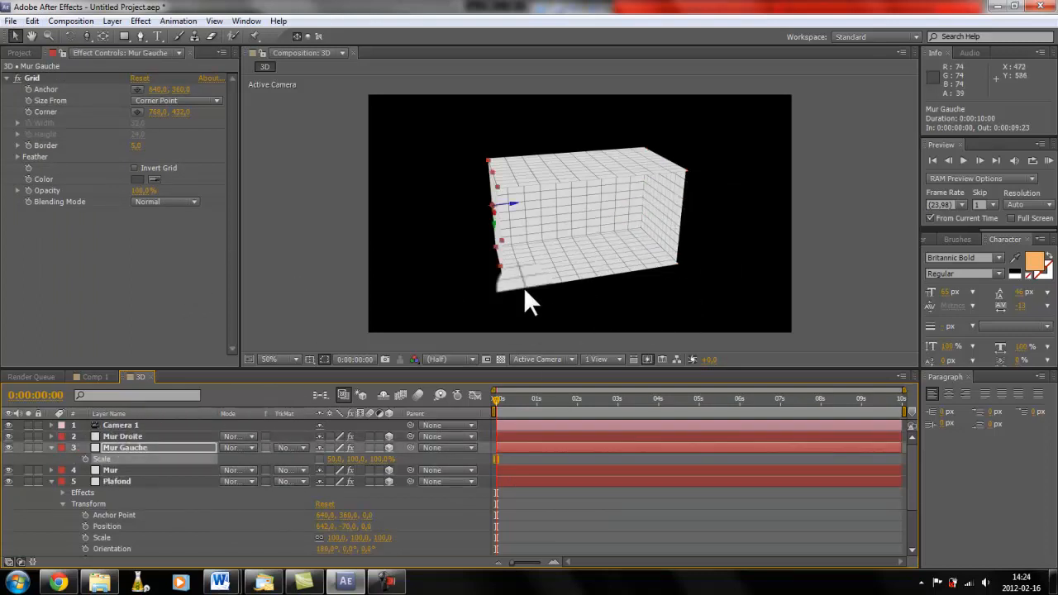
click(331, 278)
click(83, 35)
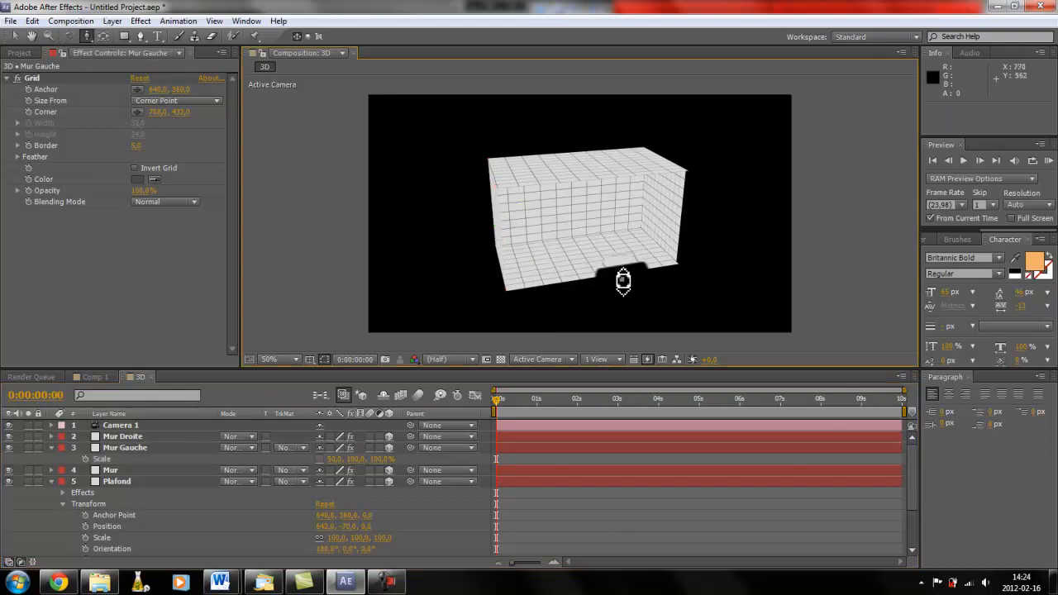
mouse_move(644, 269)
mouse_down()
mouse_move(661, 276)
mouse_move(625, 253)
mouse_move(643, 258)
mouse_up()
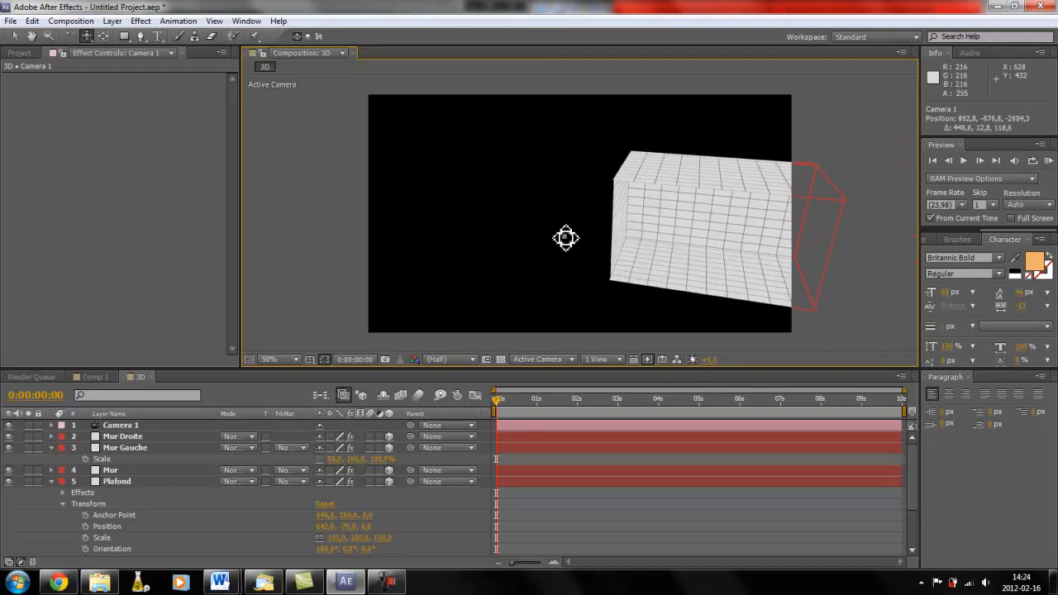
drag(567, 236, 560, 90)
drag(577, 202, 604, 184)
key(c)
drag(569, 251, 608, 208)
key(c)
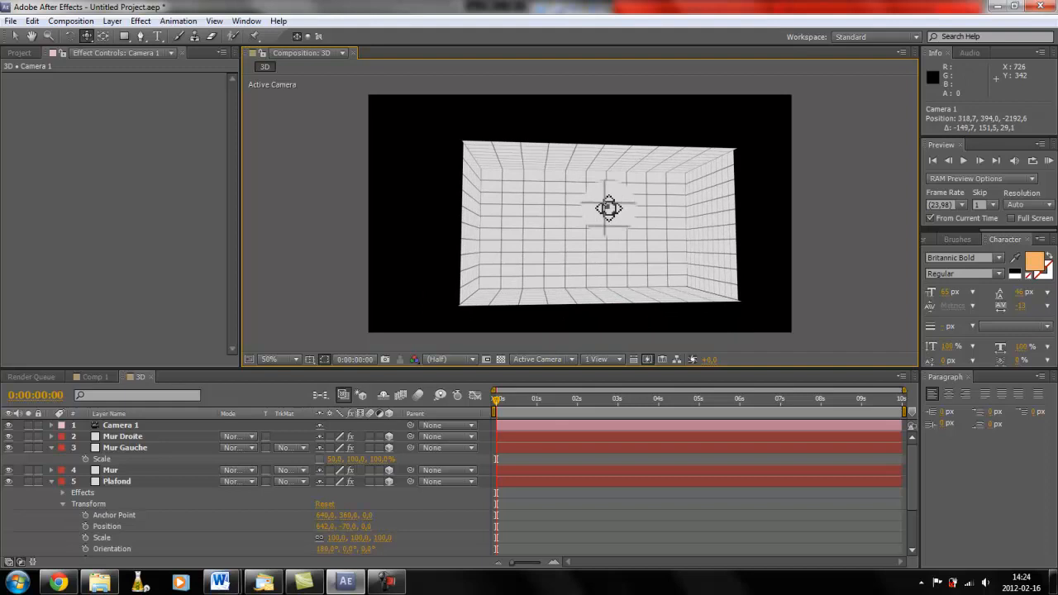
Step: Push Camera 1 forward into the room to about 419.4, 324.0, -1309.1 so the walls fill the frame
key(c)
drag(606, 222, 621, 159)
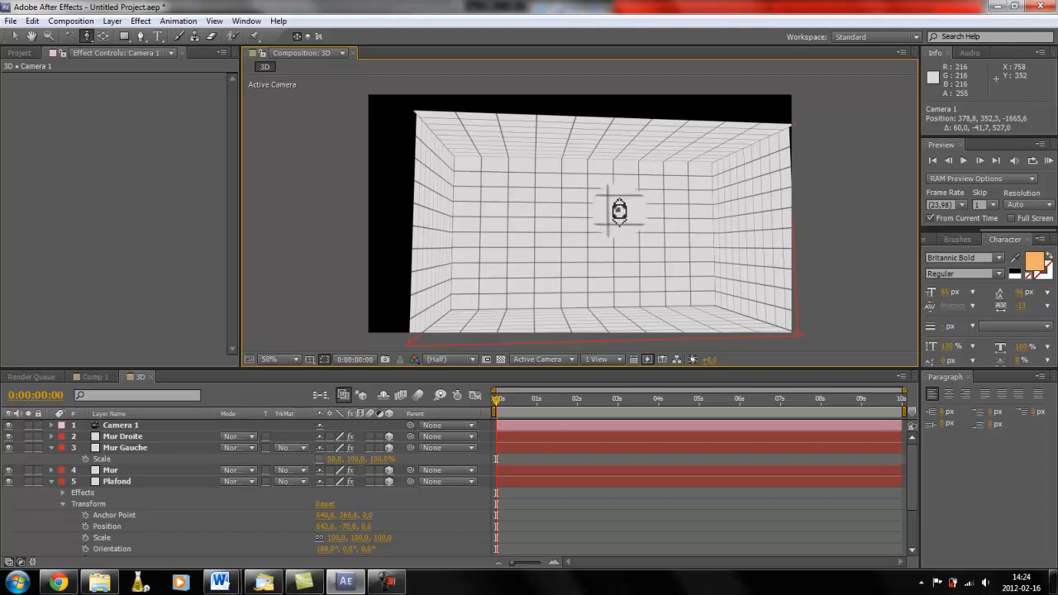
drag(617, 273, 603, 208)
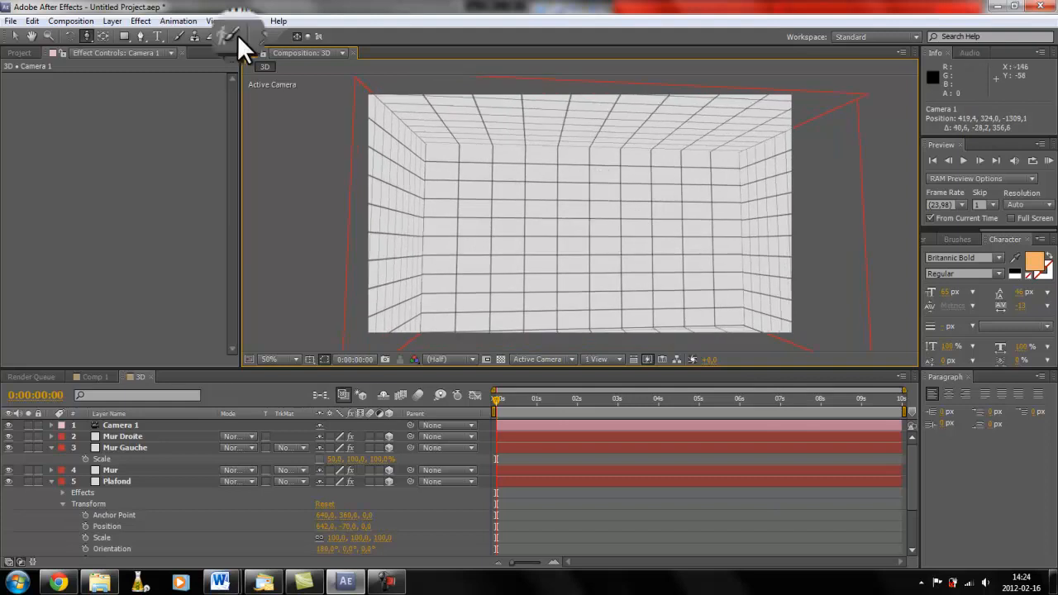
Step: Add an ambient light with 100% intensity and the pink colour FF99E8
click(107, 21)
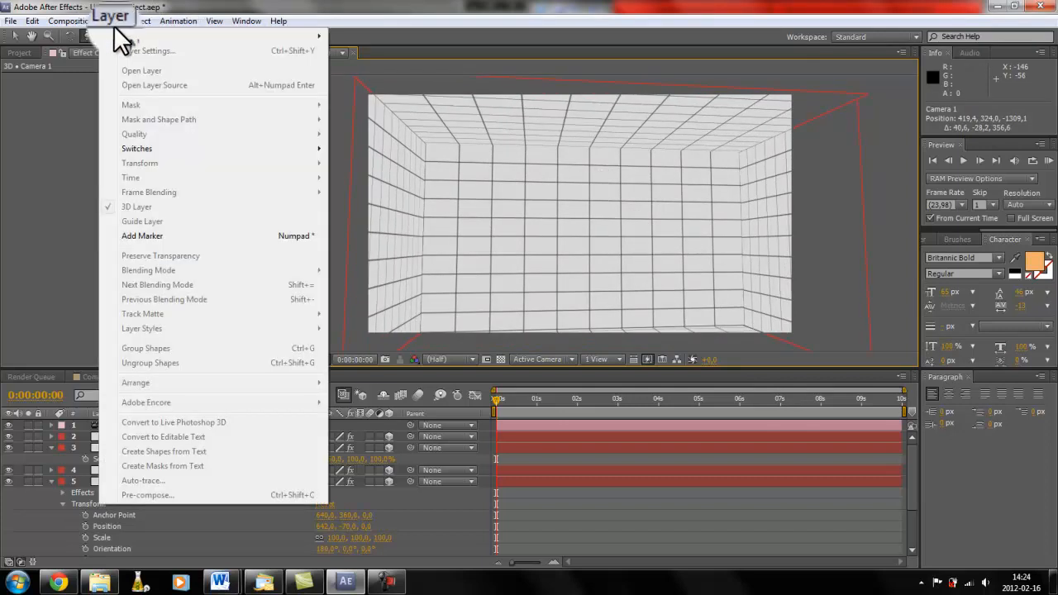
mouse_move(120, 36)
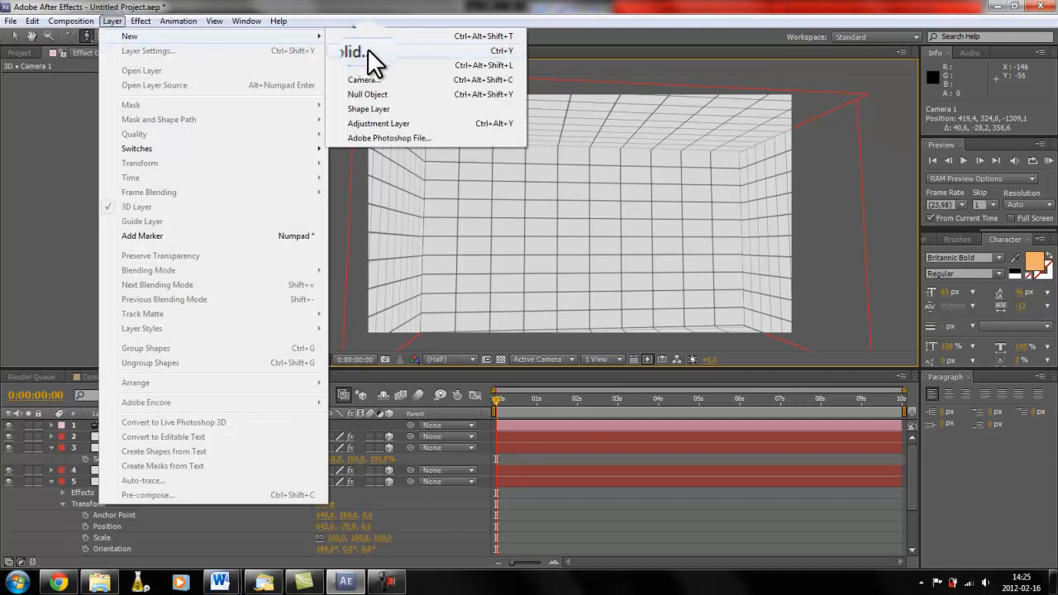
click(363, 63)
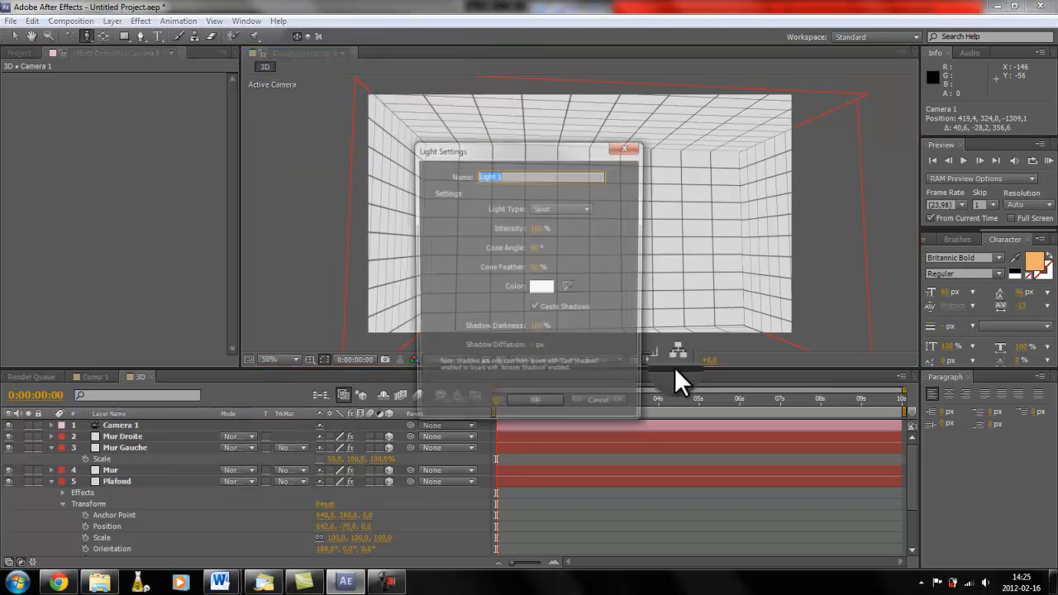
click(573, 205)
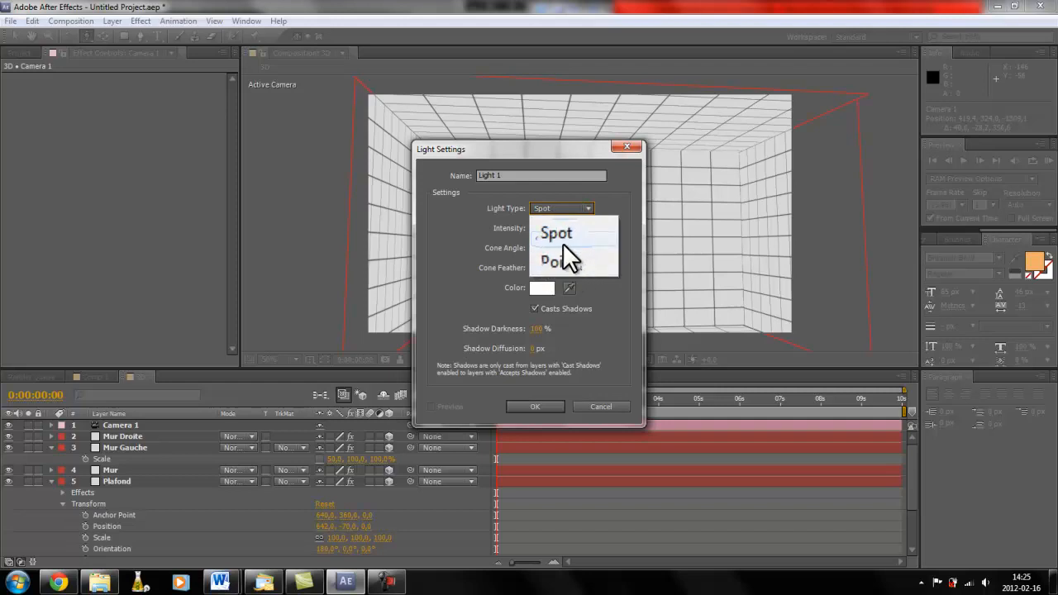
click(566, 271)
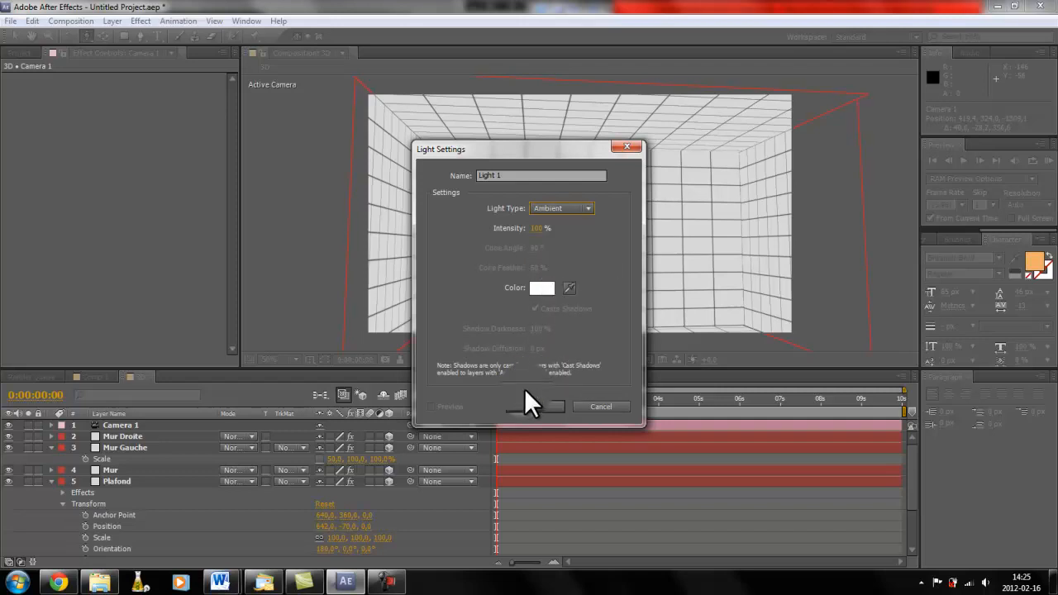
click(542, 287)
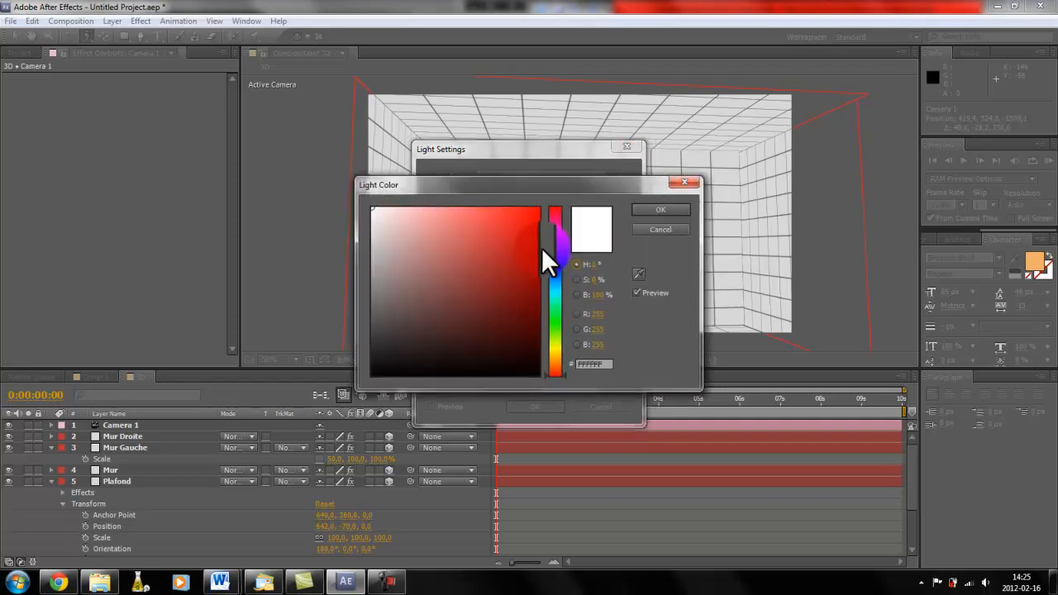
click(552, 231)
drag(402, 208, 437, 205)
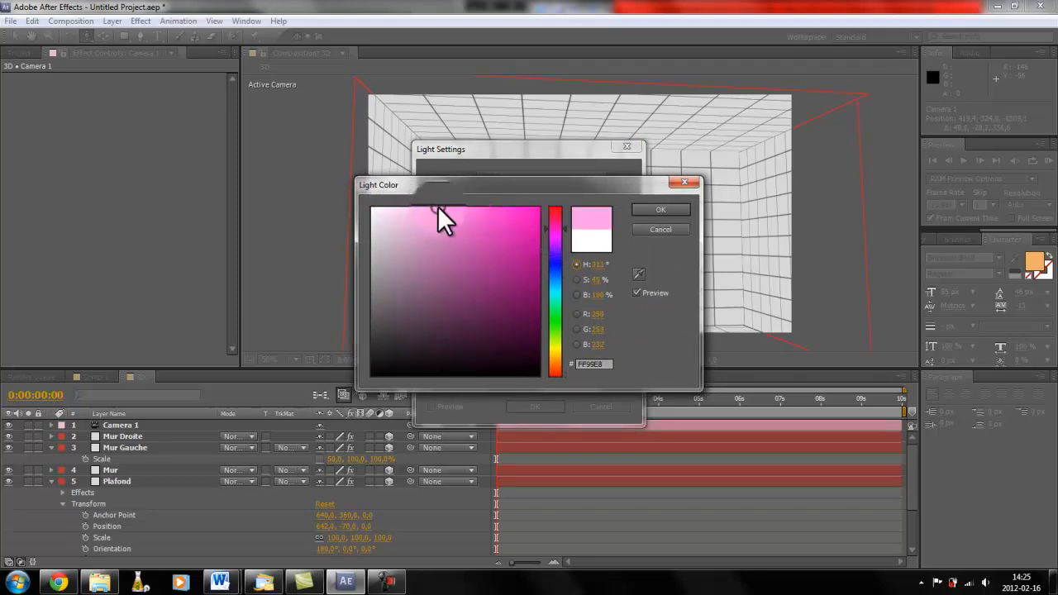
click(659, 210)
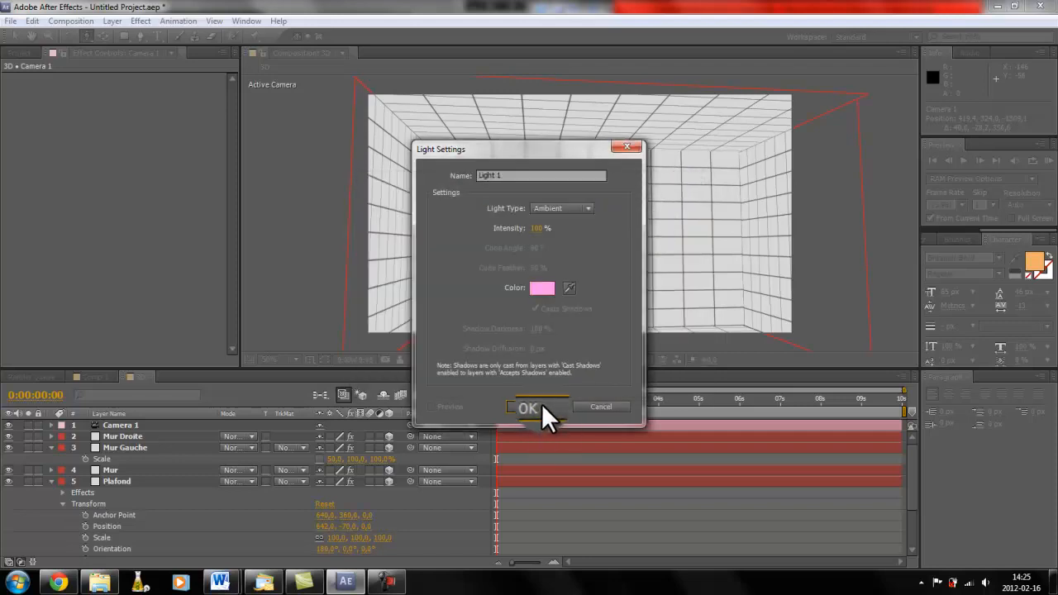
click(541, 405)
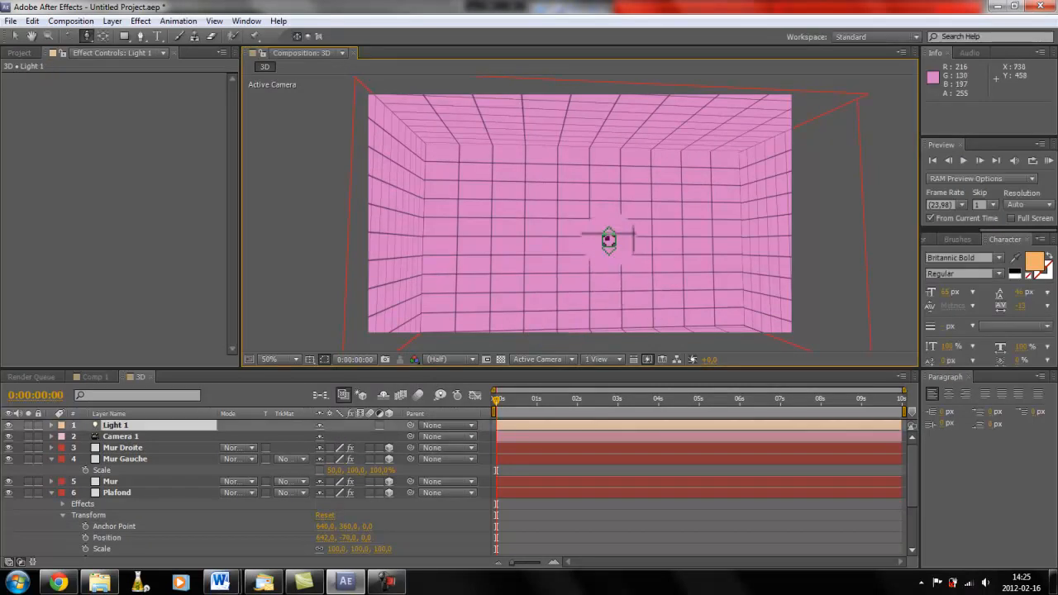
Step: Delete the pink ambient light layer from the composition
key(comma)
key(period)
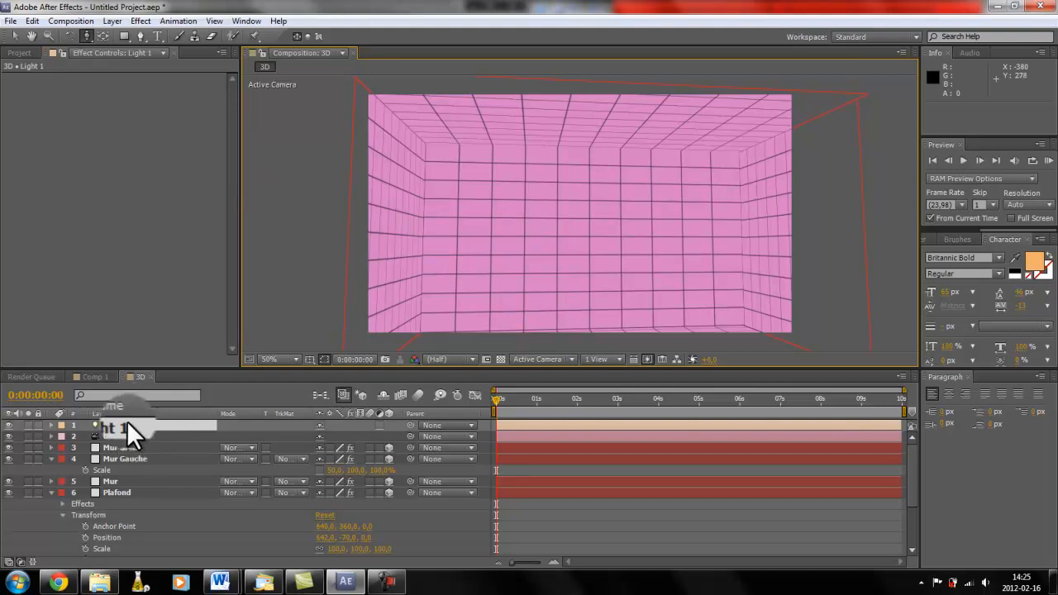
key(Delete)
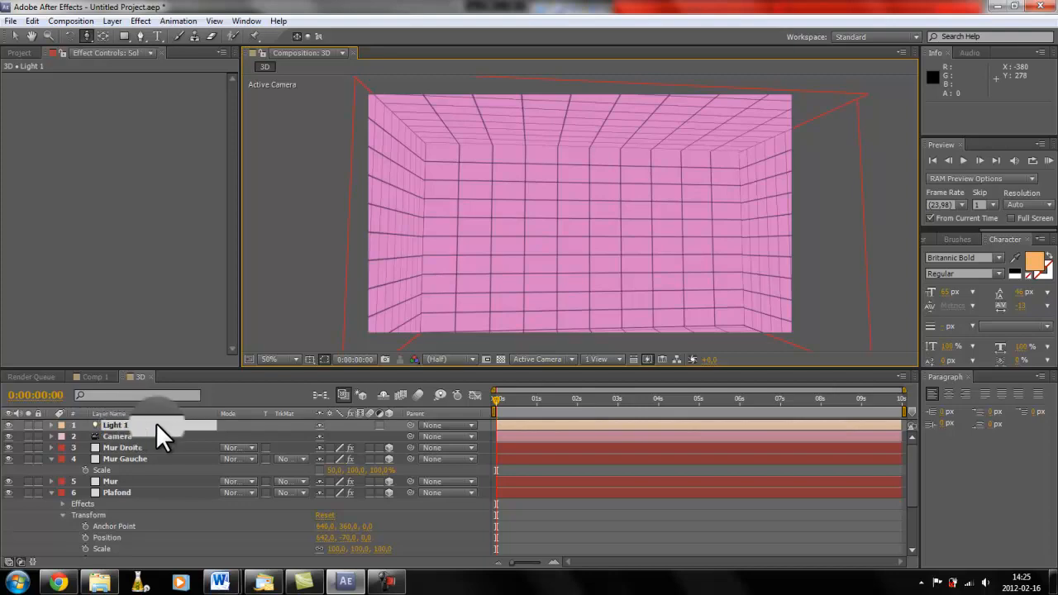
Step: Add a pink point light with 100% intensity and shadow casting at 100% darkness
click(116, 22)
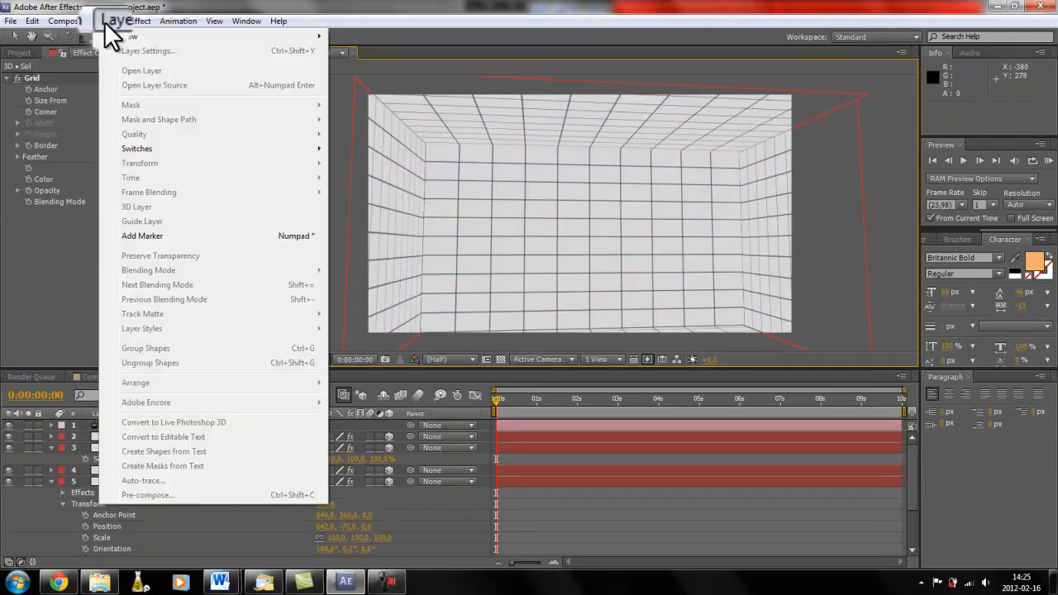
click(112, 23)
click(111, 23)
mouse_move(121, 36)
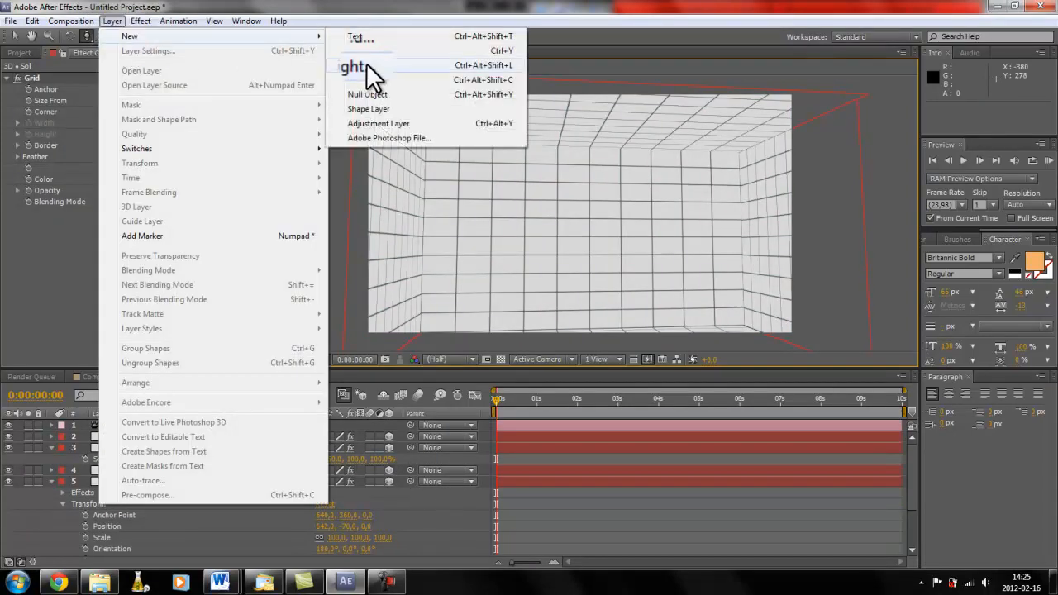
click(366, 64)
click(561, 210)
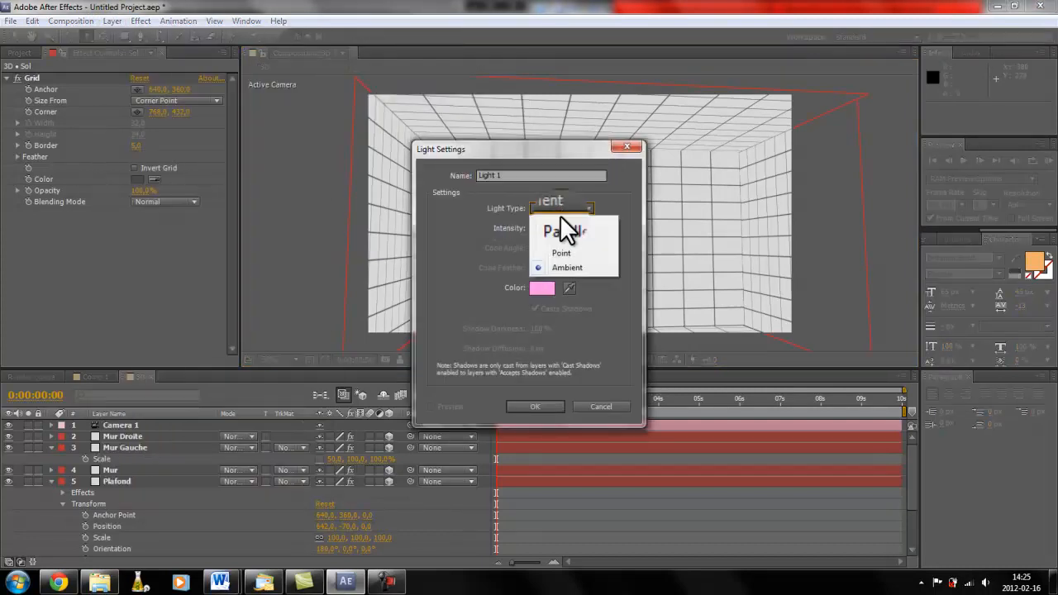
click(562, 250)
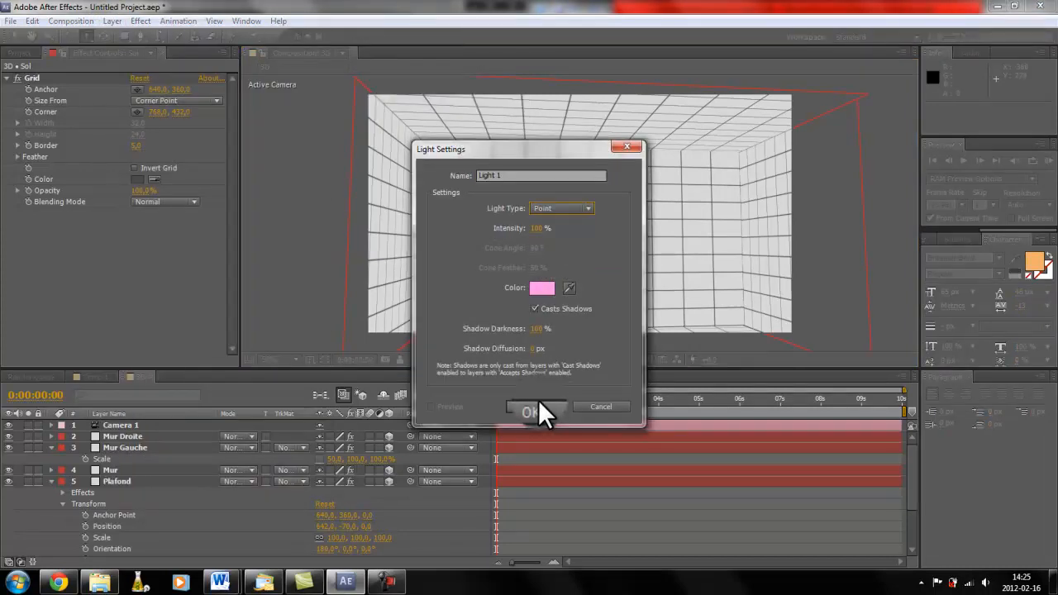
click(536, 406)
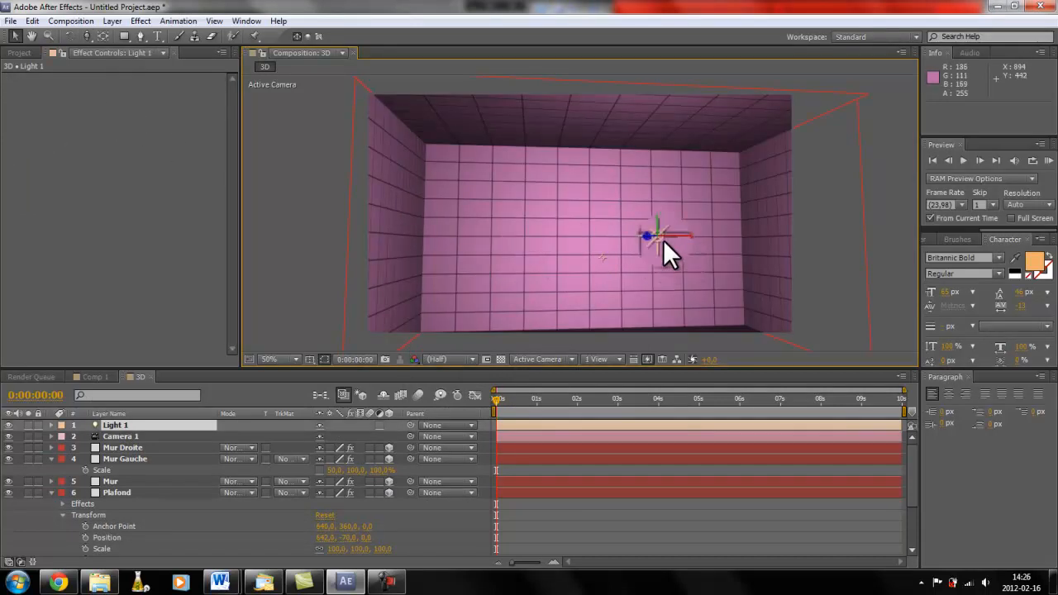
Step: Move the point light toward the middle and up to the ceiling, at about 583.3, 22.7, -444.4
drag(668, 240, 625, 177)
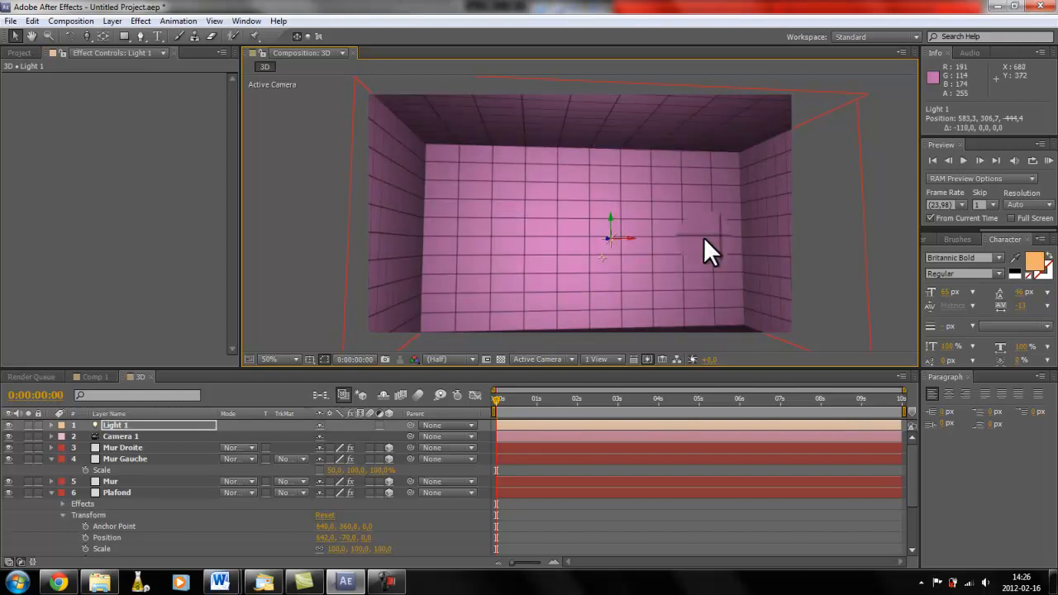
drag(613, 217, 607, 136)
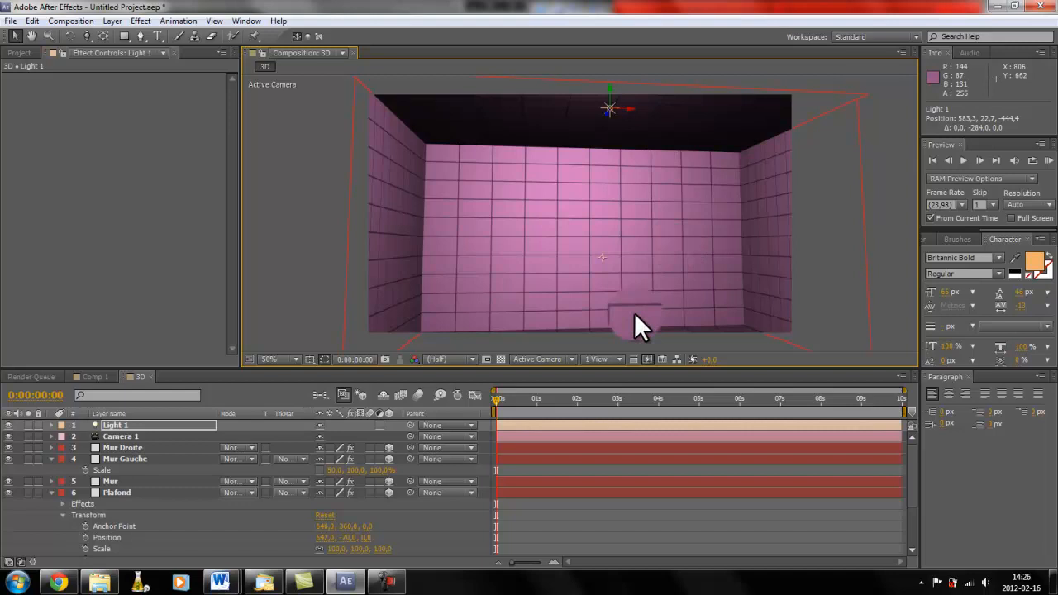
Step: Pull Camera 1 back to about 361.6, 364.2, -1816.2 so the whole room fits in the frame
key(comma)
key(period)
key(c)
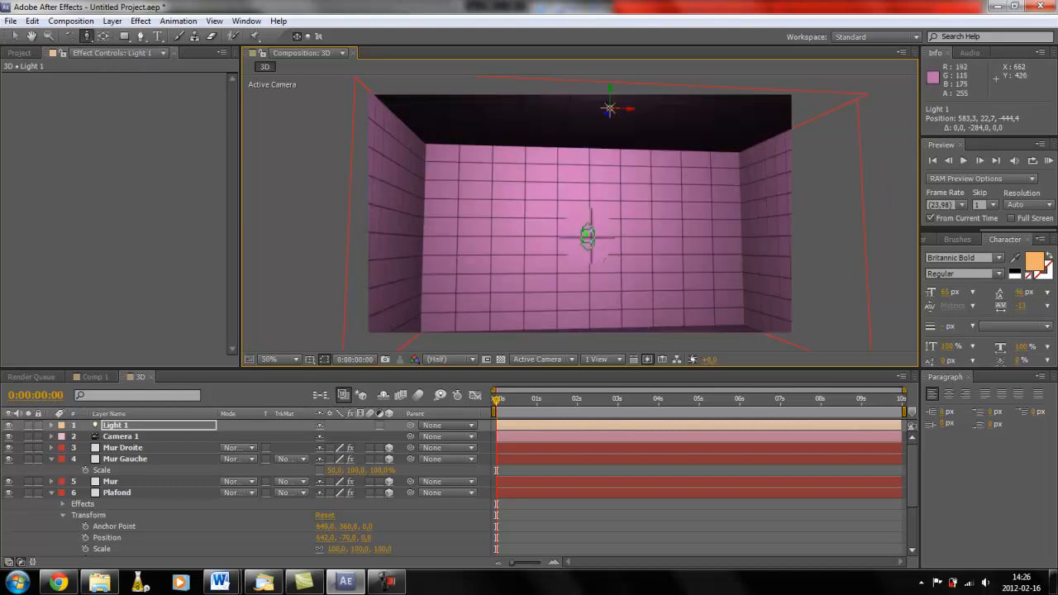
drag(598, 295, 596, 329)
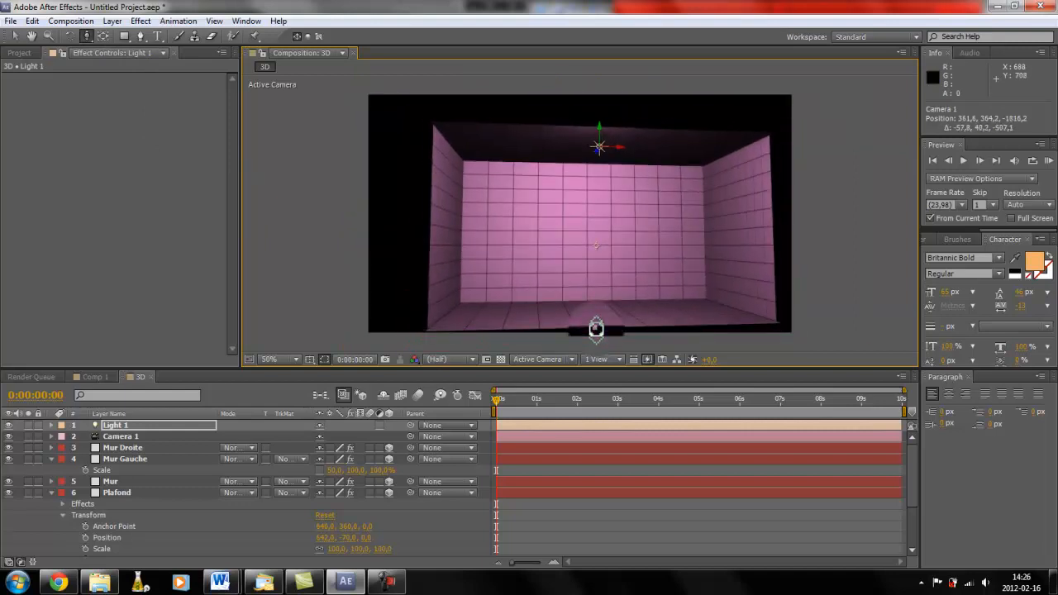
key(v)
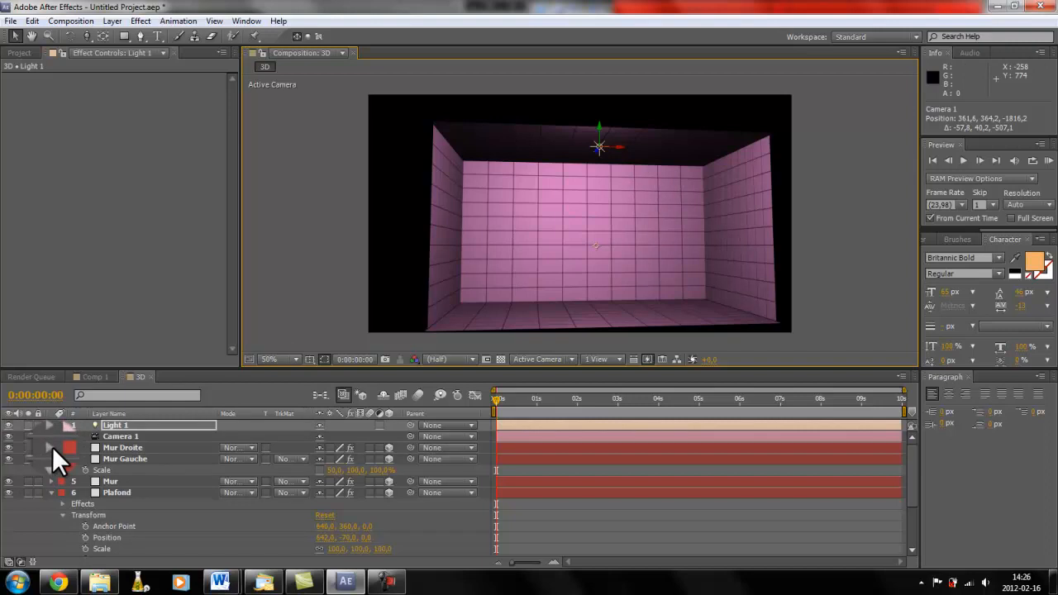
Step: Expand the Material Options of the back wall layer Mur
click(52, 481)
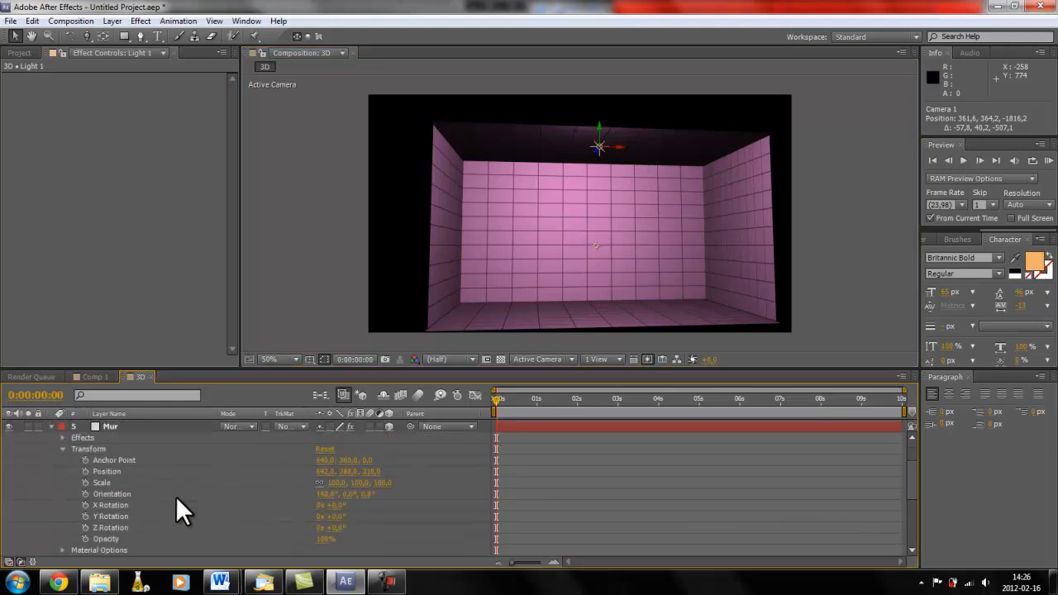
click(62, 550)
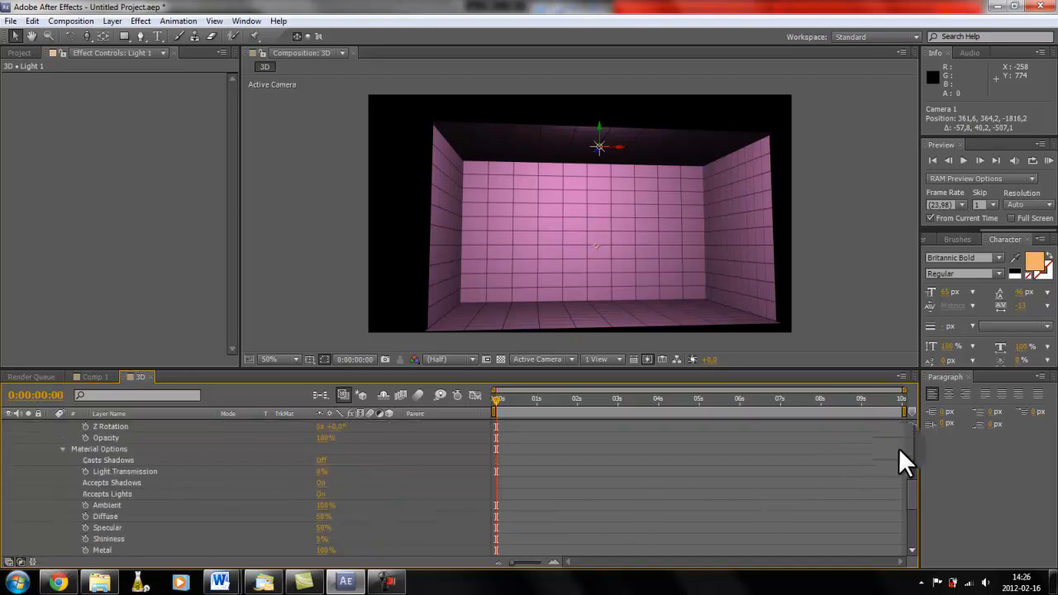
scroll(911, 496, down, 3)
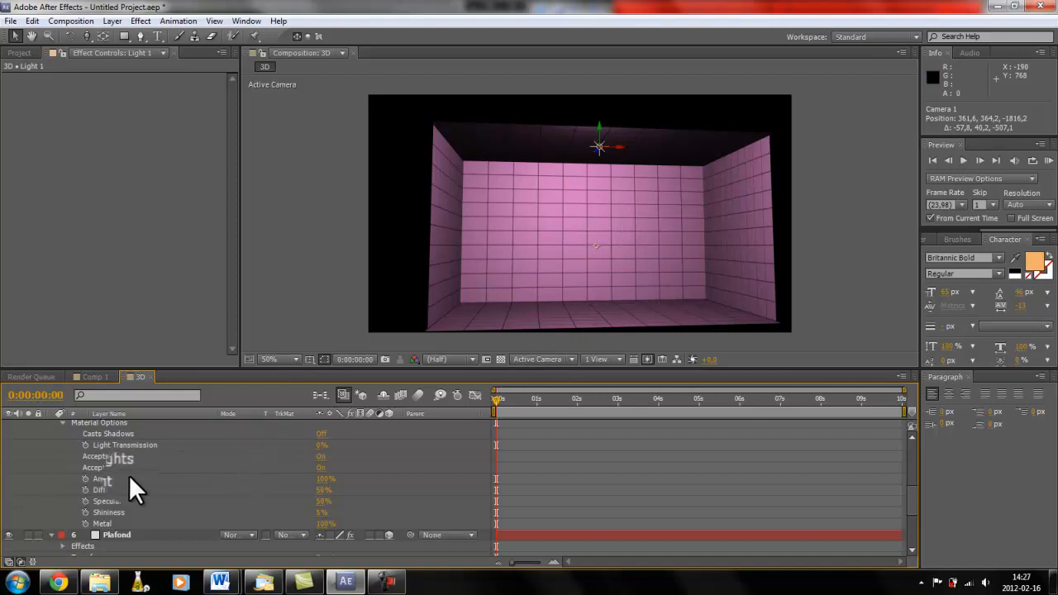
Step: Try out different Ambient, Diffuse and Specular values on the Mur layer, setting Diffuse back to 50%
drag(319, 478, 280, 478)
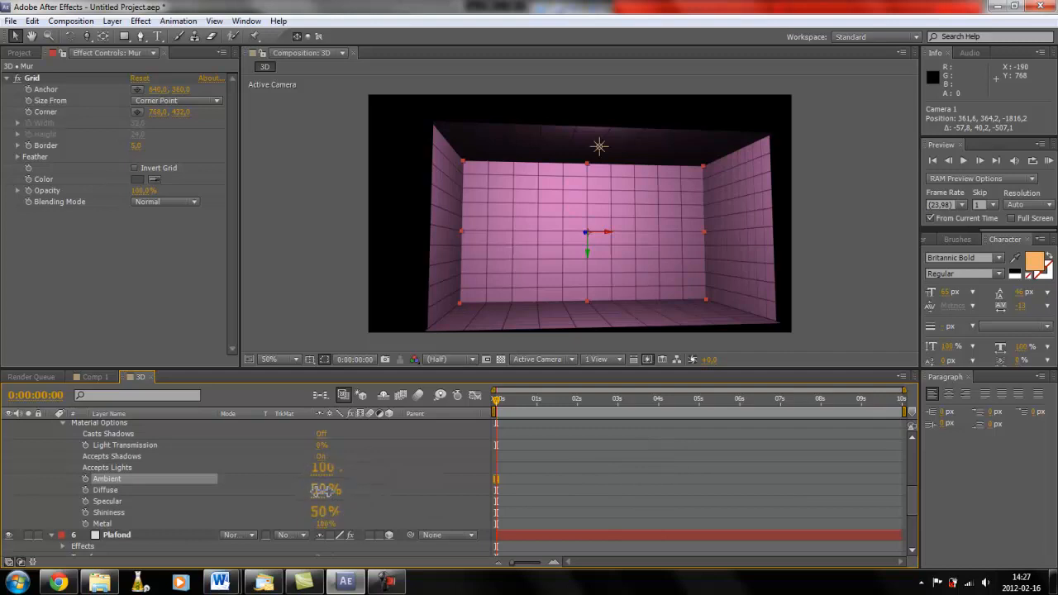
drag(324, 490, 427, 489)
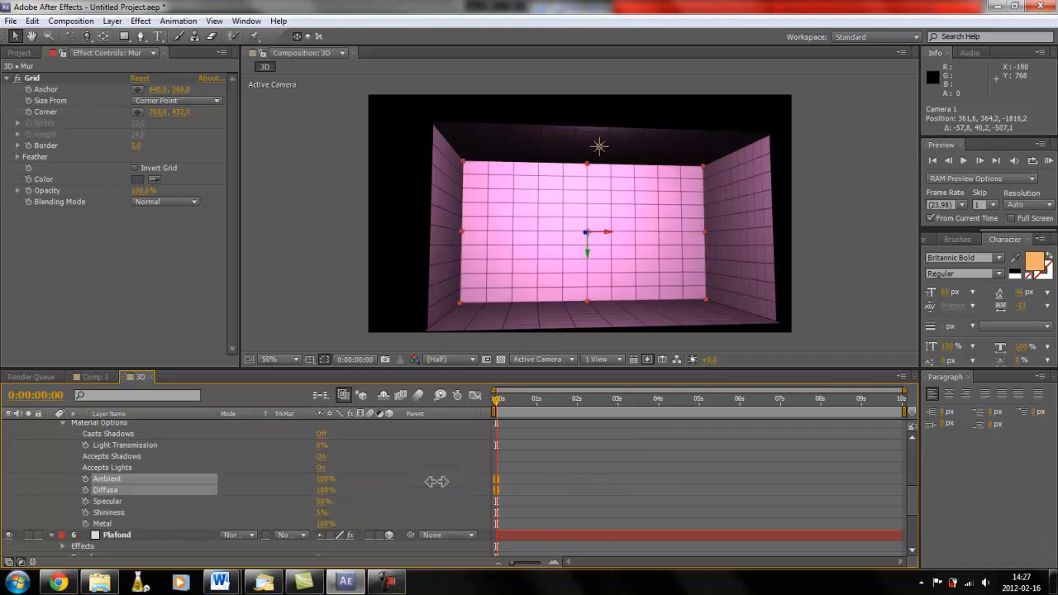
drag(347, 480, 324, 504)
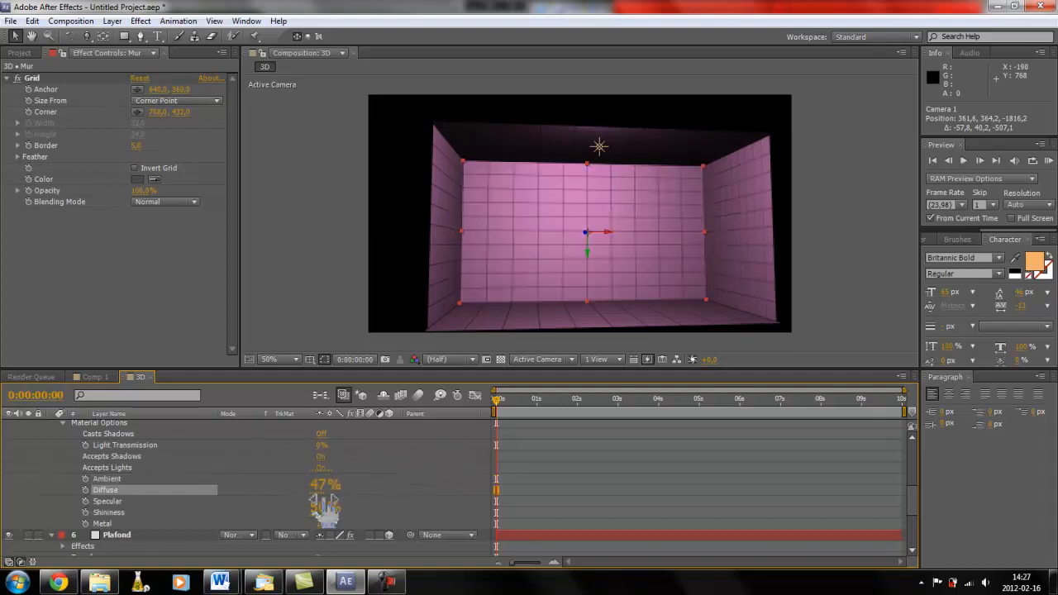
click(324, 492)
text(50)
key(Return)
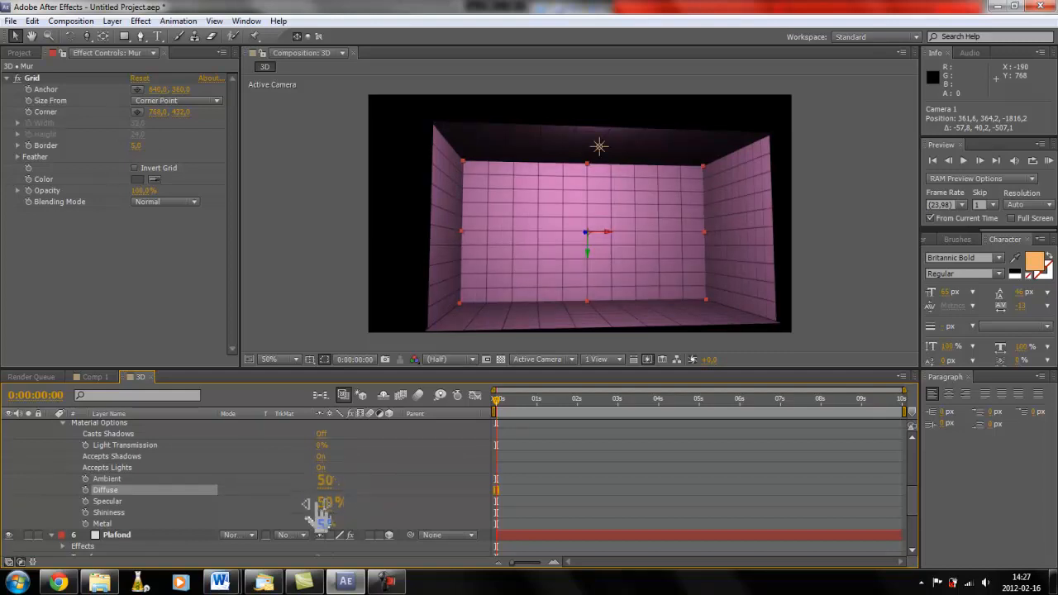
drag(323, 500, 406, 475)
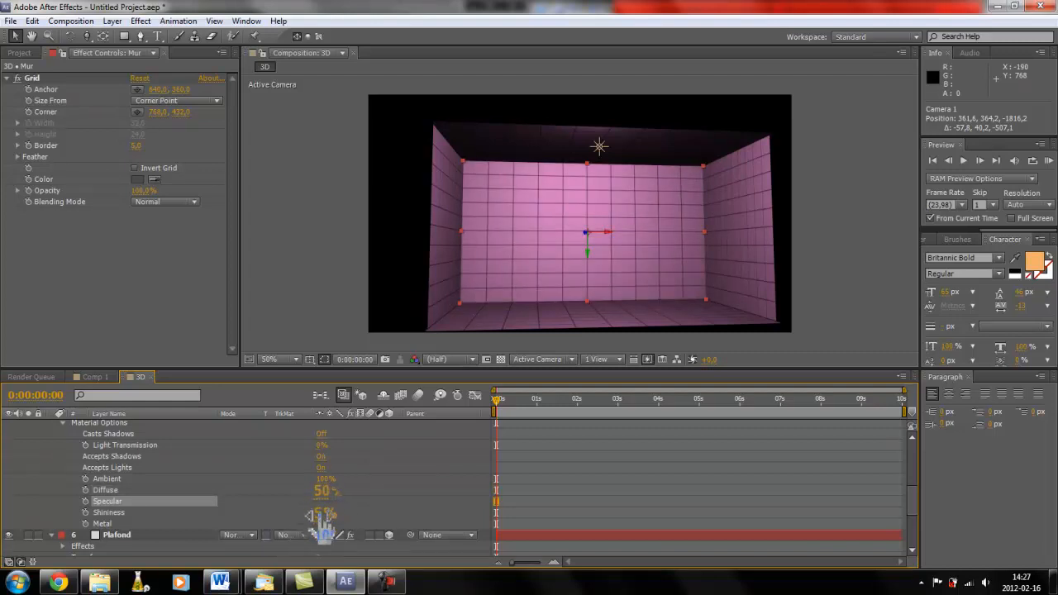
Step: Try lower Shininess values on the Mur layer's material and set Shininess to 50%
drag(321, 513, 280, 513)
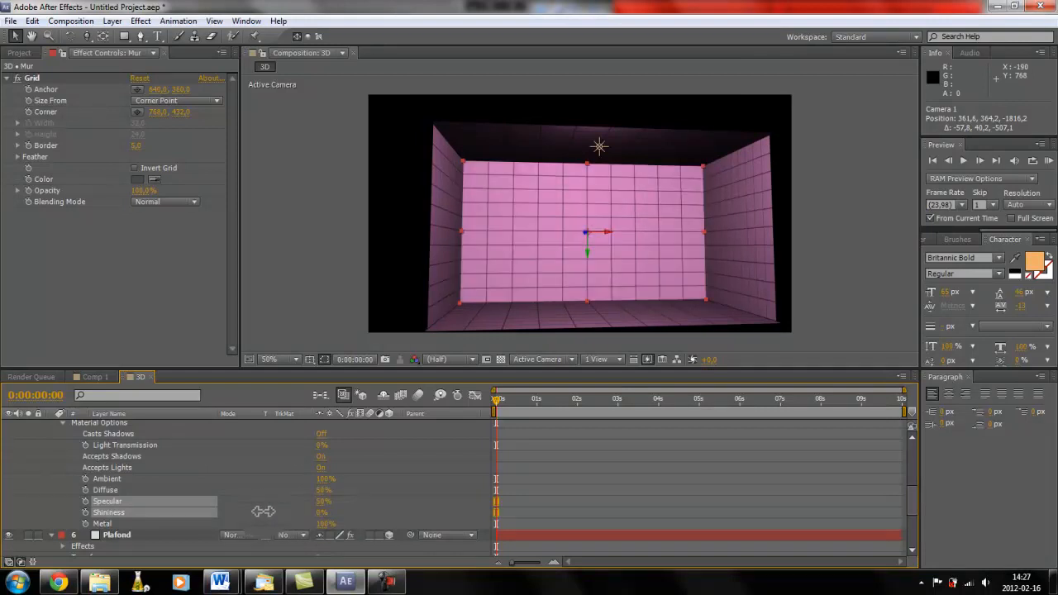
drag(262, 511, 308, 516)
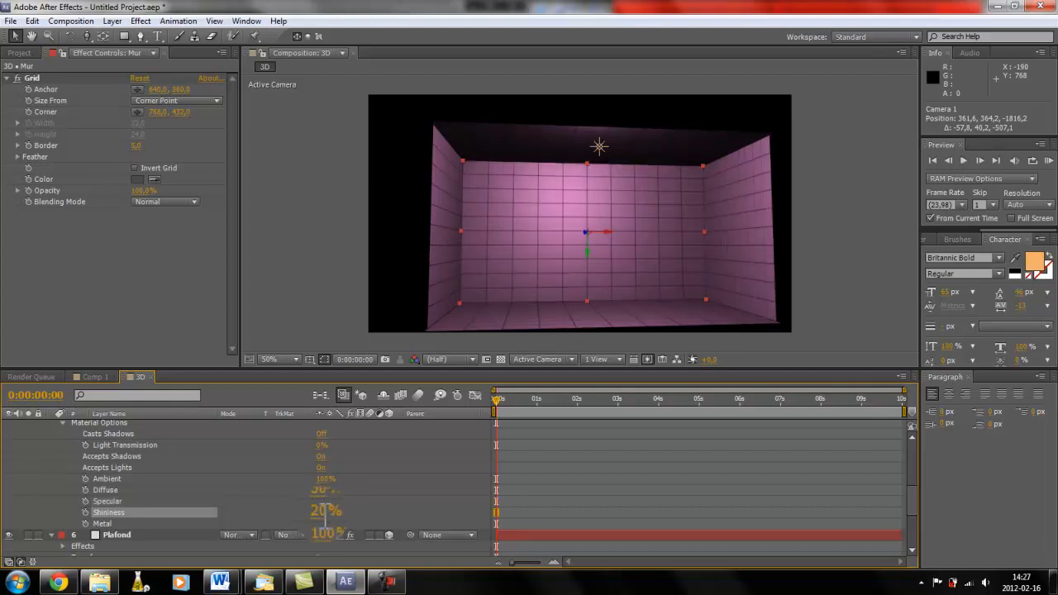
click(329, 512)
text(50)
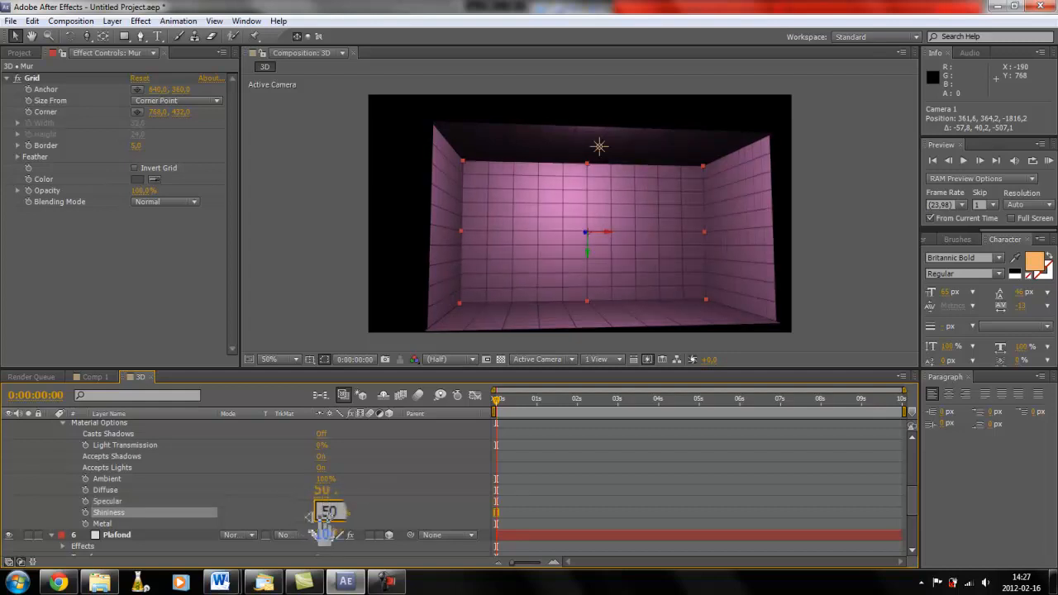
key(Return)
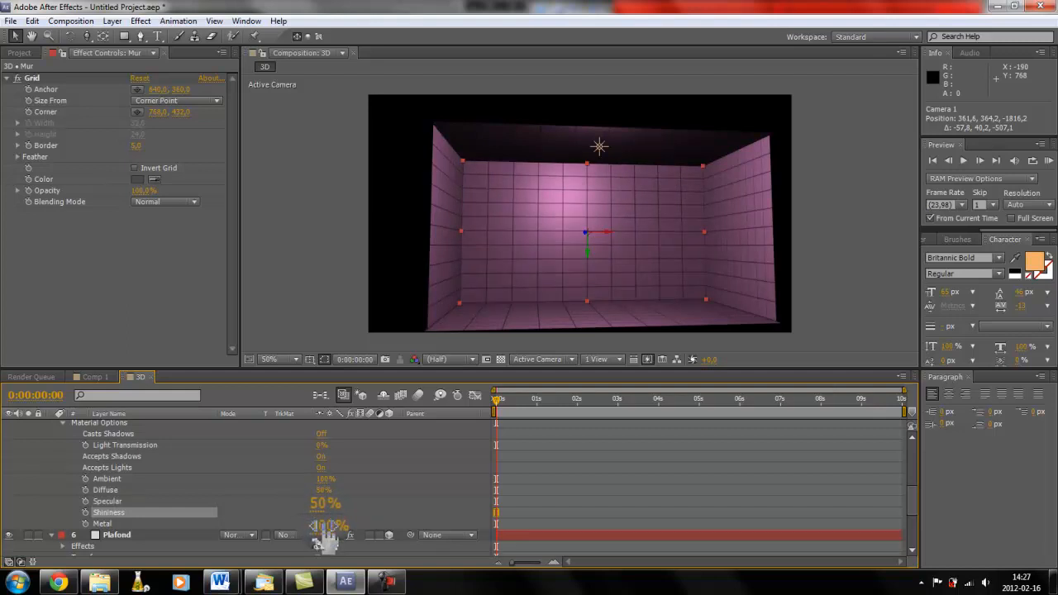
Step: Try out the Metal value on the Mur layer and switch Accepts Shadows and Accepts Lights off and on again
drag(322, 524, 403, 520)
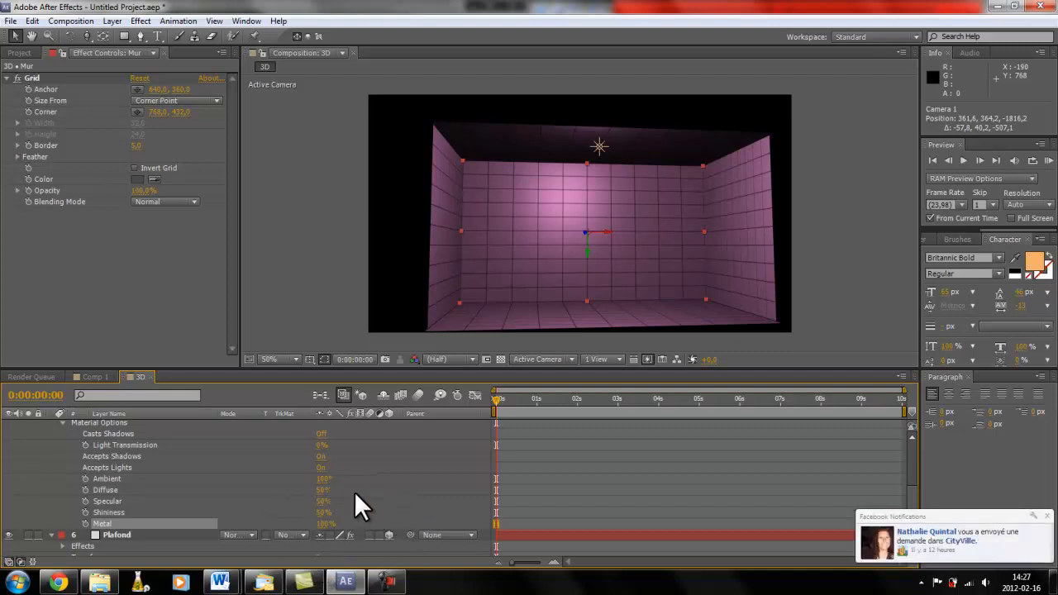
click(323, 457)
click(322, 458)
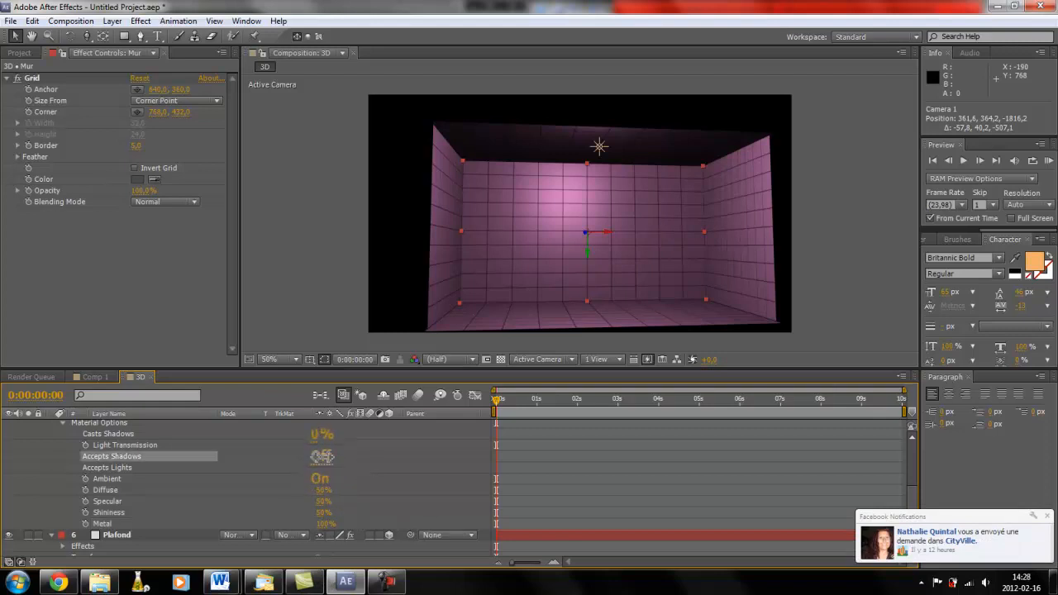
click(323, 469)
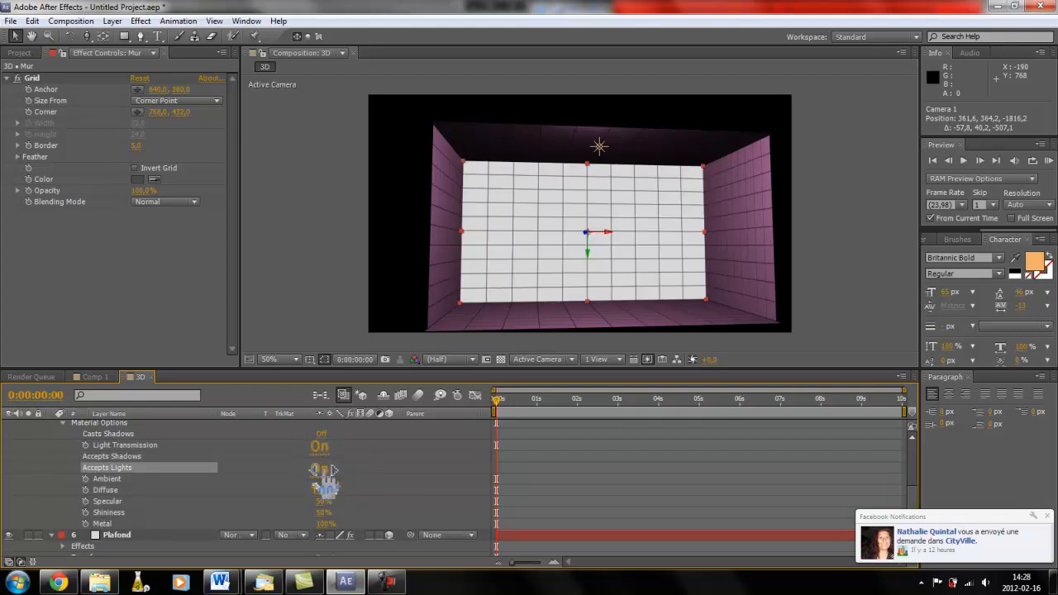
click(322, 468)
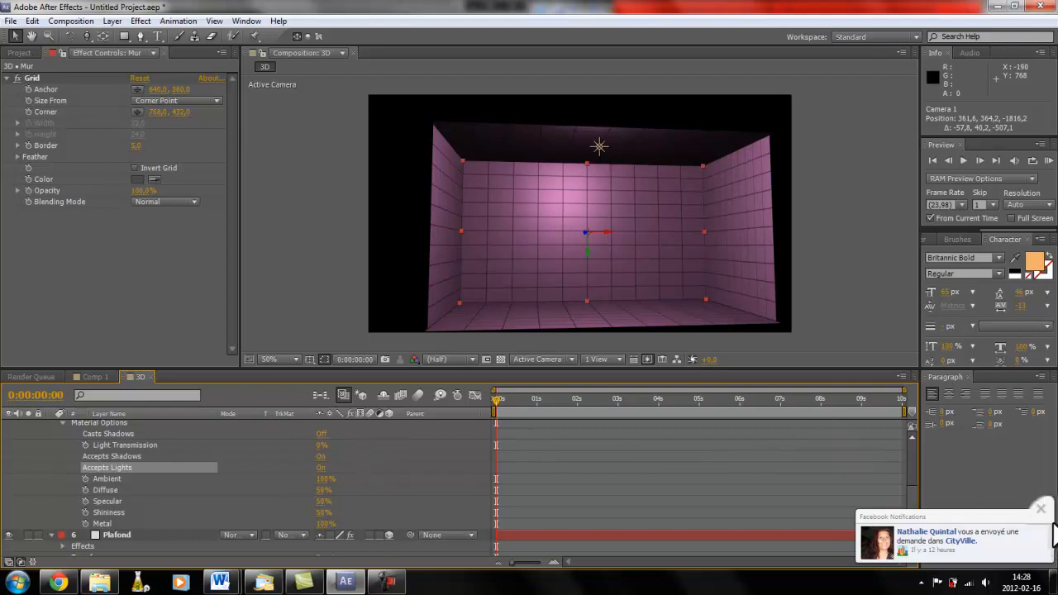
Step: Dismiss the notification popup and collapse the Mur layer's properties in the timeline
click(1045, 515)
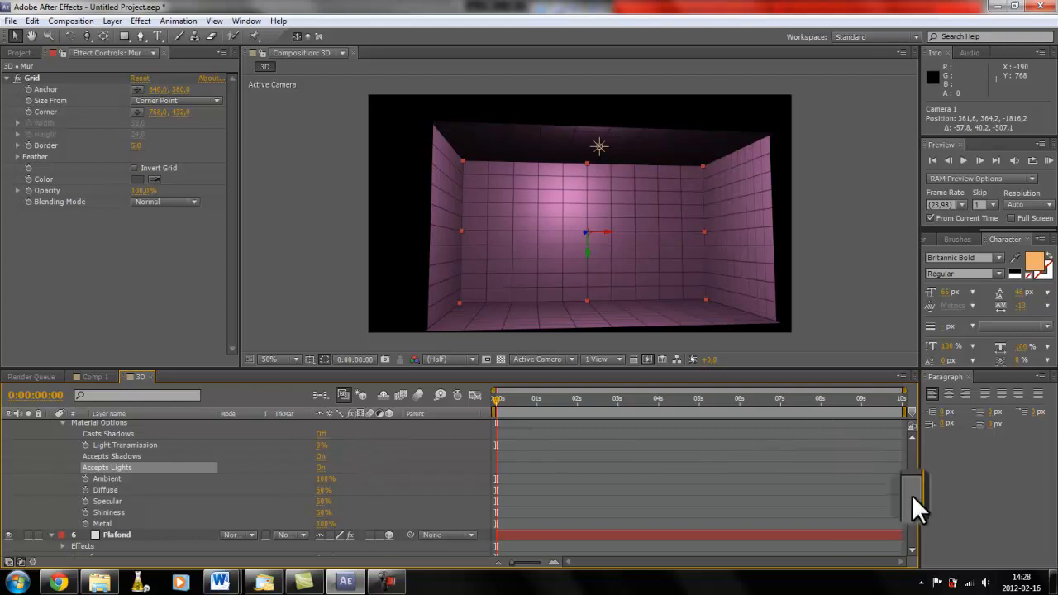
drag(911, 495, 908, 445)
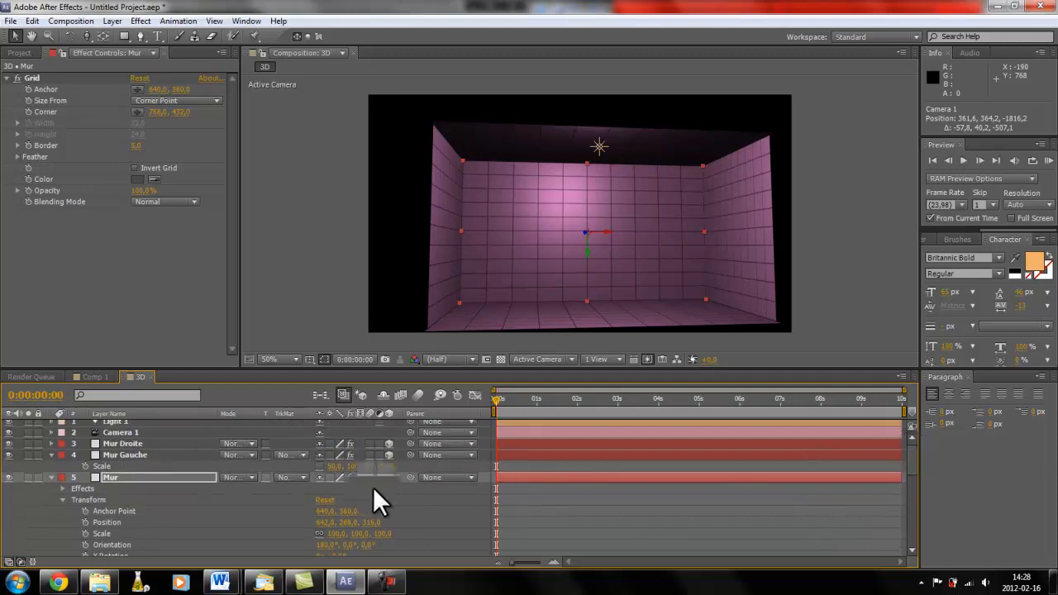
click(50, 477)
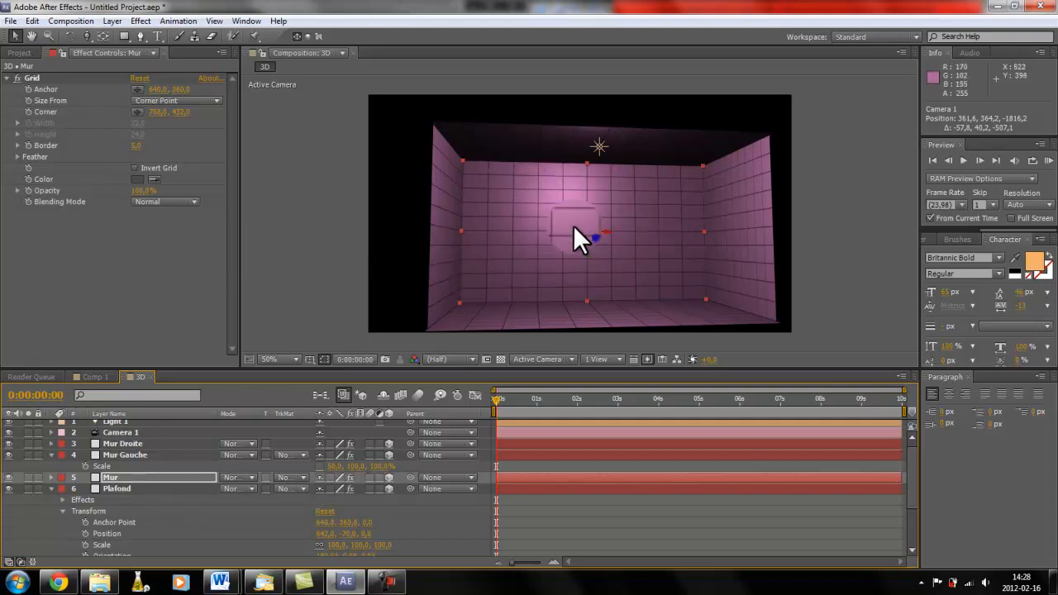
Step: Move Camera 1 forward into the room to about 584.6, 305.0, -1356.6, facing the back wall squarely
key(c)
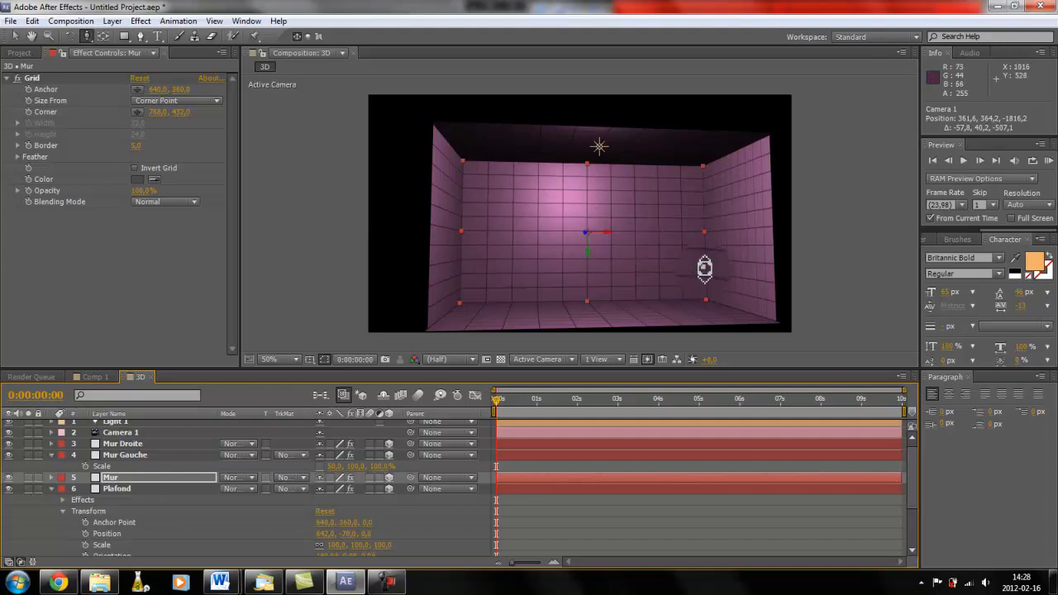
drag(703, 267, 562, 166)
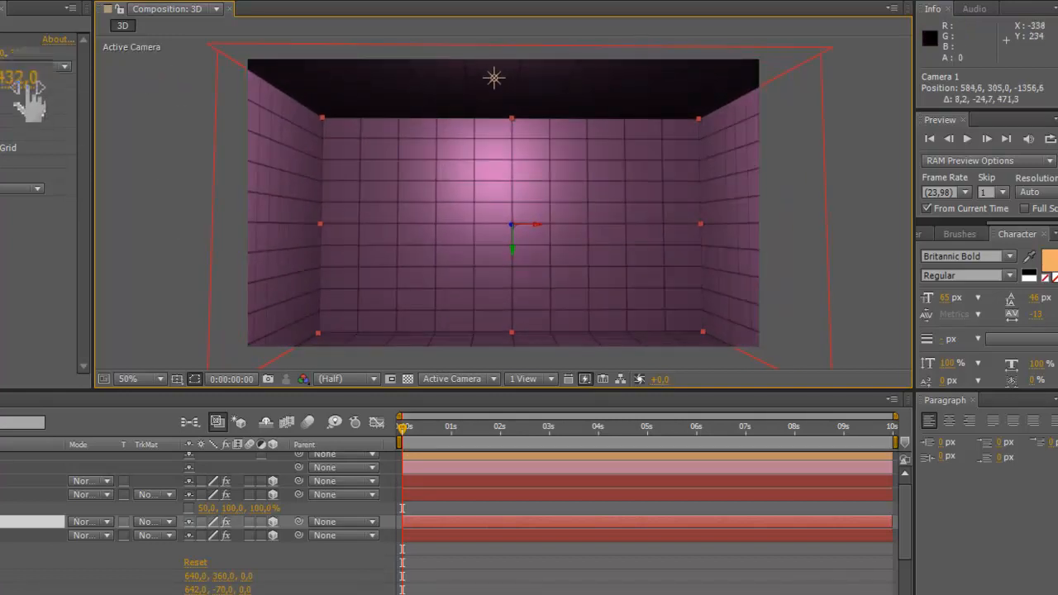
Step: Create a text layer in front of the back wall with an orange word beginning "FARFE"
click(3, 7)
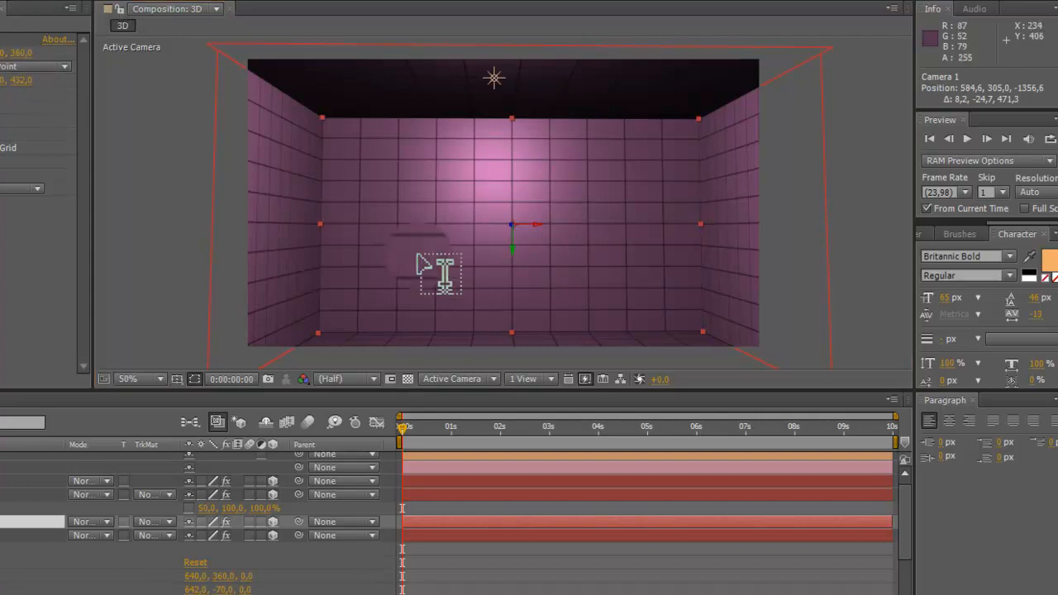
click(493, 227)
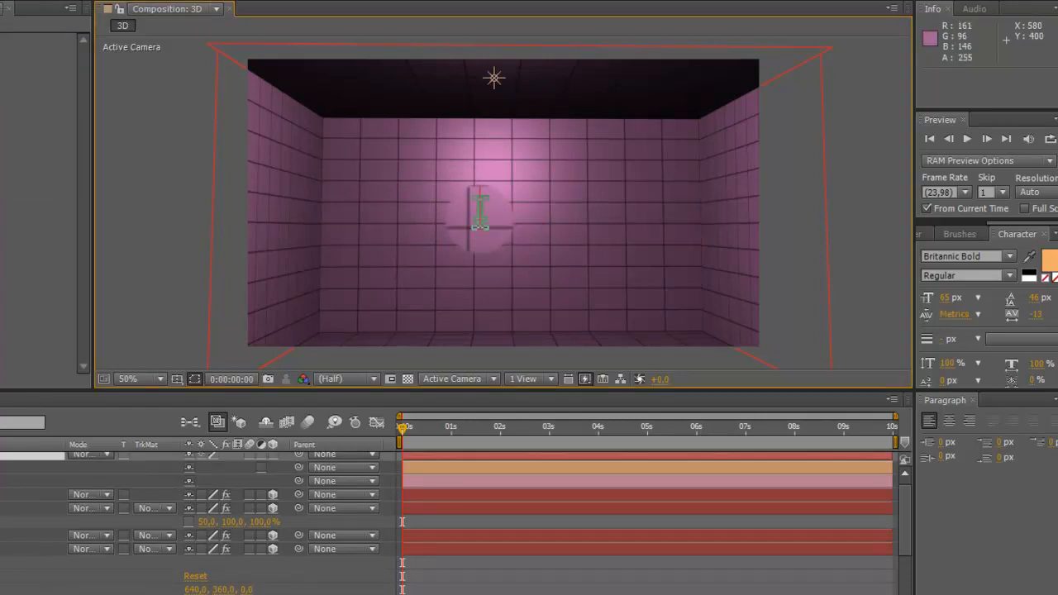
text(KAFE)
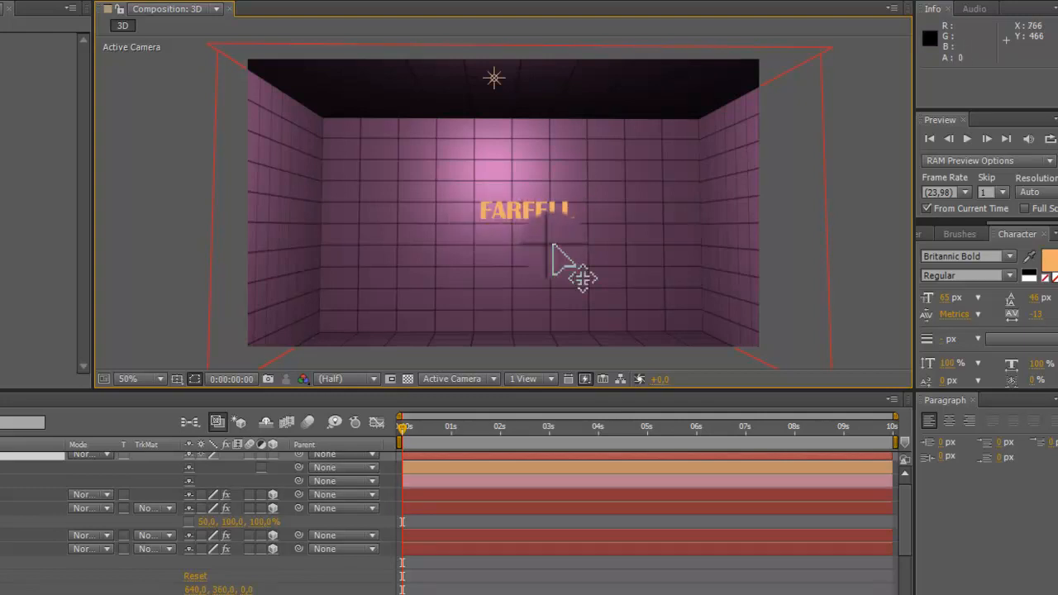
Step: Erase all the letters from the new text layer
key(BackSpace)
key(BackSpace)
key(BackSpace)
key(BackSpace)
key(BackSpace)
key(BackSpace)
key(BackSpace)
key(BackSpace)
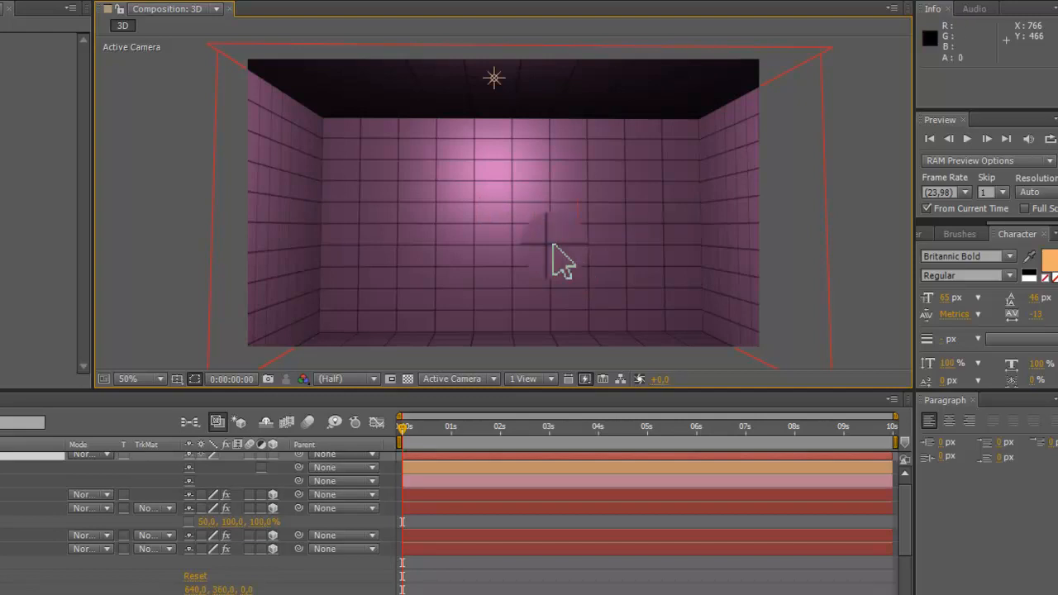
Step: Enter "LUMIÈRE" in the text layer, enlarge it to about 111 px, and center it on the back wall at about 458, 404
text(LUMIÈRE)
key(ctrl+a)
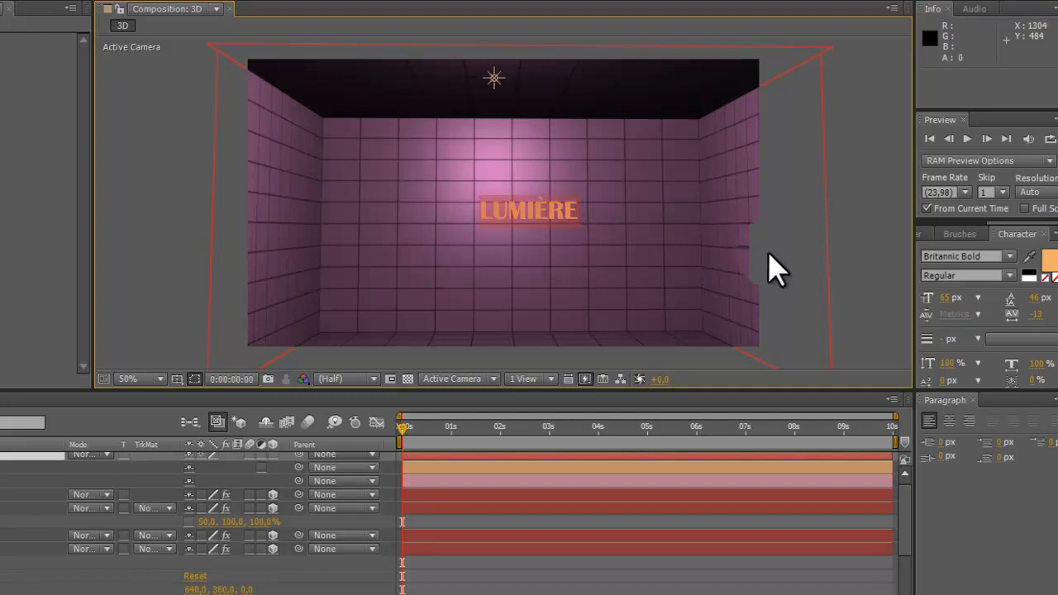
drag(943, 298, 982, 301)
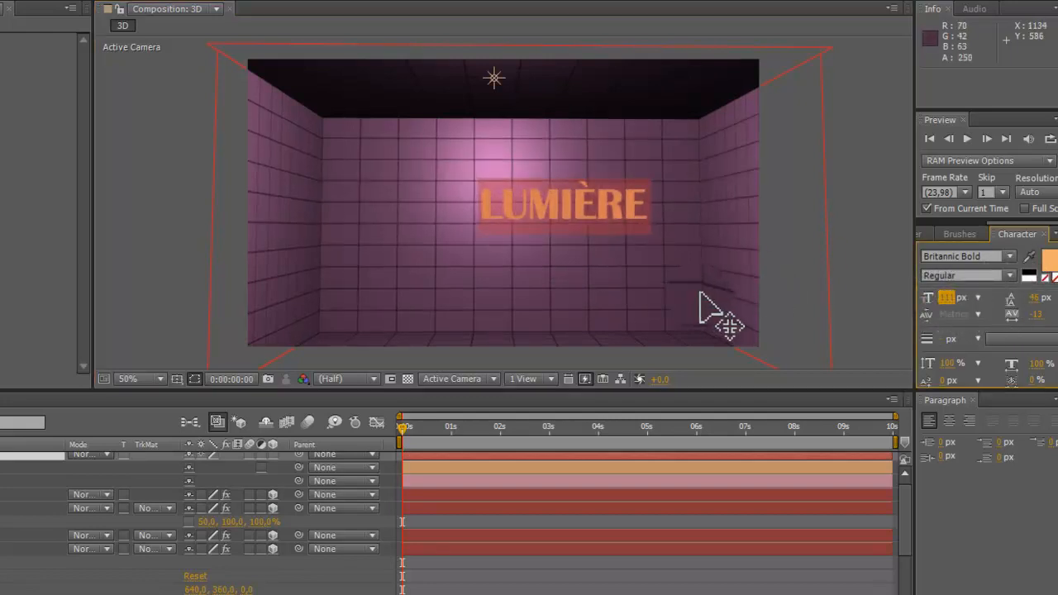
drag(695, 308, 652, 304)
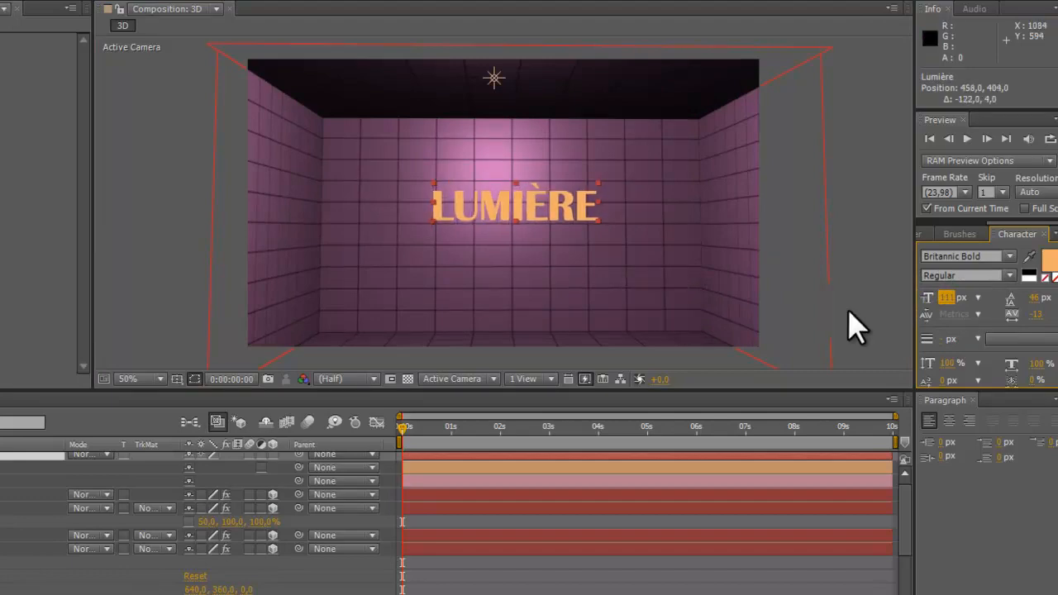
Step: Recolor the LUMIÈRE text to a more saturated orange, #FBA141
click(1047, 262)
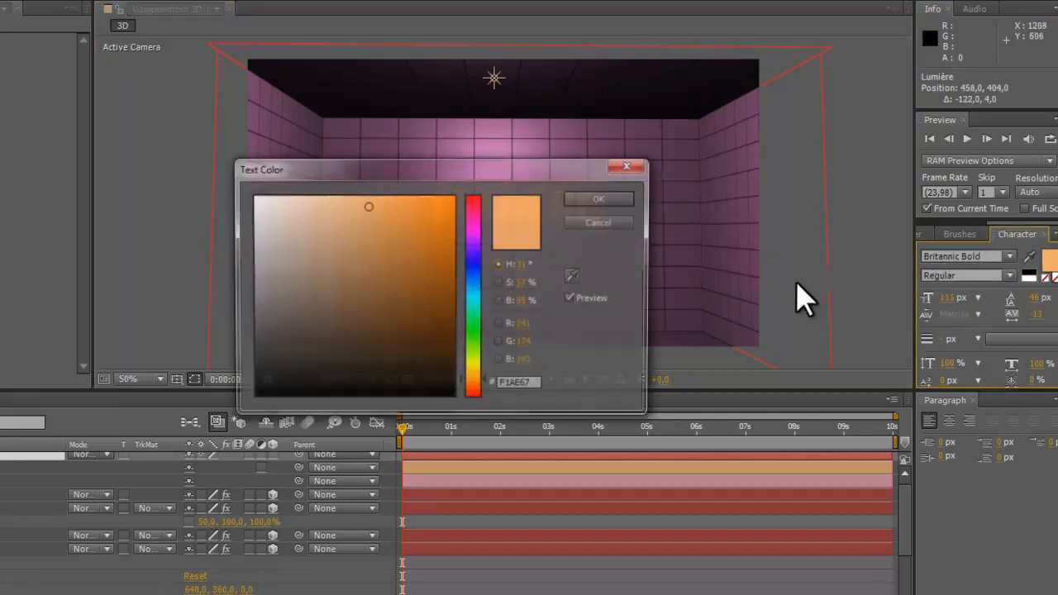
drag(393, 285, 359, 193)
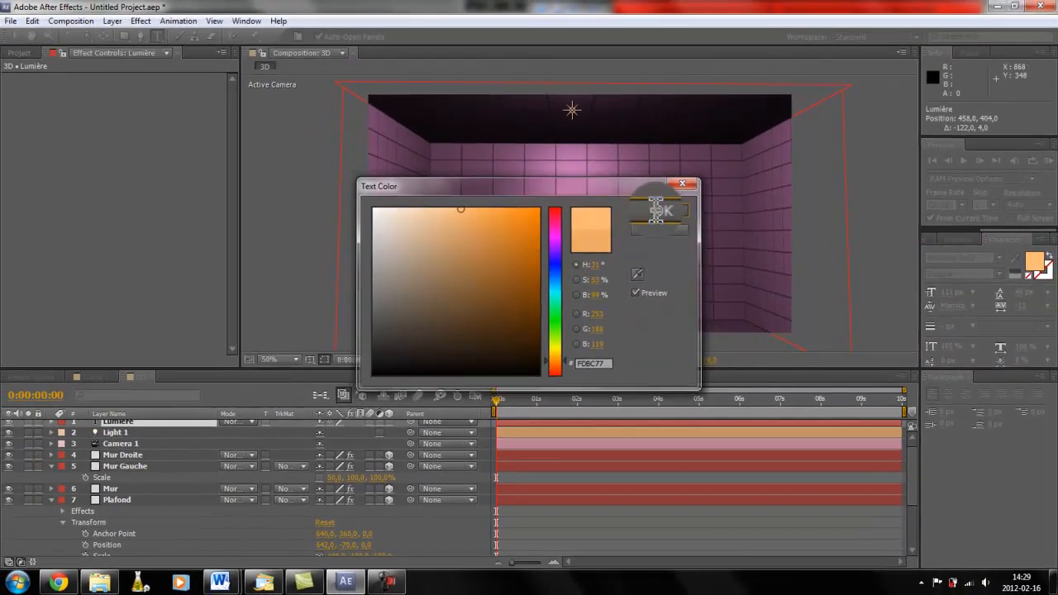
click(609, 199)
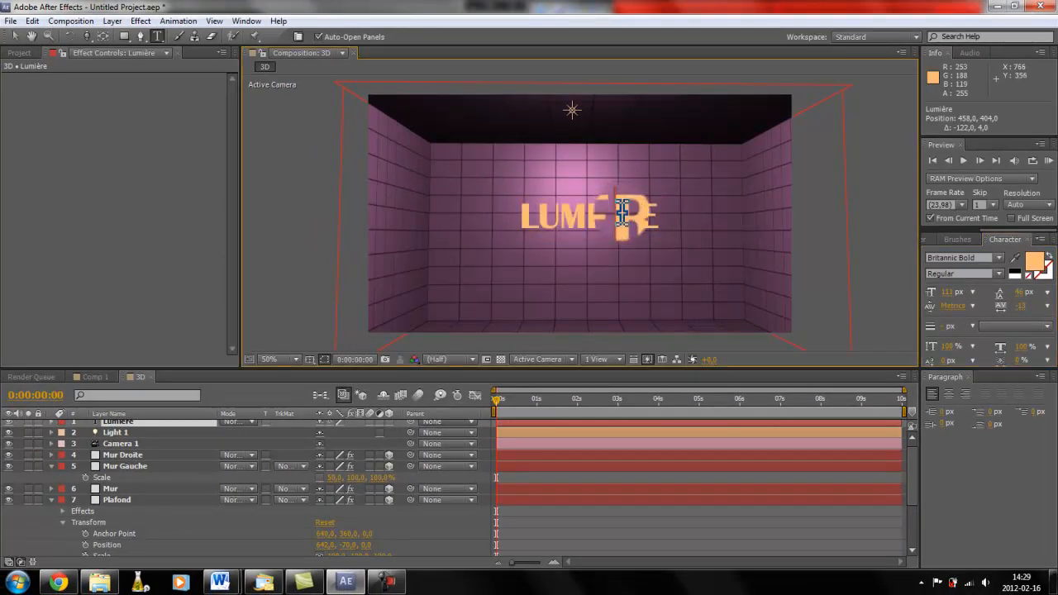
click(1033, 262)
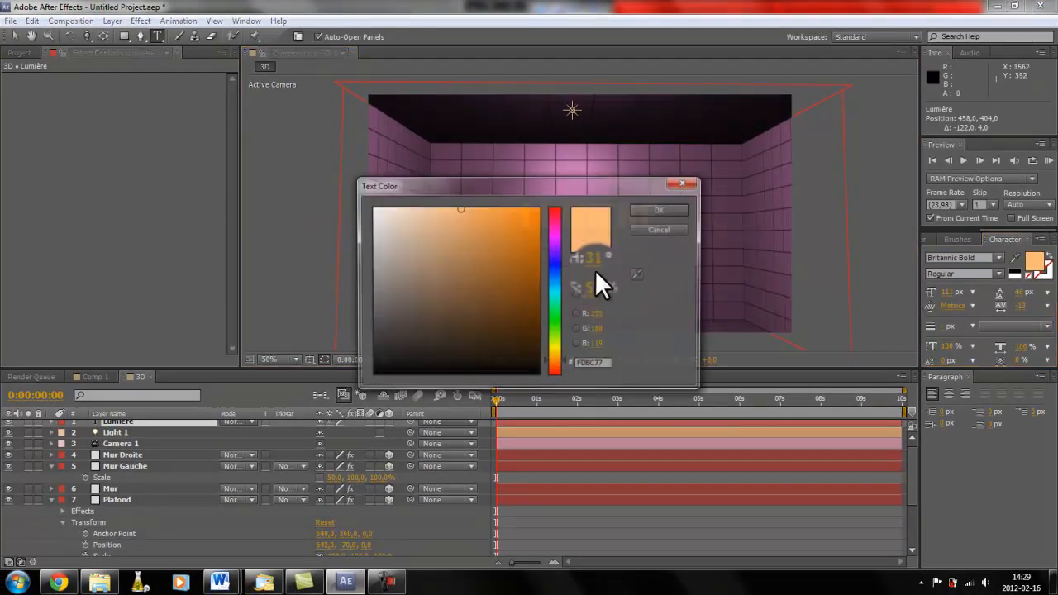
drag(498, 235, 500, 210)
click(659, 210)
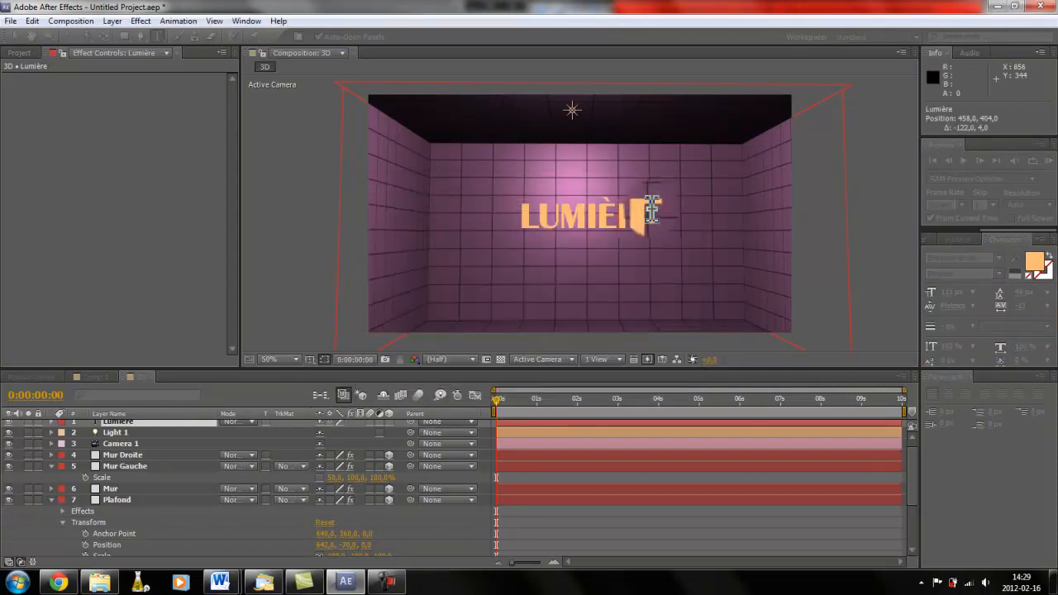
click(1032, 263)
click(493, 217)
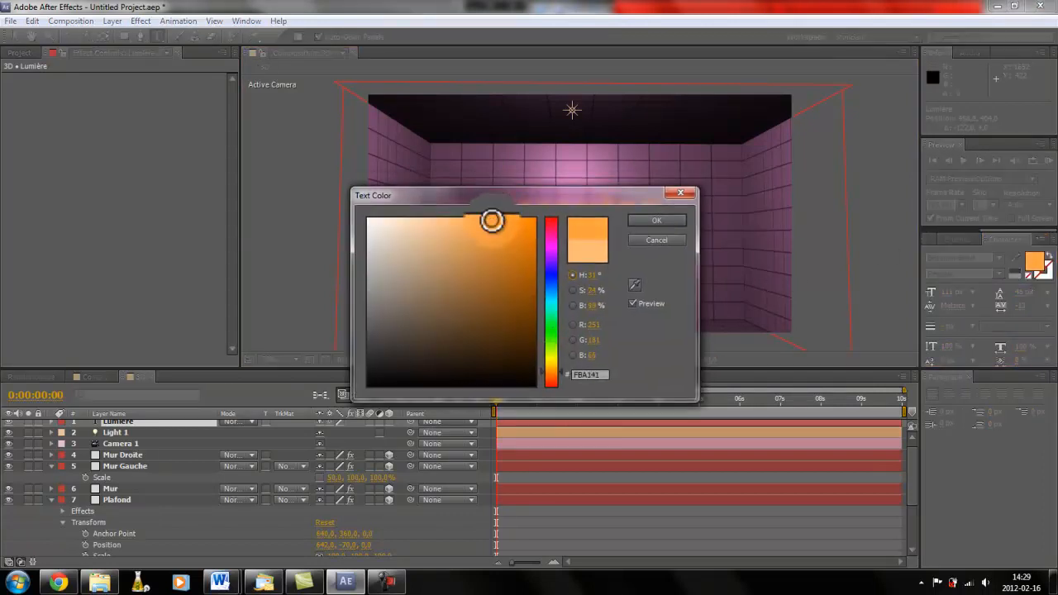
click(659, 215)
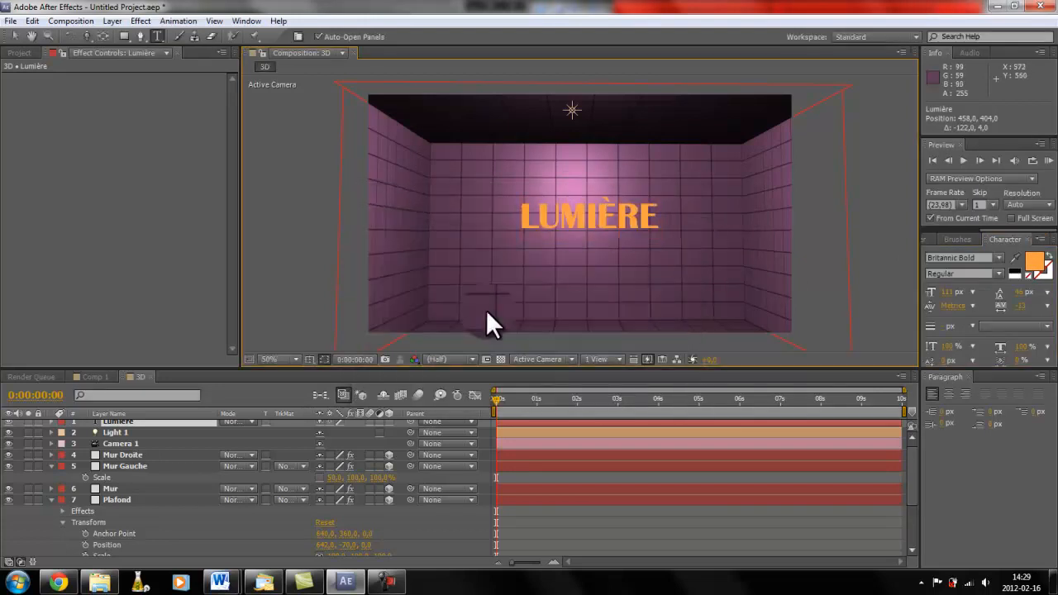
Step: Move the Lumière text layer directly below Camera 1 in the layer stack and make it a 3D layer
drag(914, 495, 913, 461)
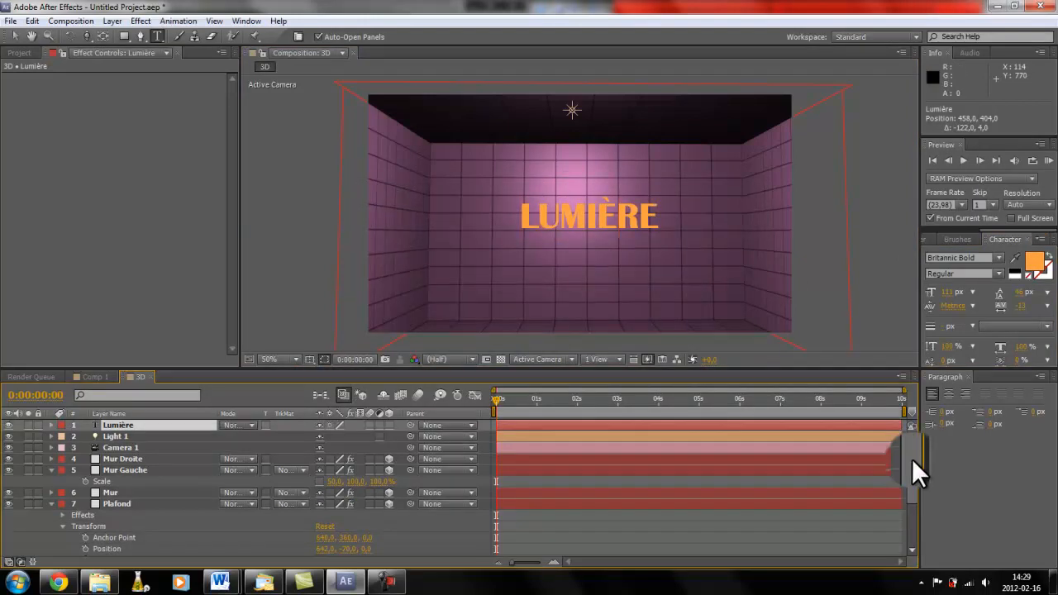
drag(124, 426, 124, 424)
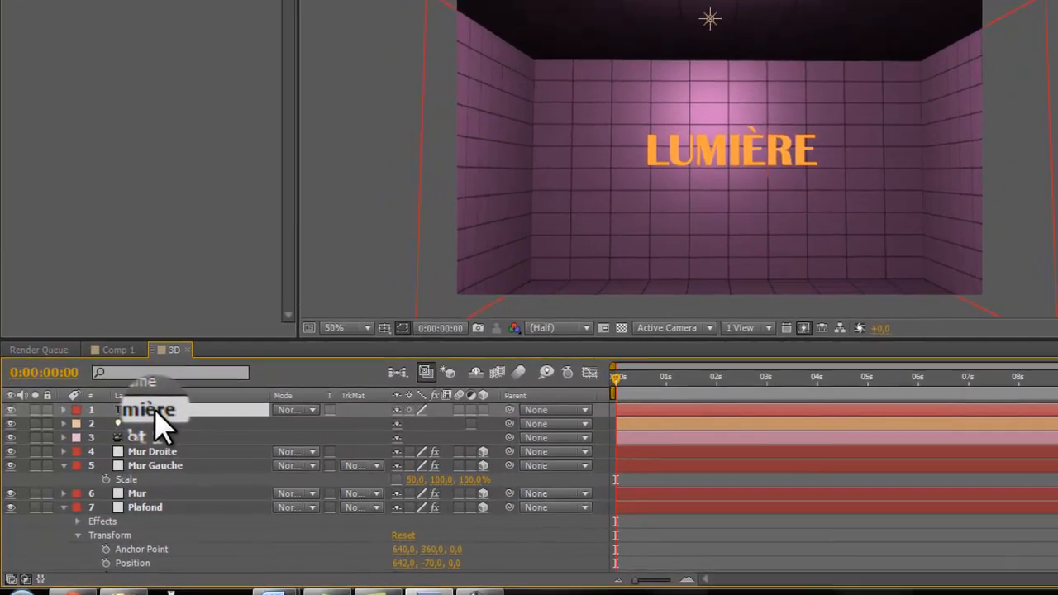
click(156, 410)
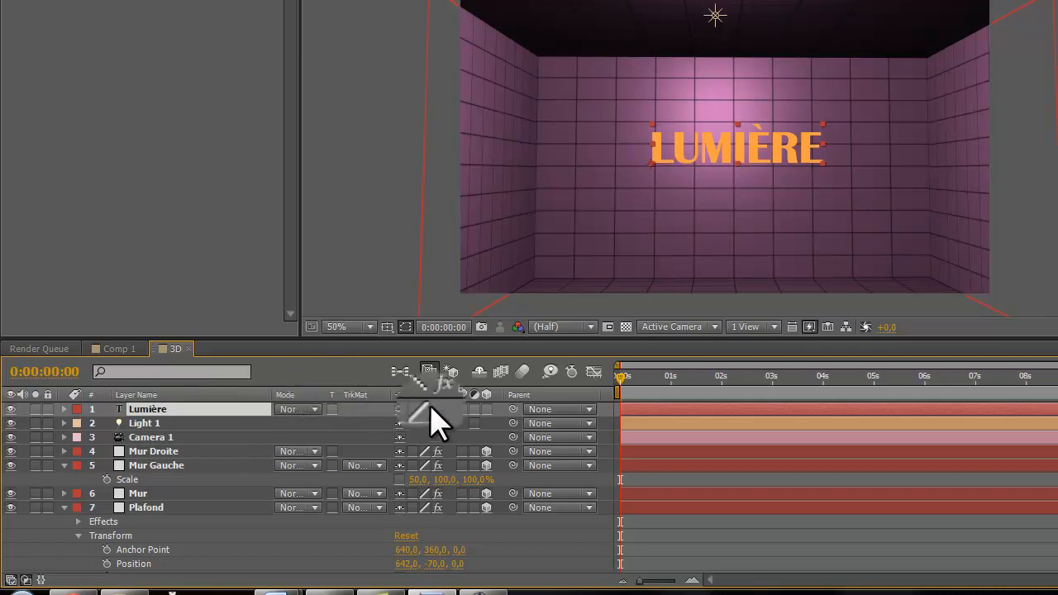
drag(494, 425, 165, 430)
drag(351, 431, 488, 432)
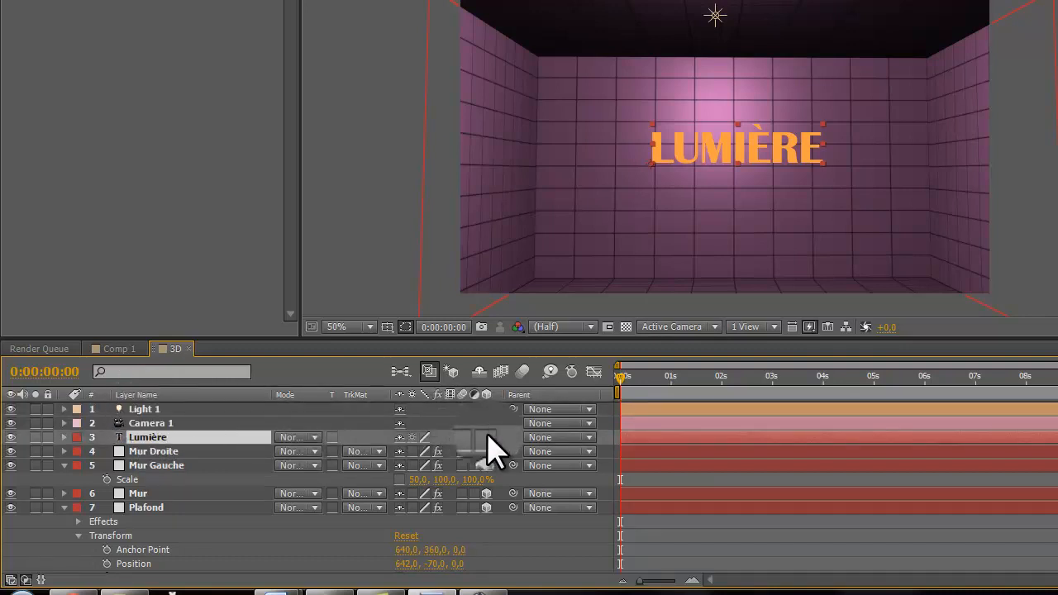
drag(488, 451, 486, 437)
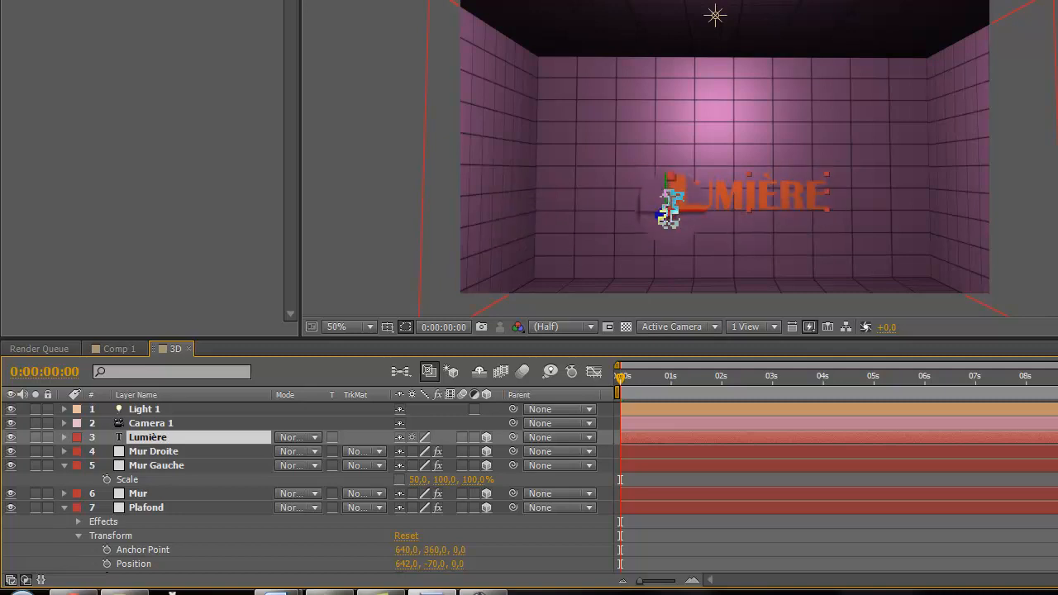
Step: Scale the Lumière layer to 140% and center it in front of the back wall at 344, 346, 0
drag(680, 208, 674, 175)
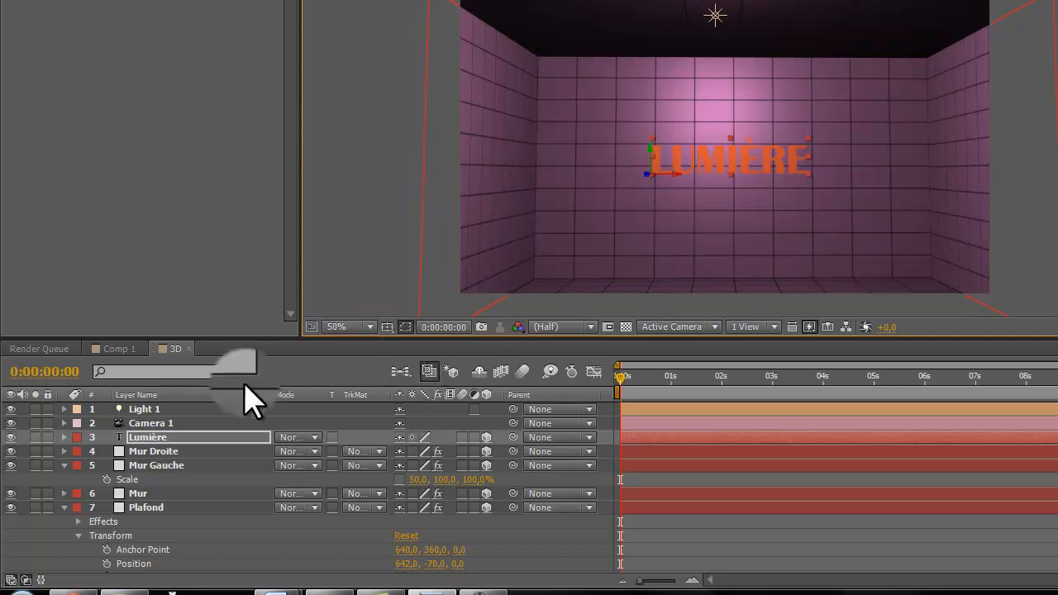
key(s)
drag(438, 452, 446, 452)
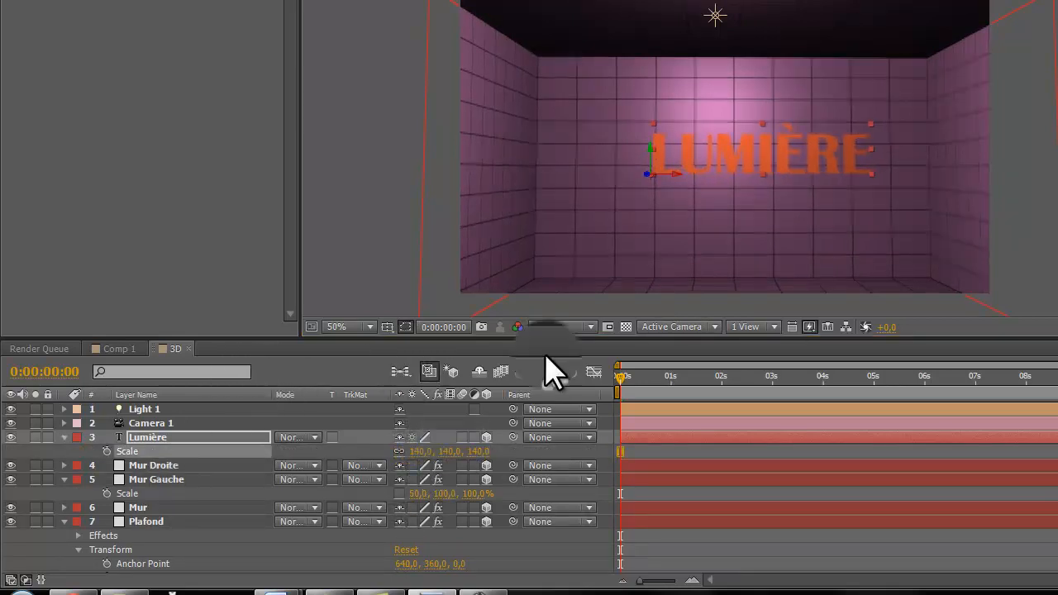
drag(671, 172, 630, 168)
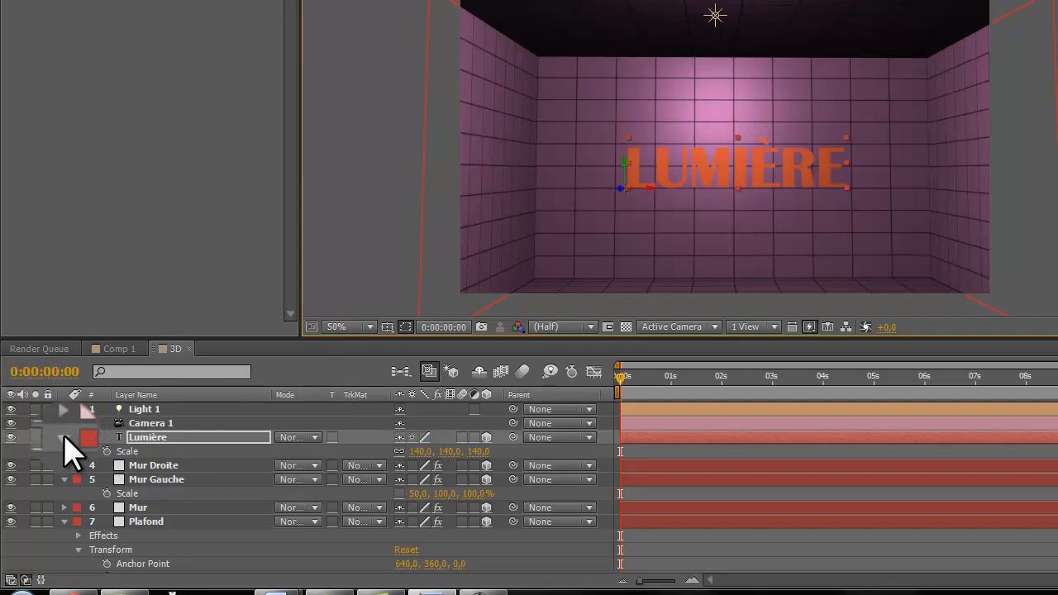
Step: Turn Casts Shadows on in the Lumière layer's material options and move the text to about 152, 202, 0
click(65, 437)
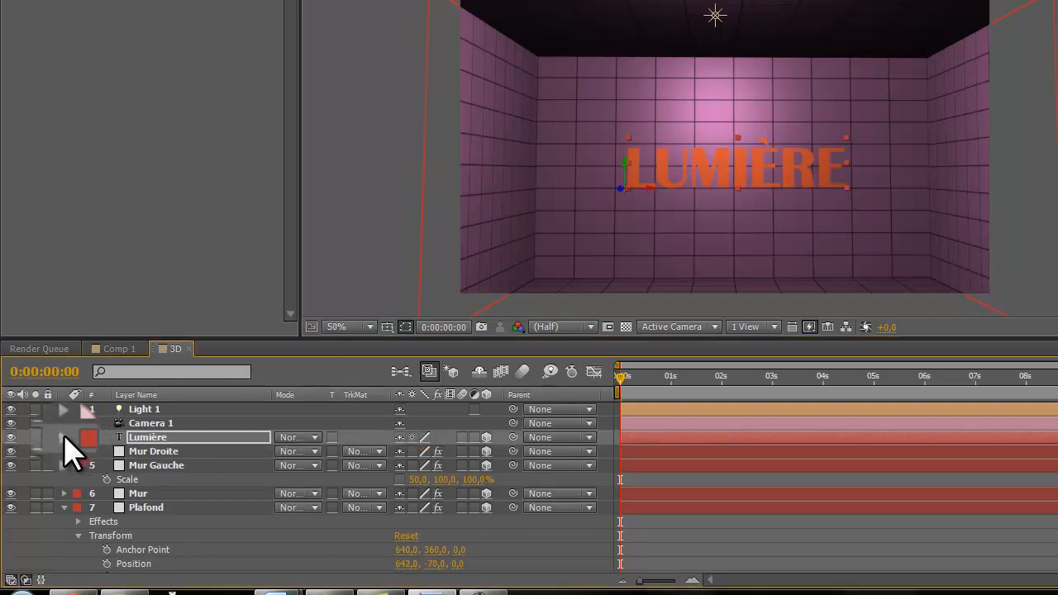
click(64, 437)
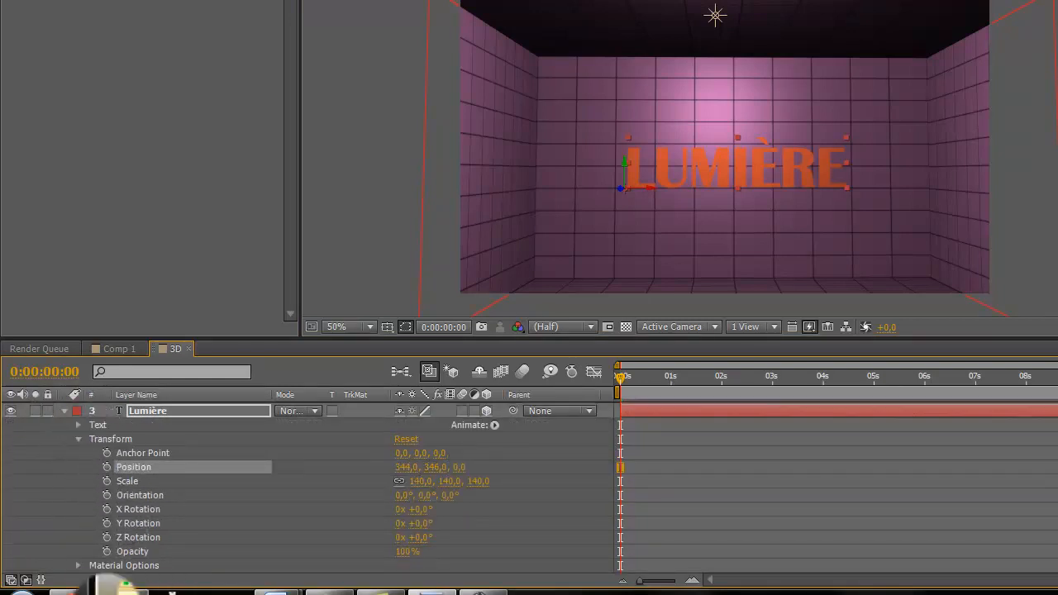
click(78, 565)
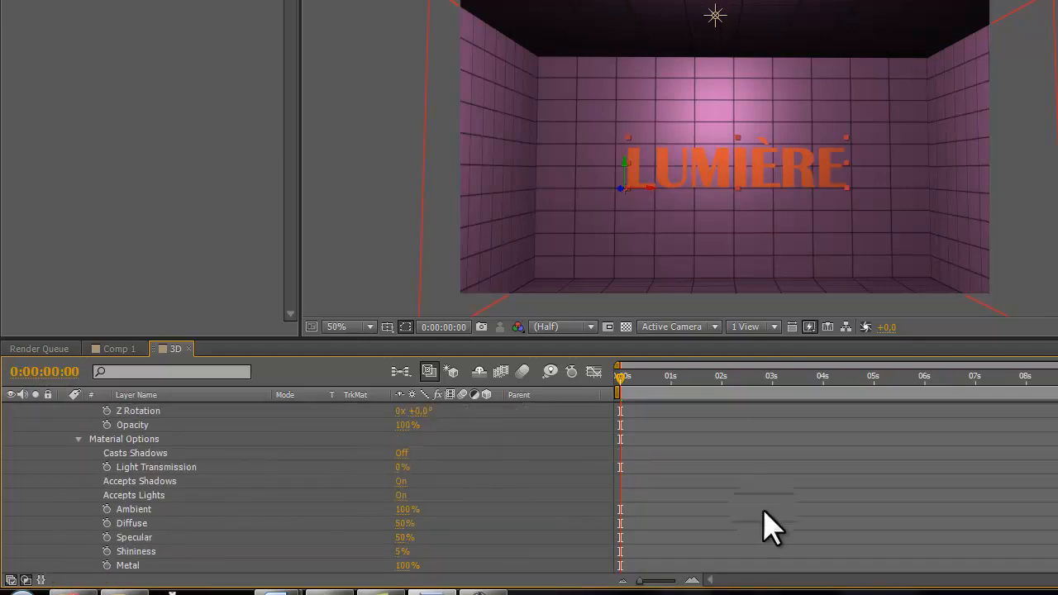
drag(951, 472, 953, 481)
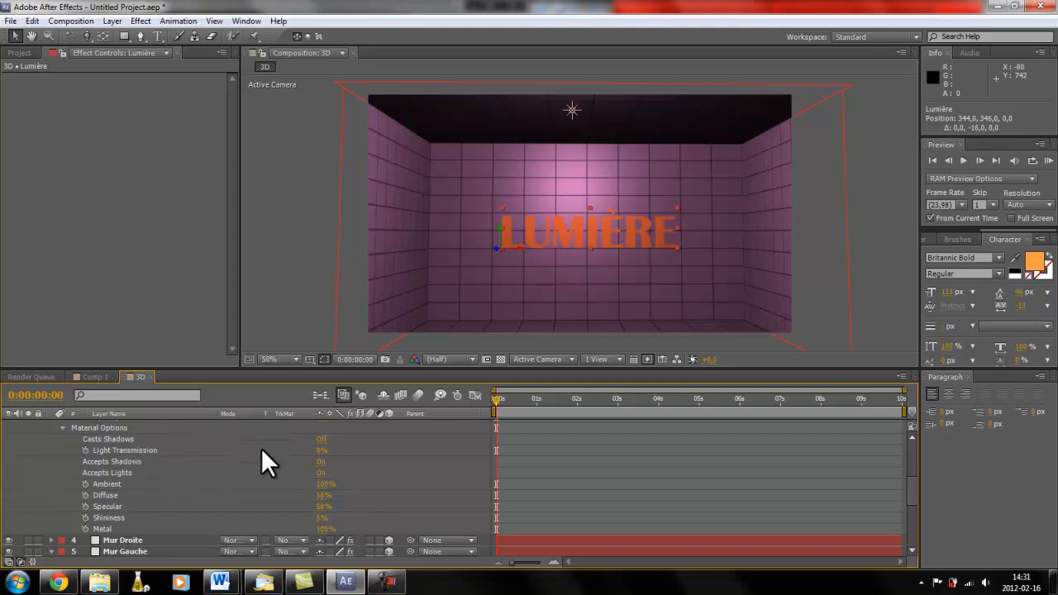
click(319, 439)
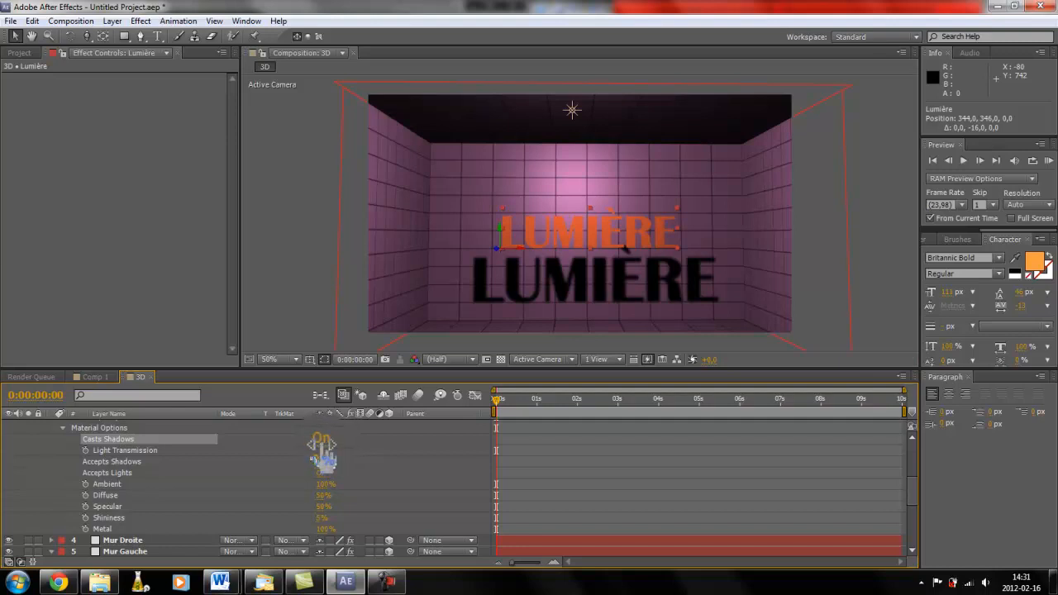
click(323, 439)
click(324, 439)
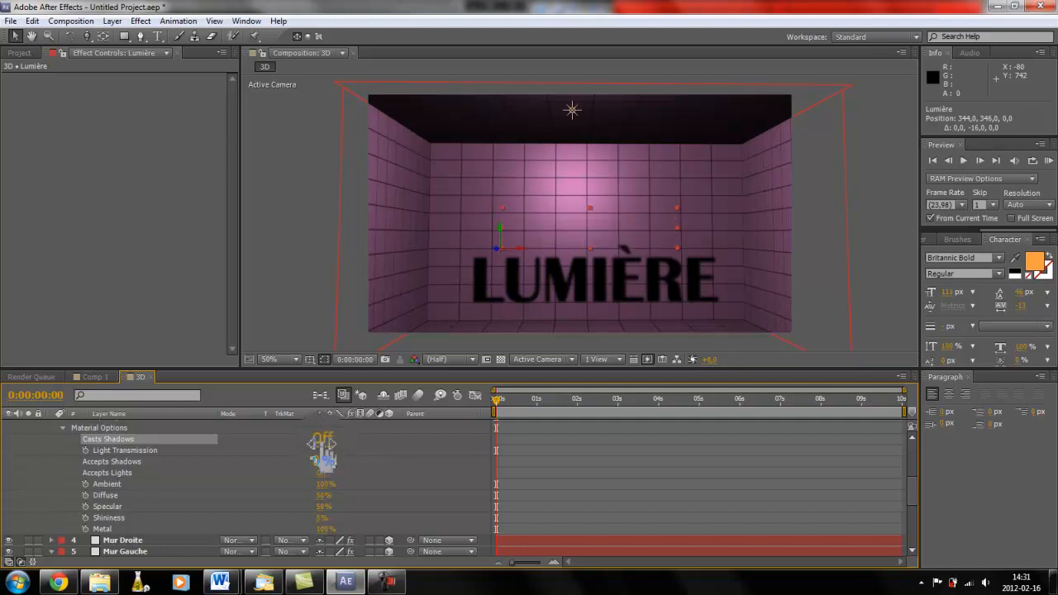
click(321, 438)
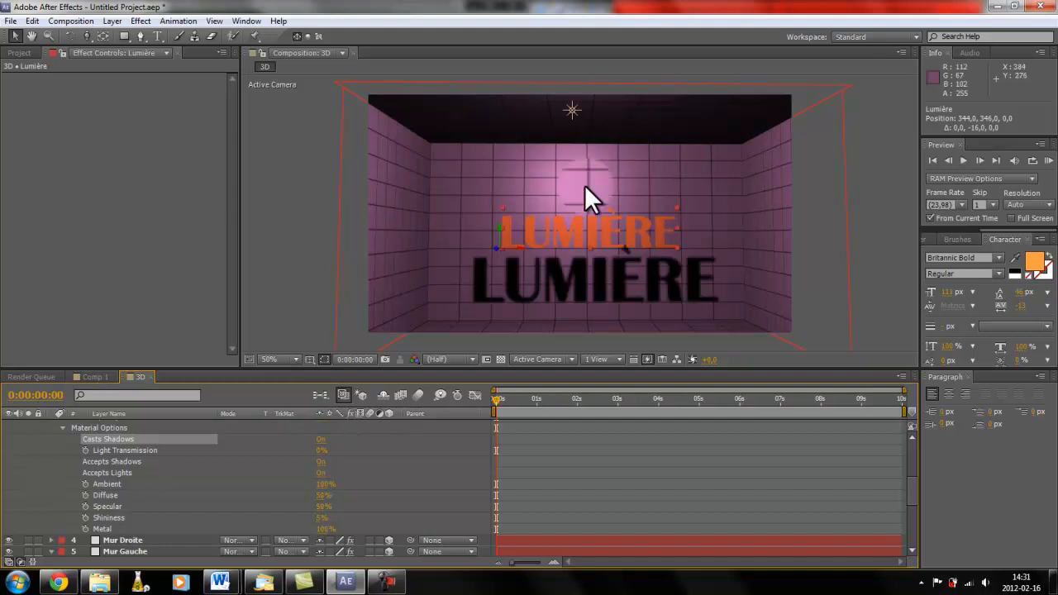
drag(523, 249, 457, 243)
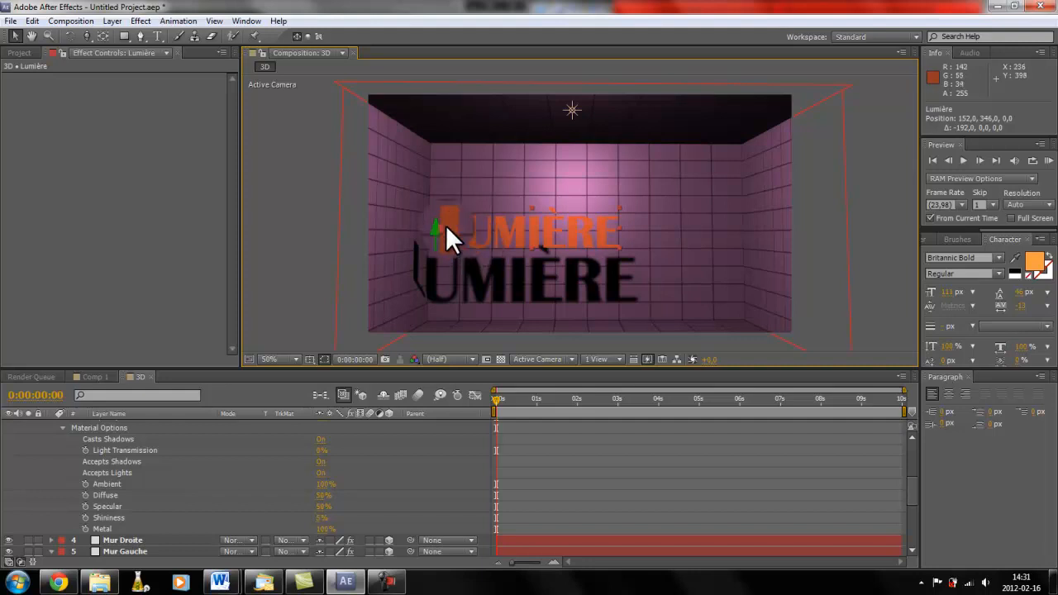
drag(444, 227, 439, 173)
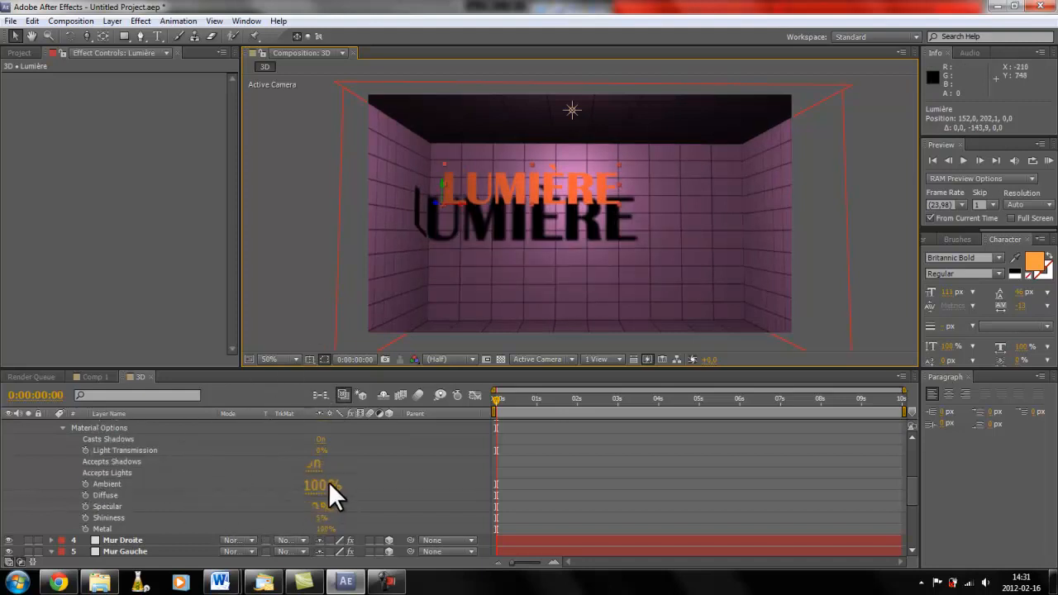
Step: Try different Ambient and Light Transmission values on the Lumière text, returning them to 100% and 0%
mouse_move(318, 485)
mouse_down()
mouse_move(295, 485)
mouse_move(514, 480)
mouse_up()
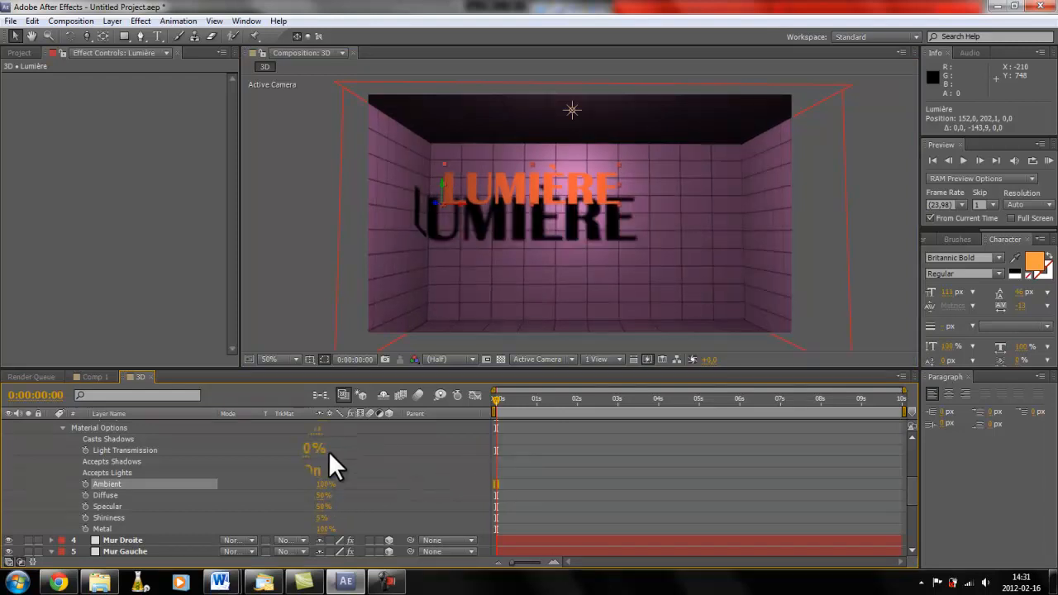
drag(322, 450, 463, 446)
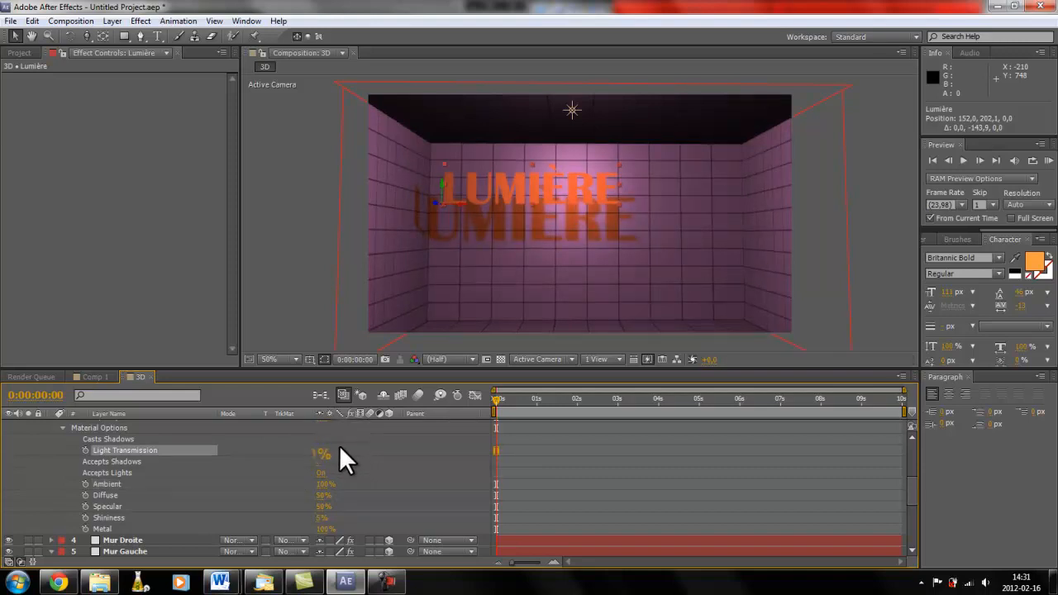
drag(325, 450, 224, 451)
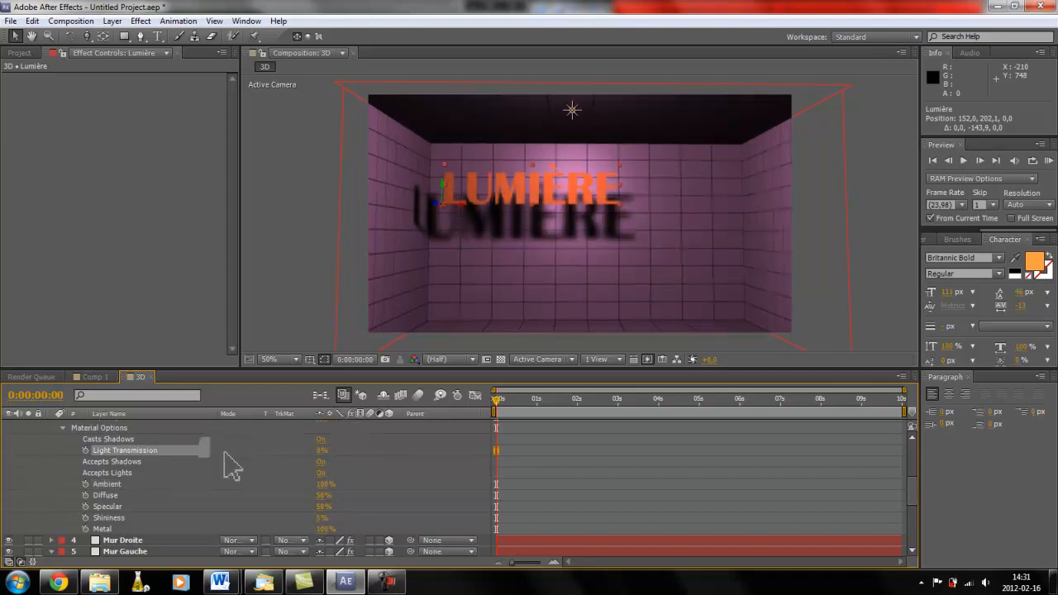
Step: Try the Accepts Shadows and Accepts Lights options of the Lumière text, leaving both on
click(320, 461)
click(322, 474)
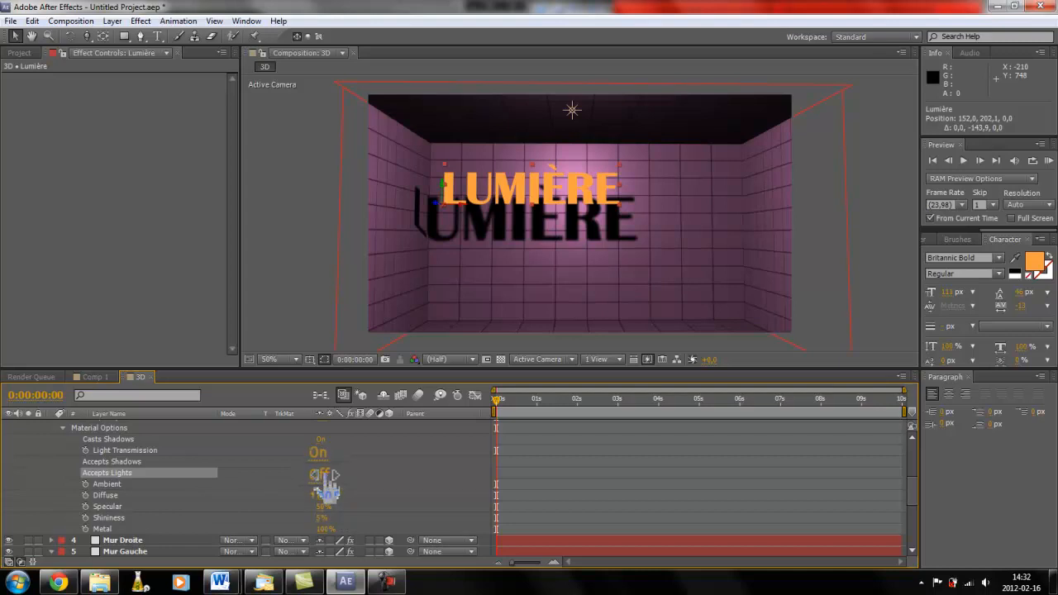
click(322, 474)
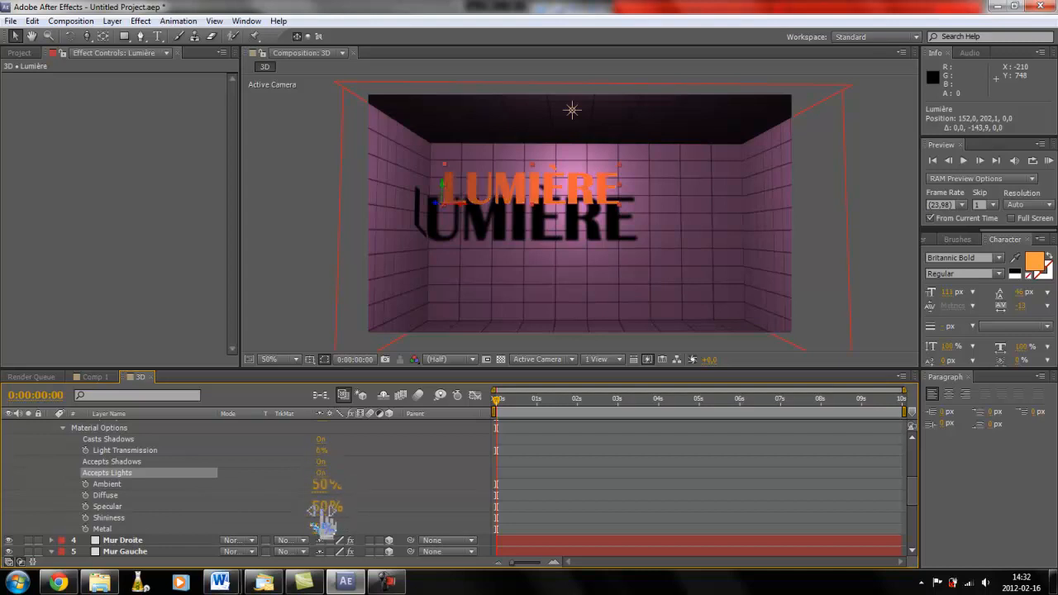
Step: Set the Lumière text's Specular to 98% and its Shininess to 10%
drag(324, 506, 347, 505)
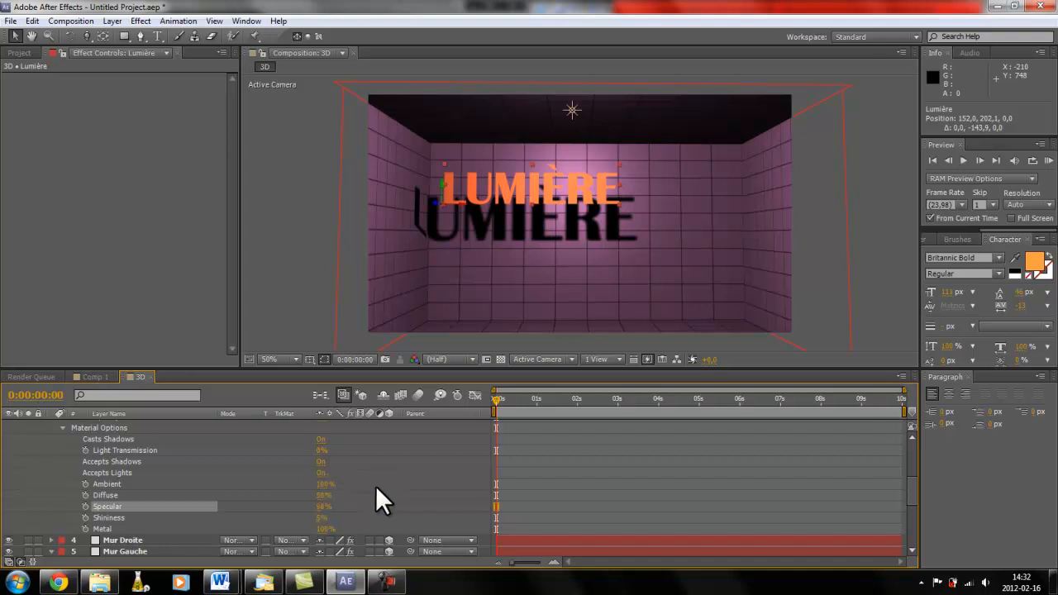
mouse_move(320, 517)
mouse_down()
mouse_move(377, 510)
mouse_move(305, 517)
mouse_move(333, 518)
mouse_up()
click(324, 516)
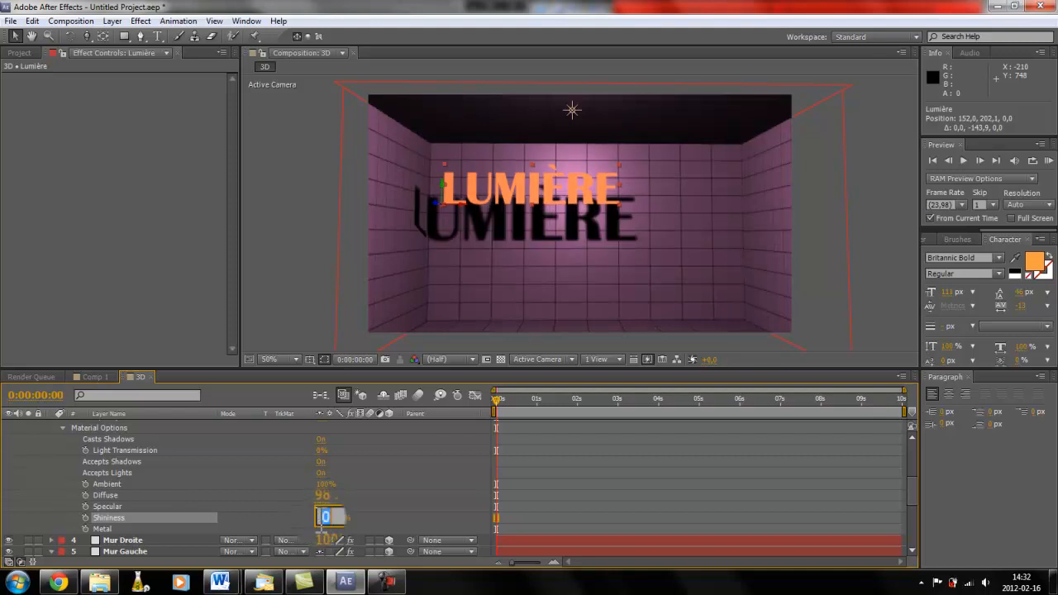
text(0)
key(Return)
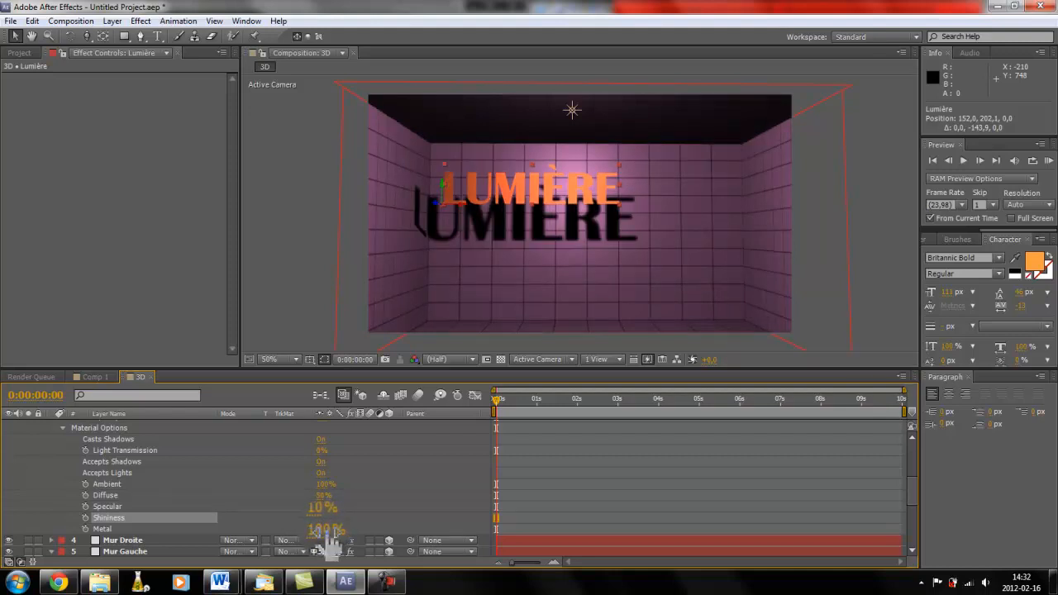
Step: Review the Lumière layer's text, transform and material option properties, including its Opacity
click(906, 478)
scroll(909, 463, up, 4)
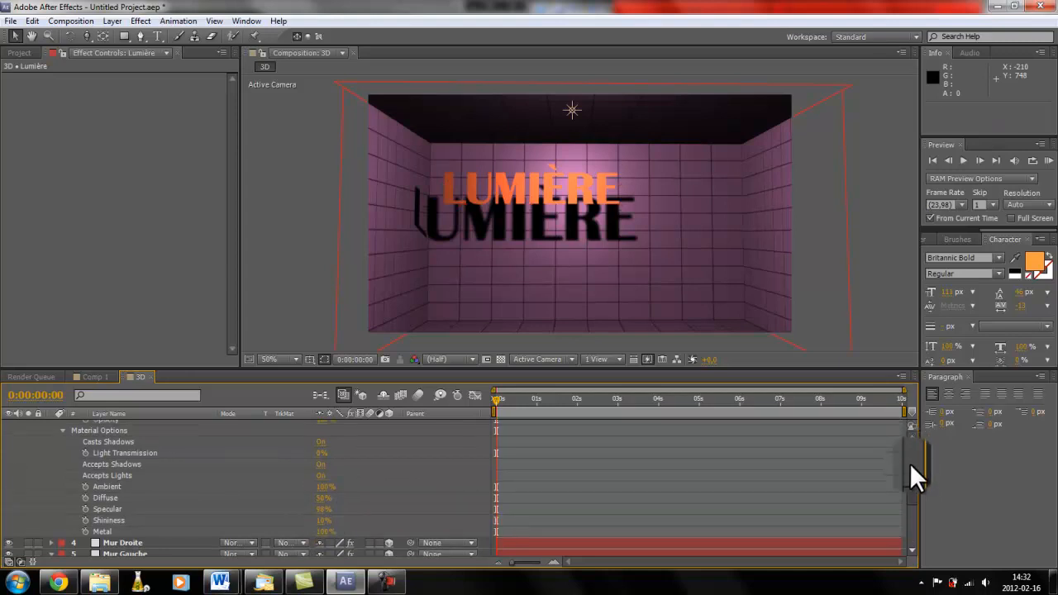
drag(909, 455, 909, 481)
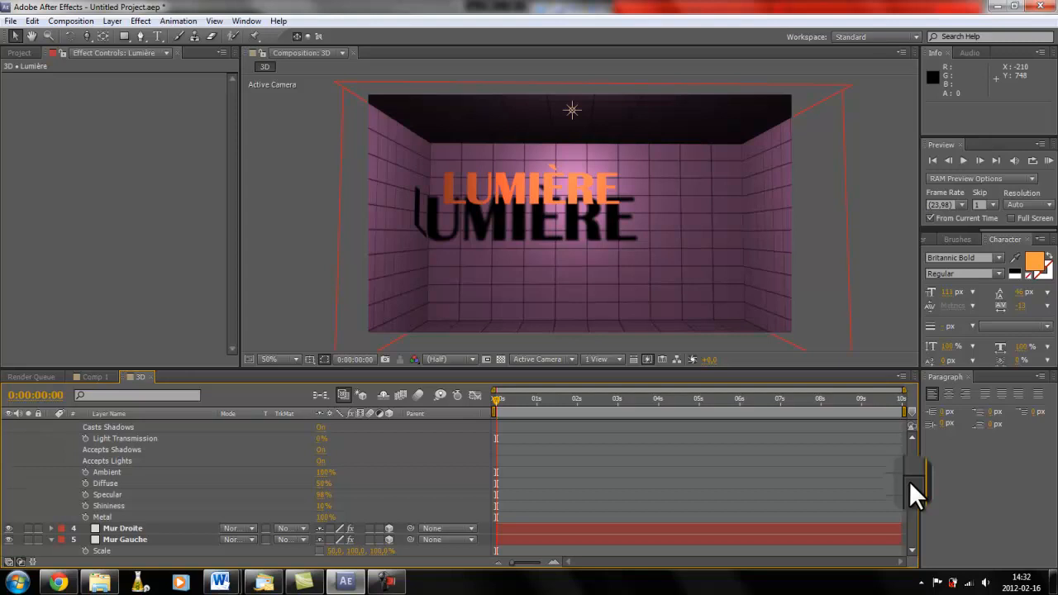
drag(908, 478, 908, 448)
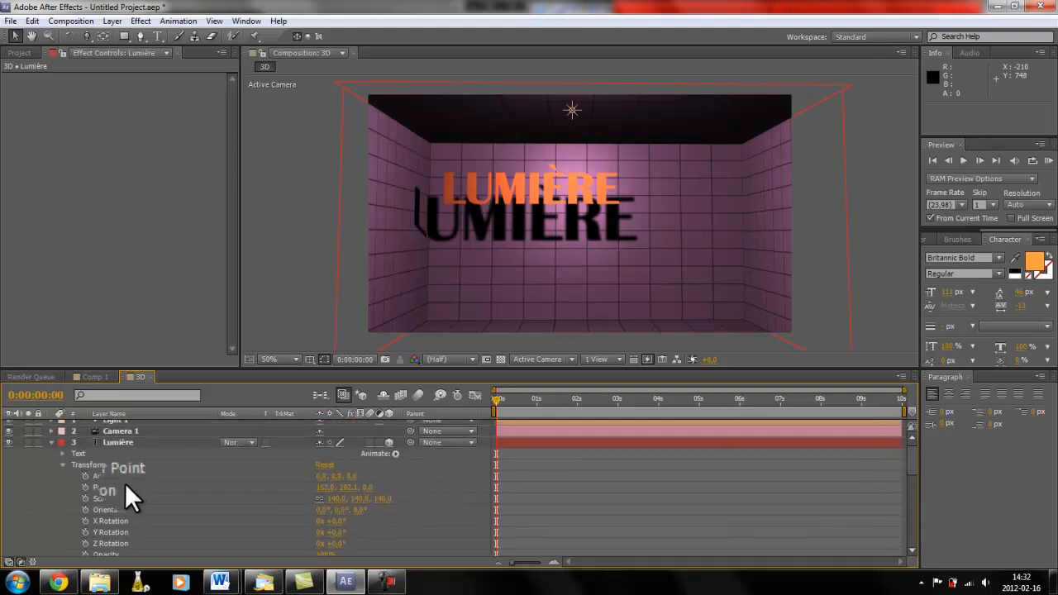
click(61, 452)
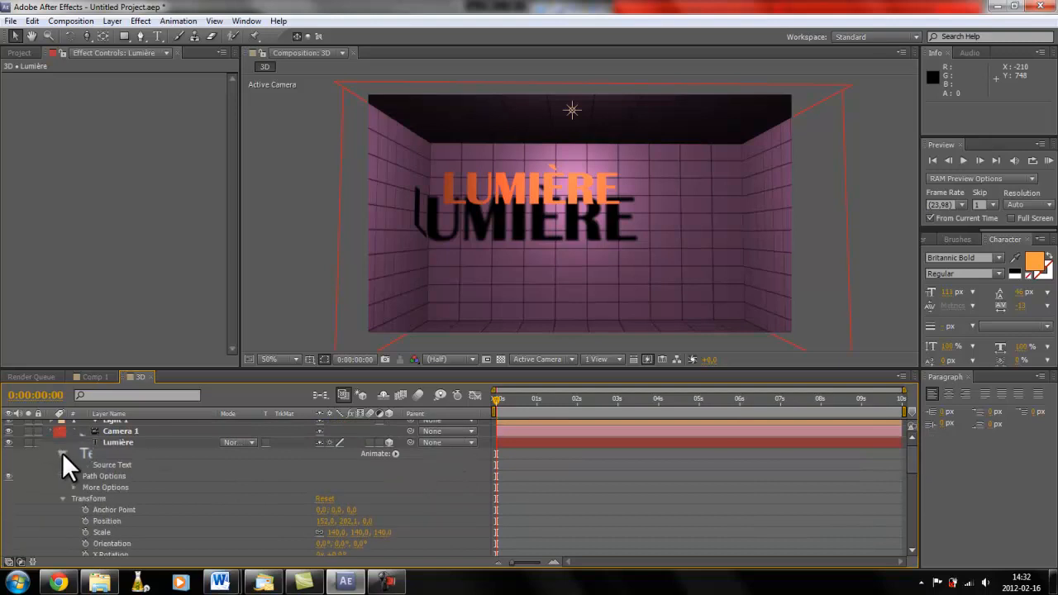
click(63, 452)
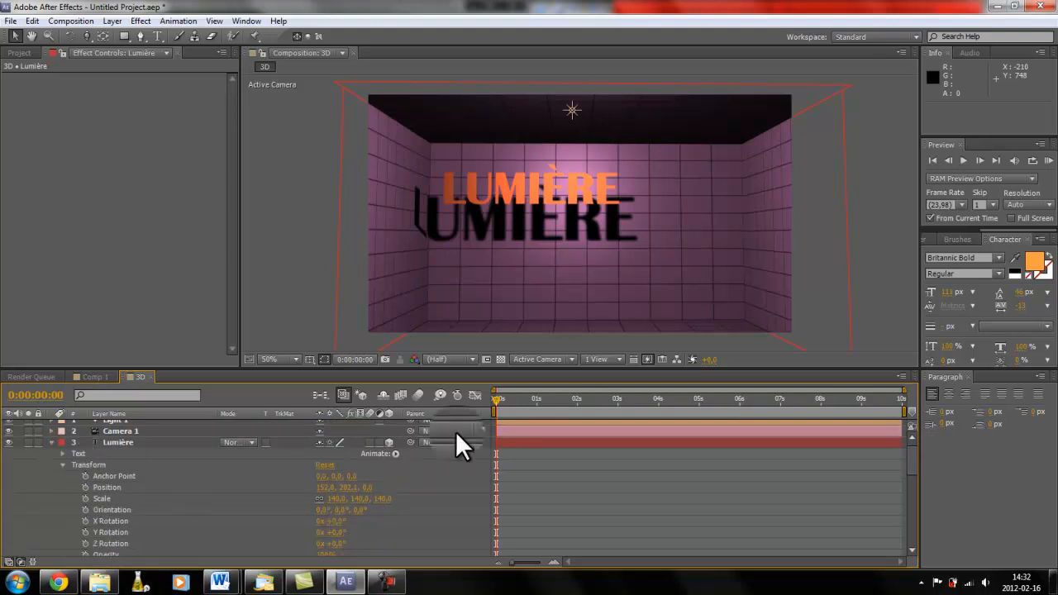
drag(910, 457, 911, 475)
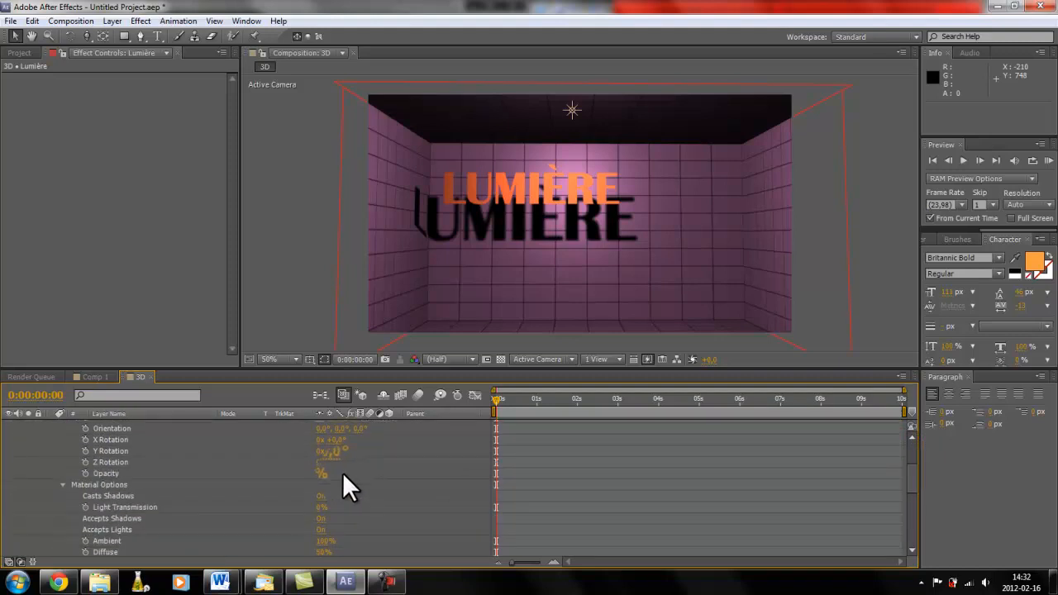
drag(320, 473, 394, 475)
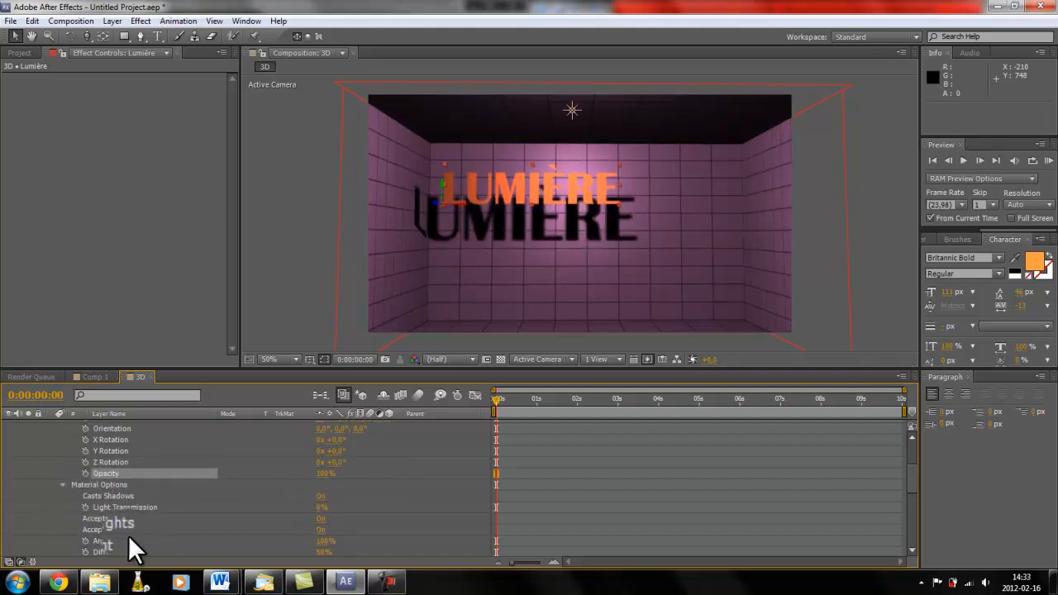
click(59, 484)
click(59, 485)
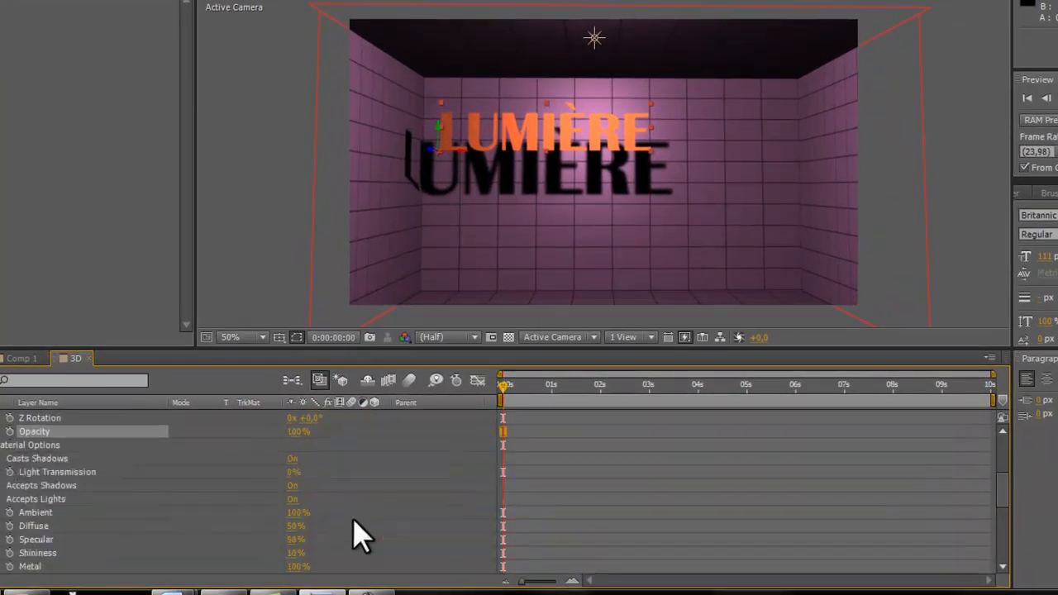
Step: Try a different Light Transmission value on the Lumière text and set it back to 0%
drag(999, 485, 1001, 495)
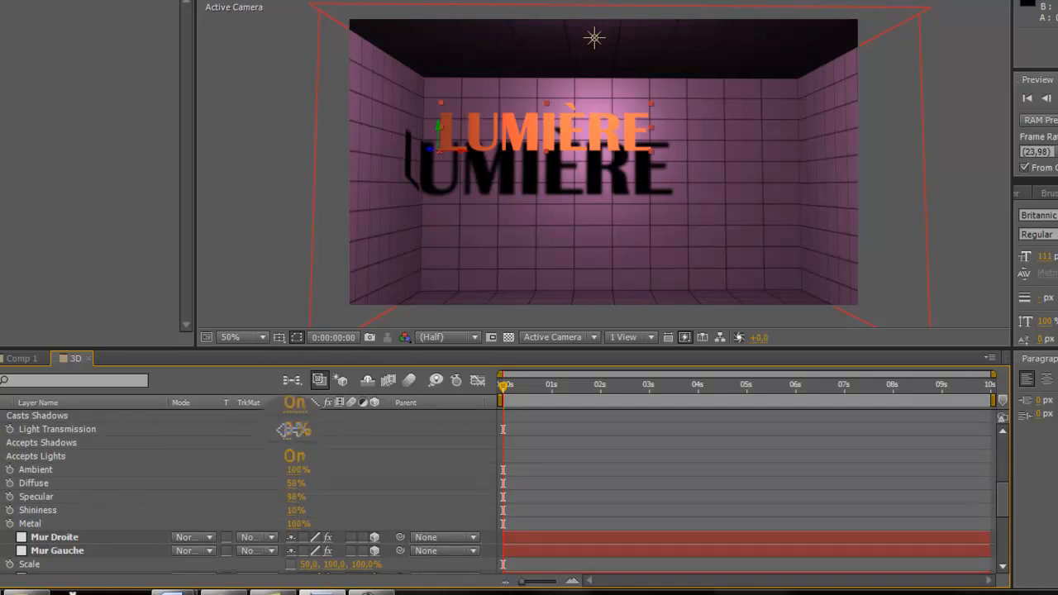
drag(293, 429, 253, 429)
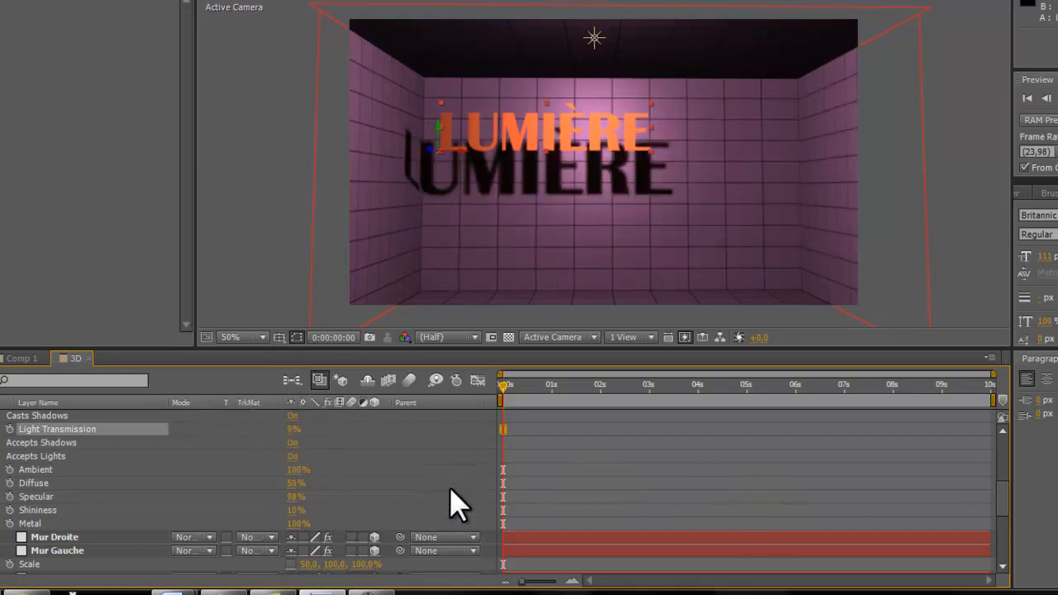
click(293, 430)
text(0)
key(Return)
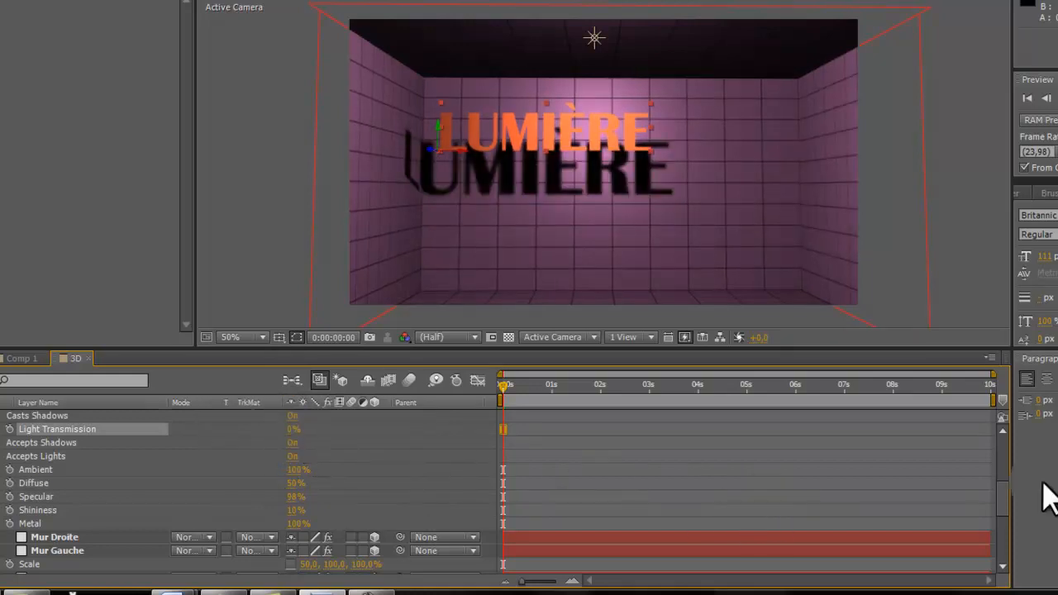
Step: Collapse the Lumière layer's properties and expand the Light Options of Light 1
drag(1006, 500, 1006, 434)
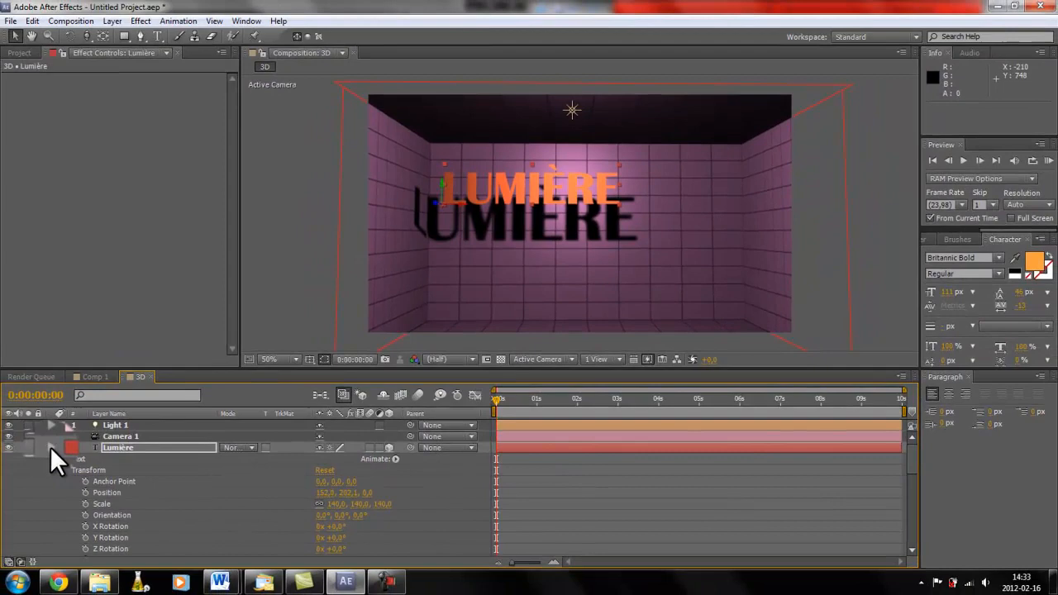
click(50, 447)
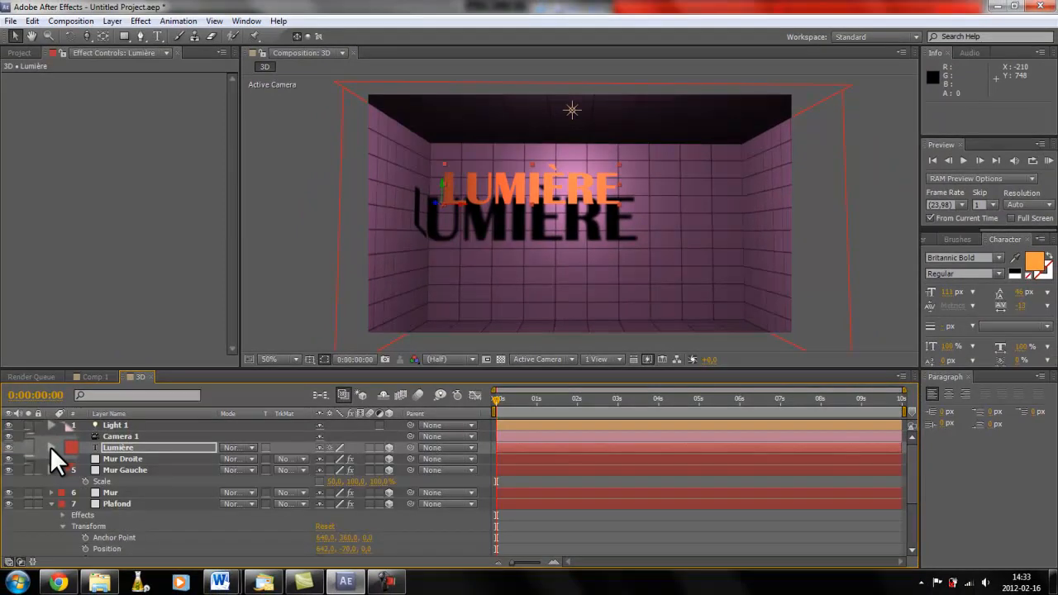
drag(125, 424, 124, 423)
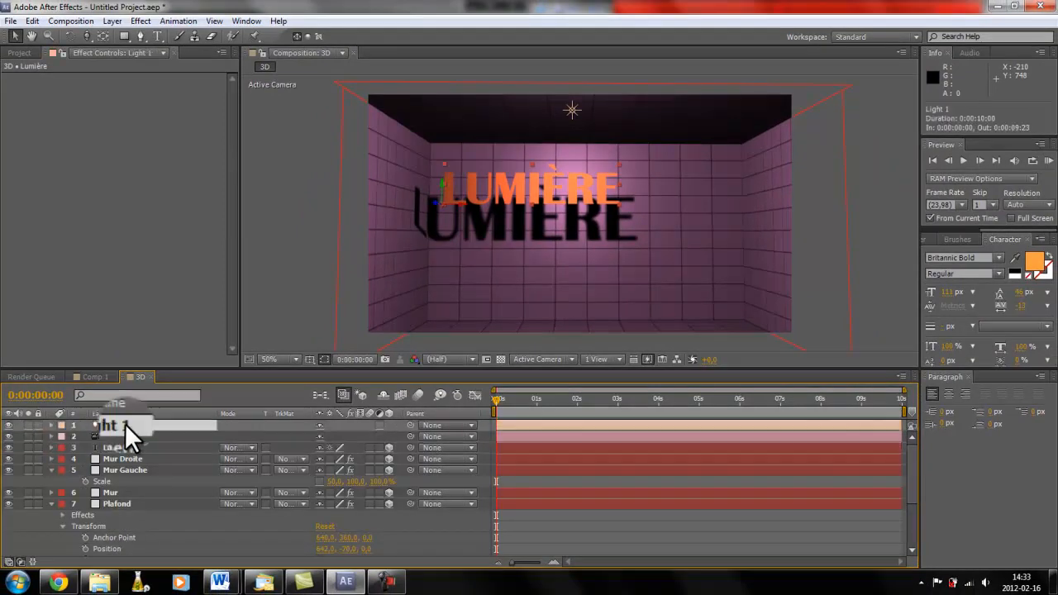
click(51, 424)
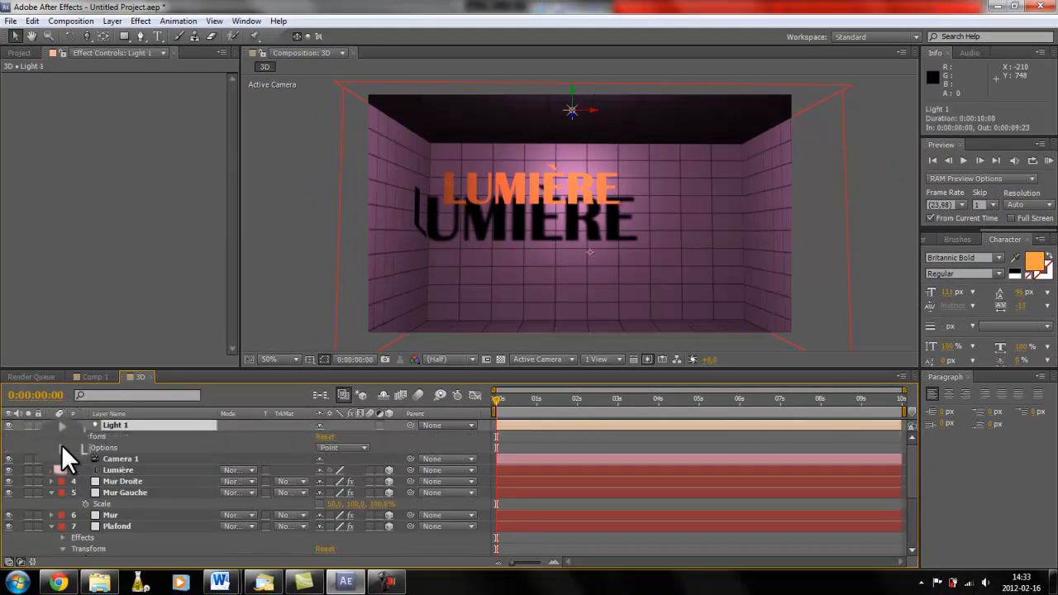
click(62, 436)
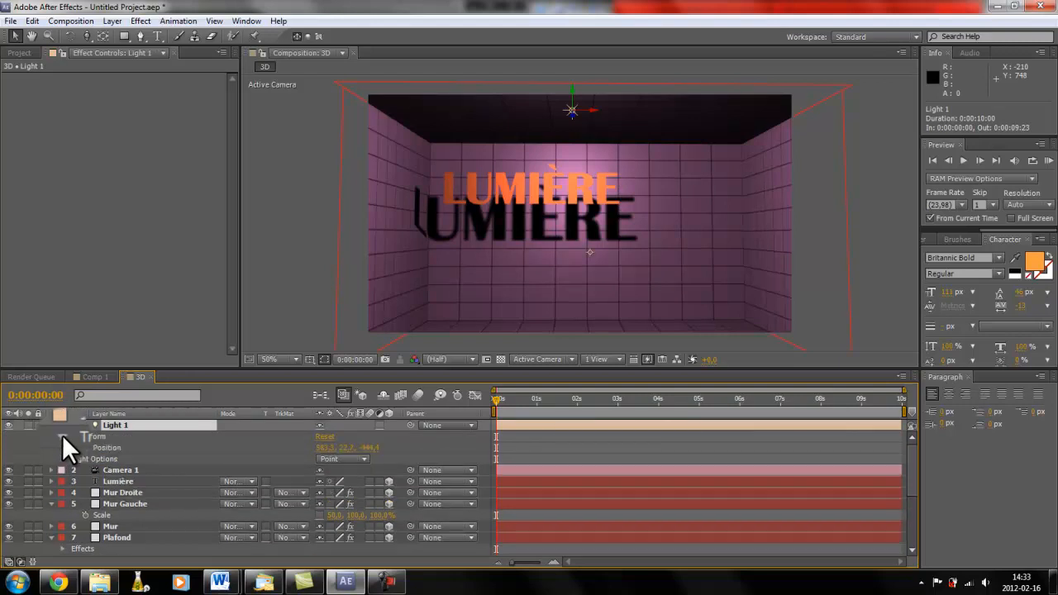
click(62, 436)
click(63, 446)
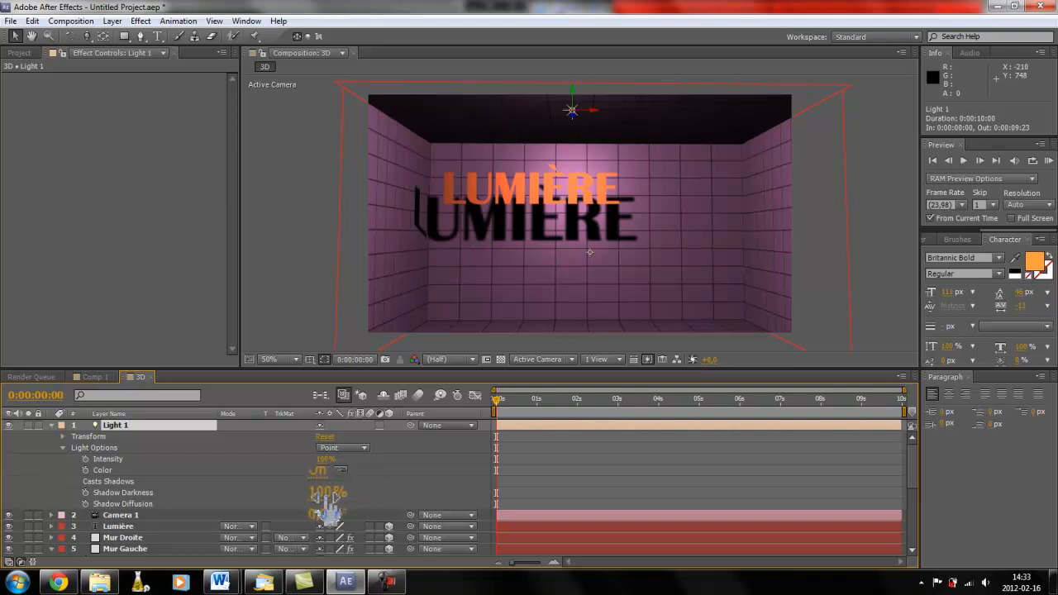
Step: Try lower and higher Shadow Darkness values on Light 1 and set it to 50%
drag(326, 494, 307, 494)
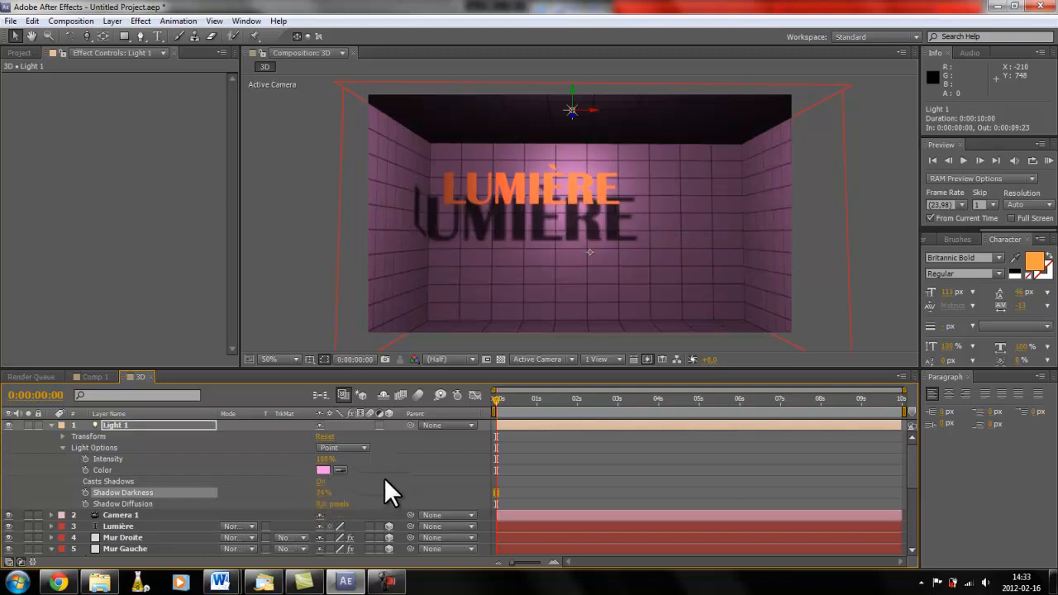
drag(328, 494, 360, 491)
drag(324, 492, 492, 484)
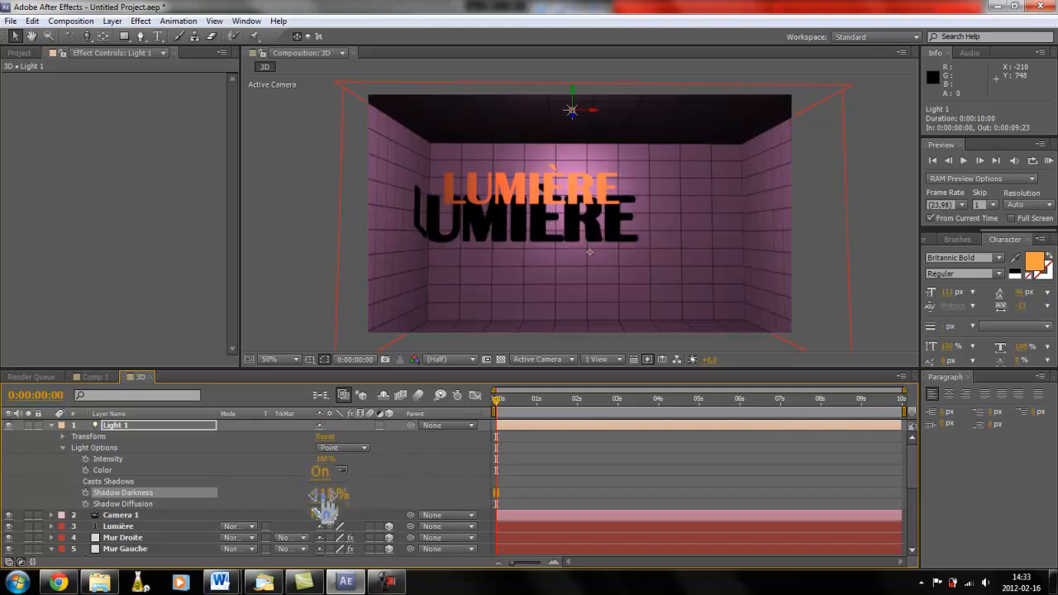
click(327, 493)
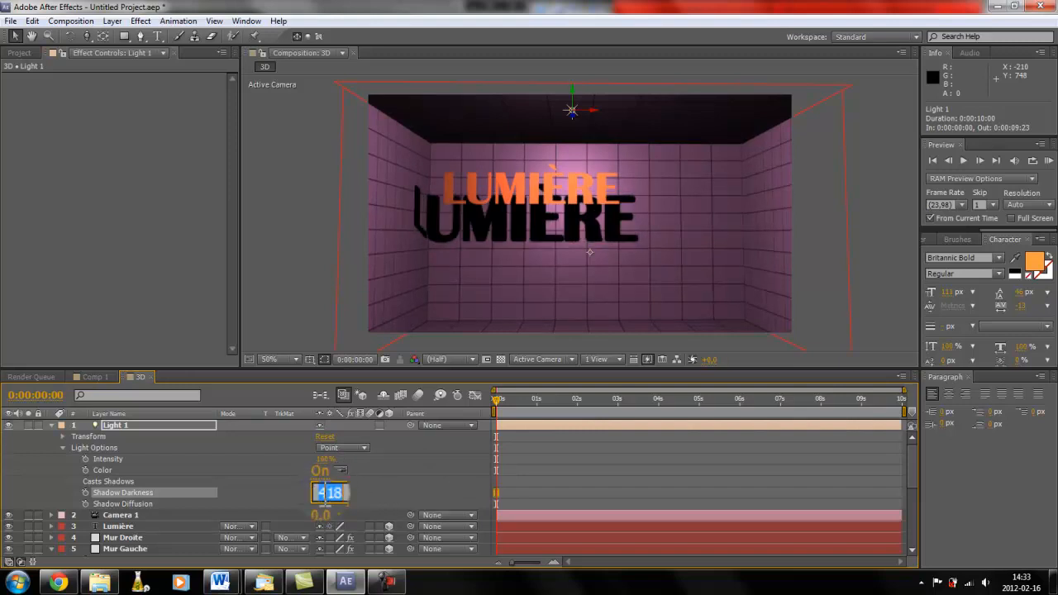
text(50)
key(Return)
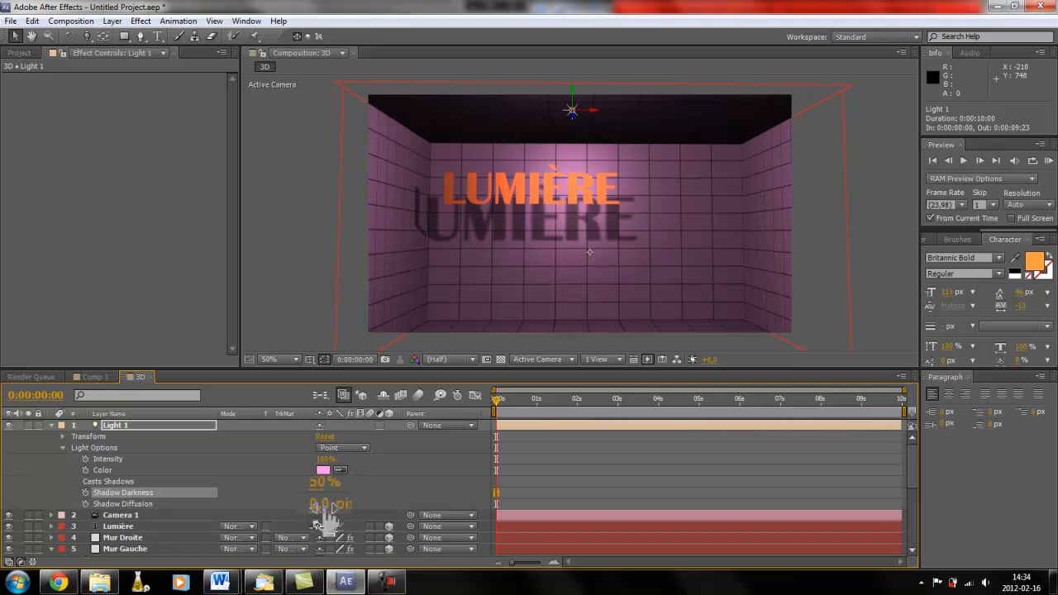
Step: Set Light 1's Shadow Diffusion to 22 pixels and raise its Intensity to 119%
drag(328, 518, 338, 506)
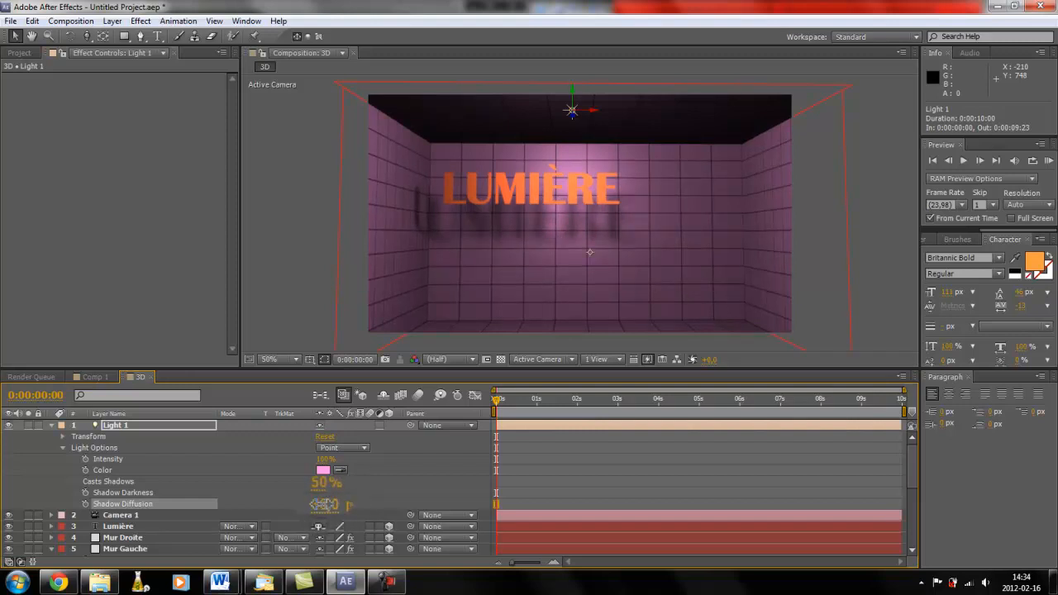
drag(323, 503, 319, 514)
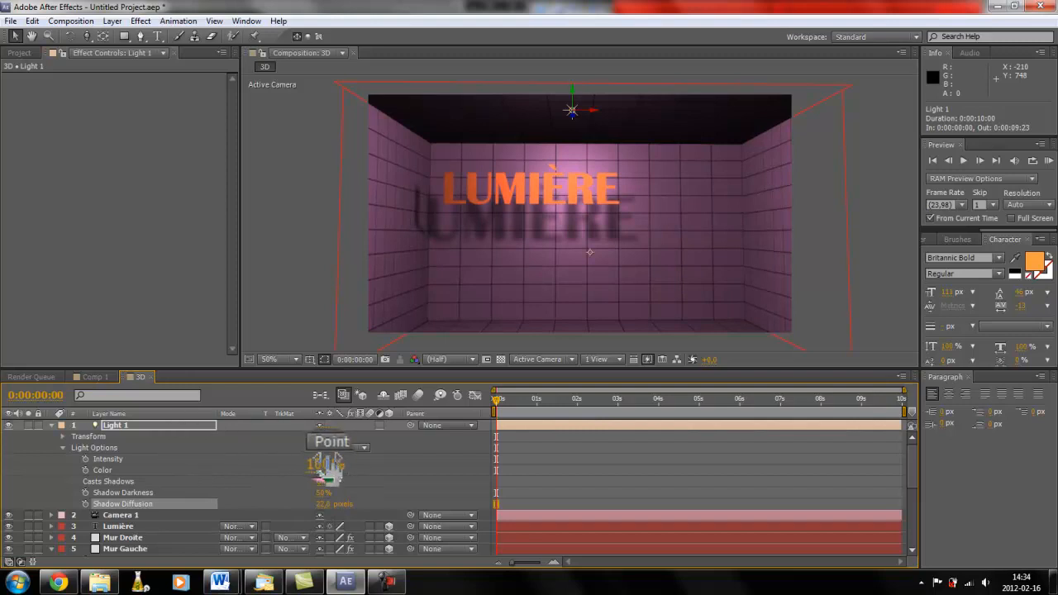
drag(326, 458, 346, 459)
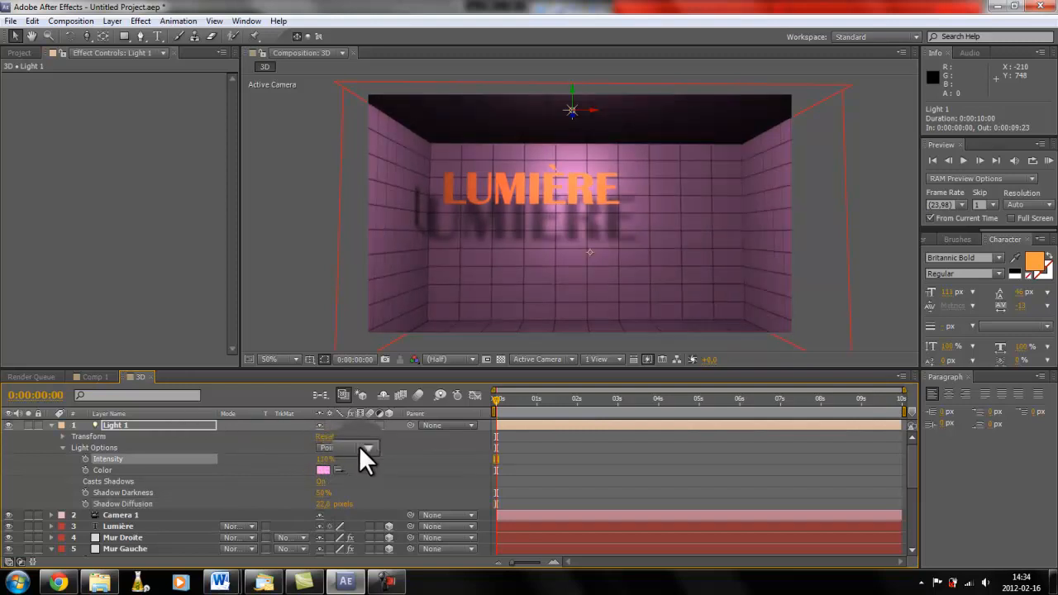
Step: Check Light 1's light type options, leaving it on Point, and keep the current Windows colour scheme with the question allowed to reappear
click(364, 447)
click(347, 490)
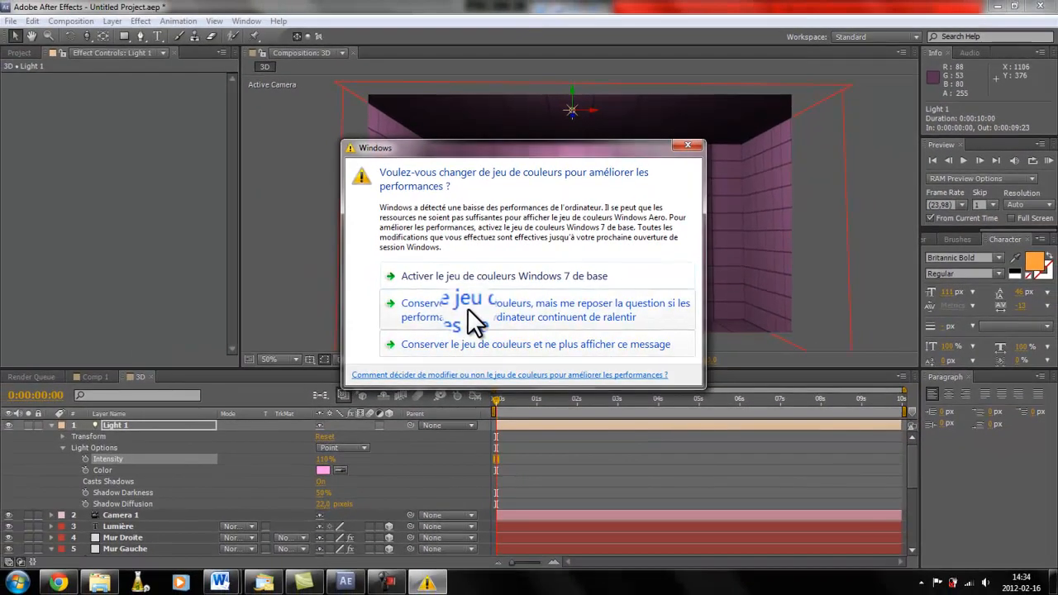
click(404, 303)
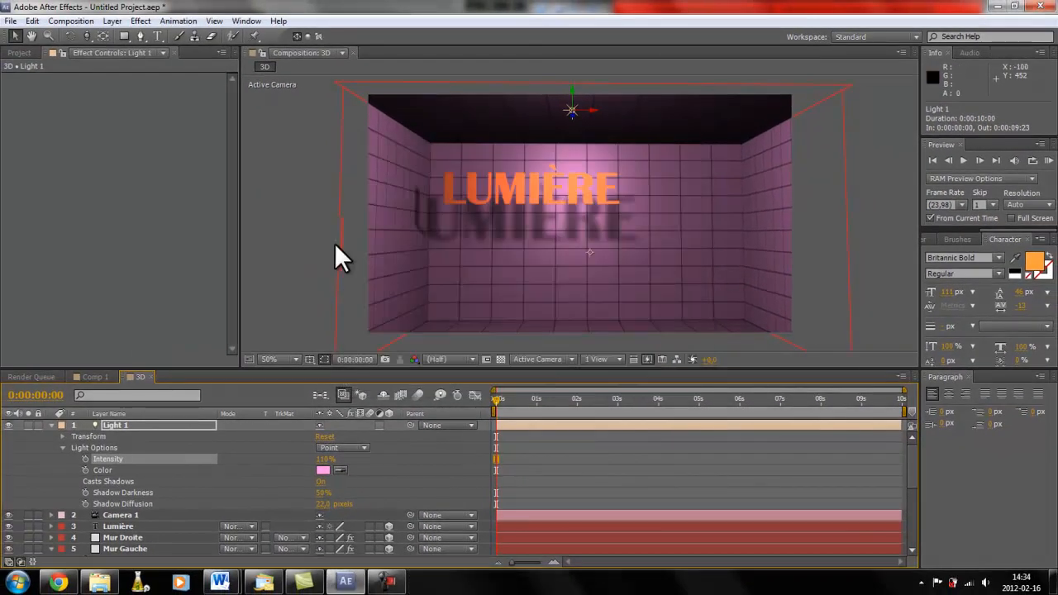